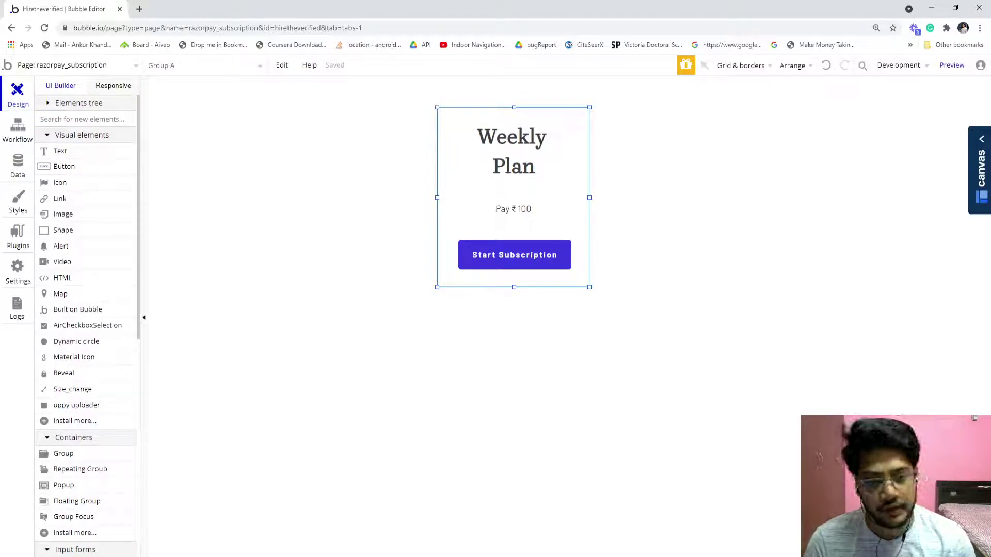
pyautogui.click(281, 206)
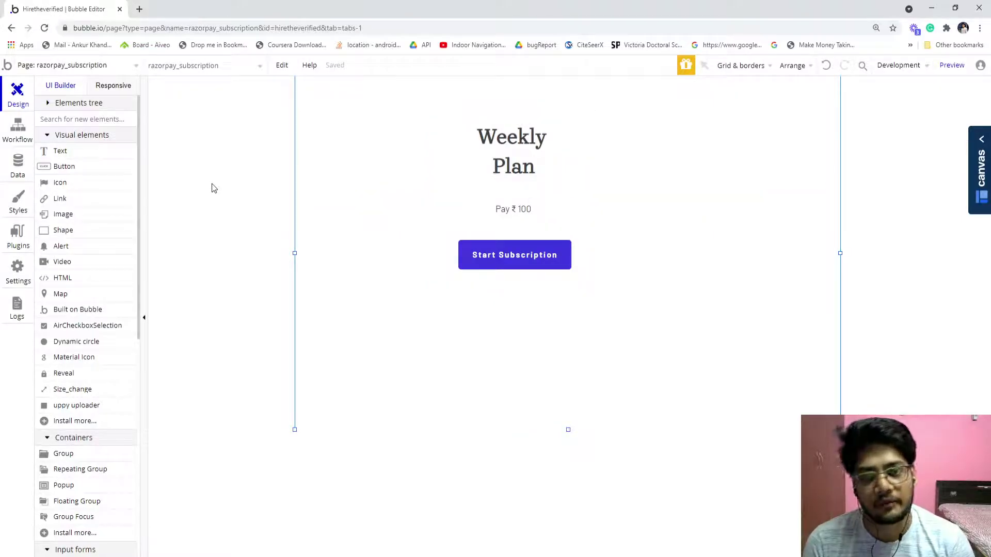
pyautogui.click(463, 209)
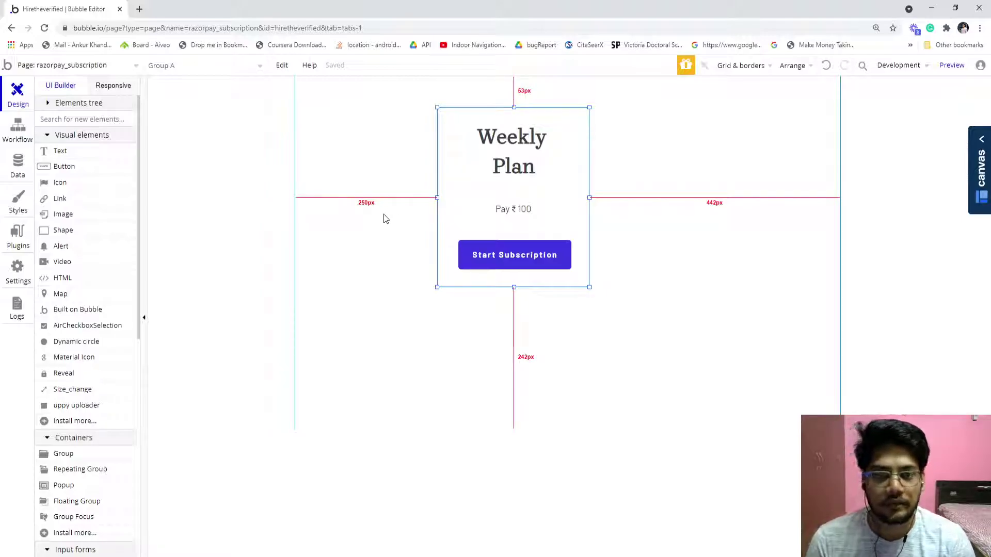
pyautogui.click(333, 246)
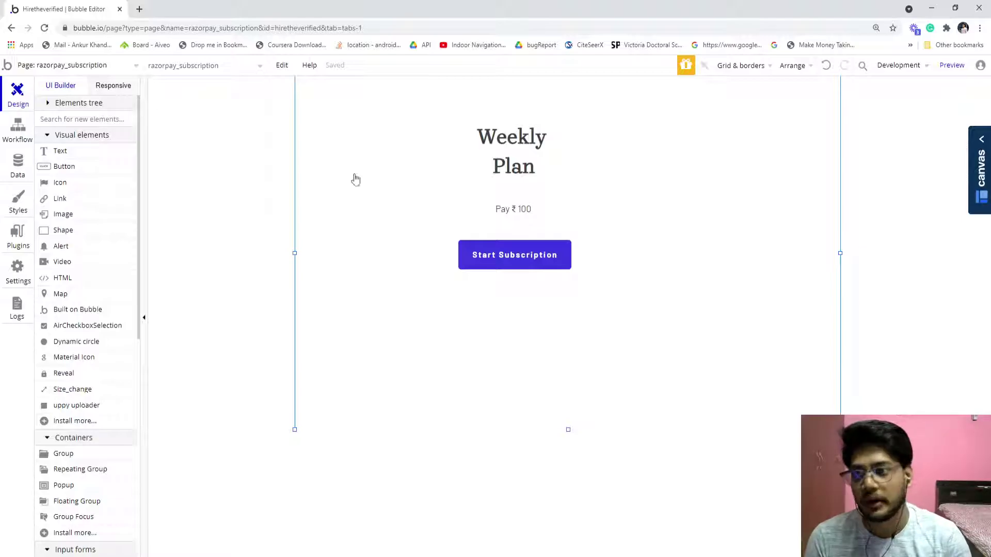
# Review the plans available in the application's App plan settings, keep the Personal plan, and return to the page design
pyautogui.click(17, 272)
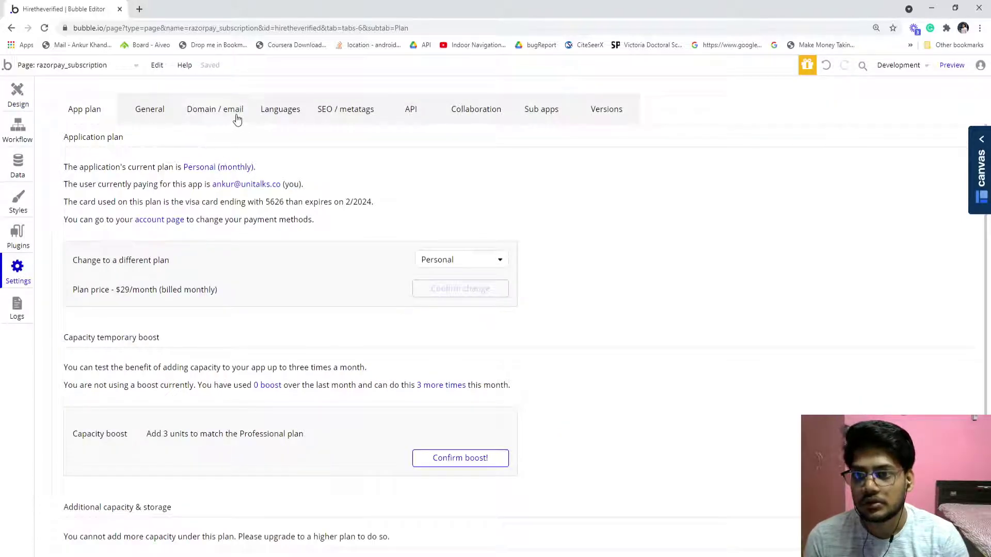
pyautogui.scroll(-2, 328, 173)
pyautogui.click(452, 176)
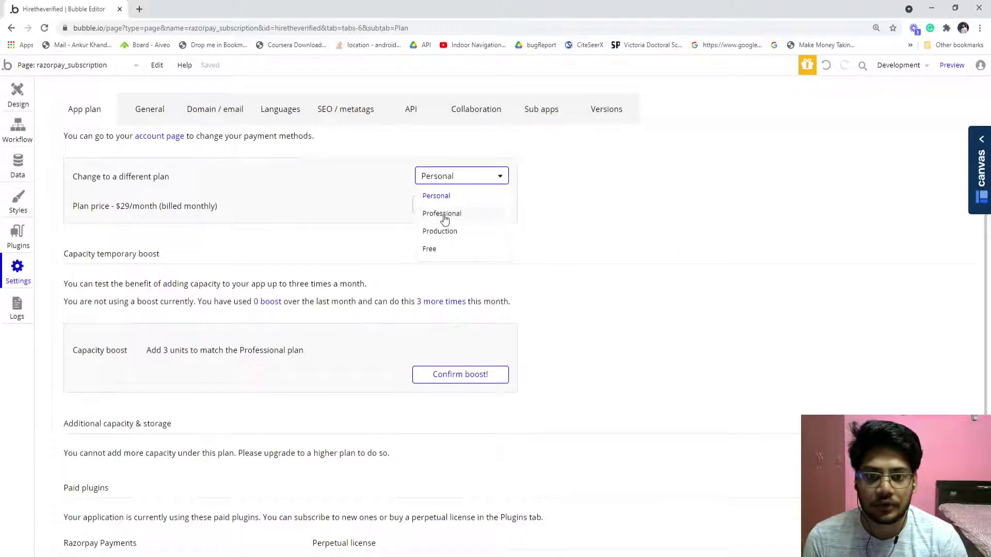
pyautogui.click(343, 244)
pyautogui.click(11, 106)
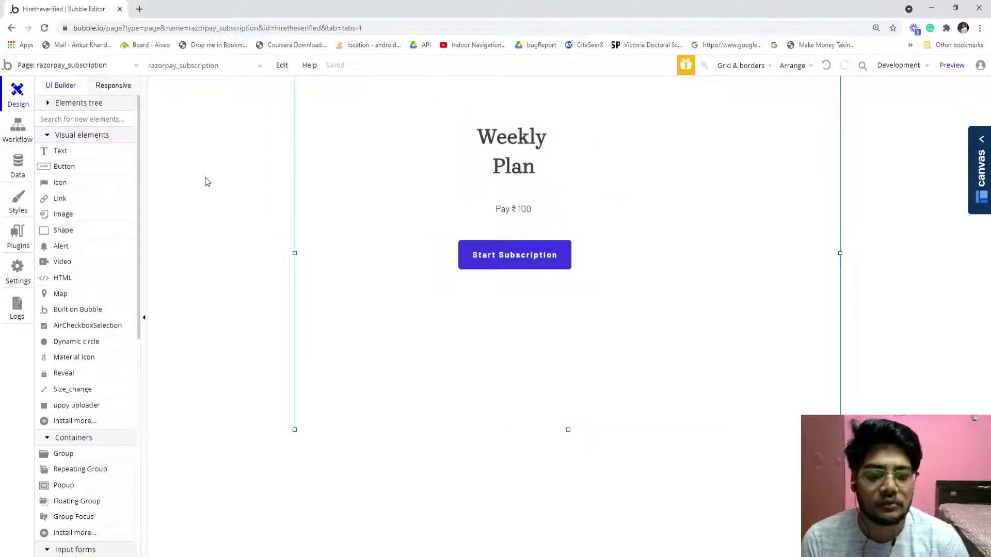
pyautogui.click(74, 66)
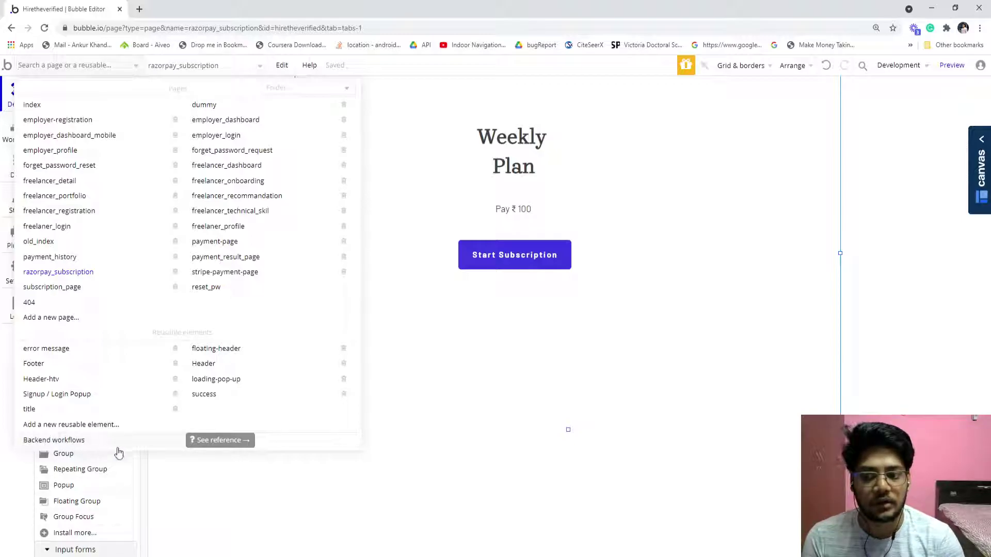
pyautogui.click(181, 471)
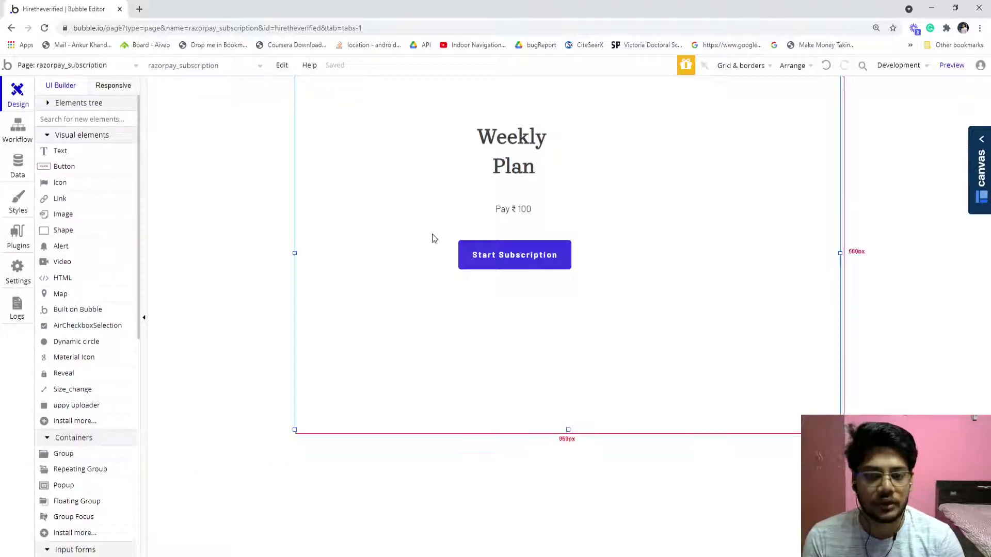
pyautogui.click(473, 221)
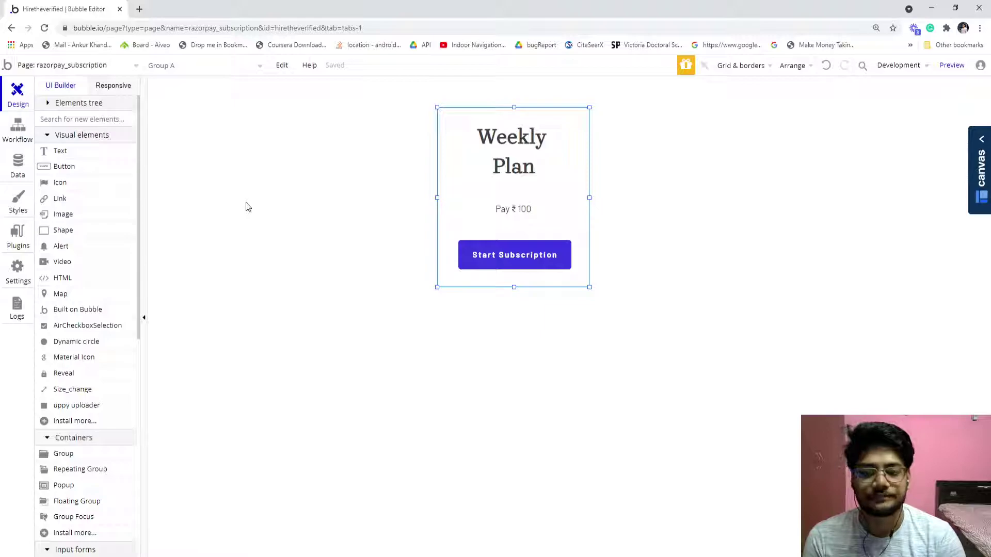
pyautogui.click(392, 212)
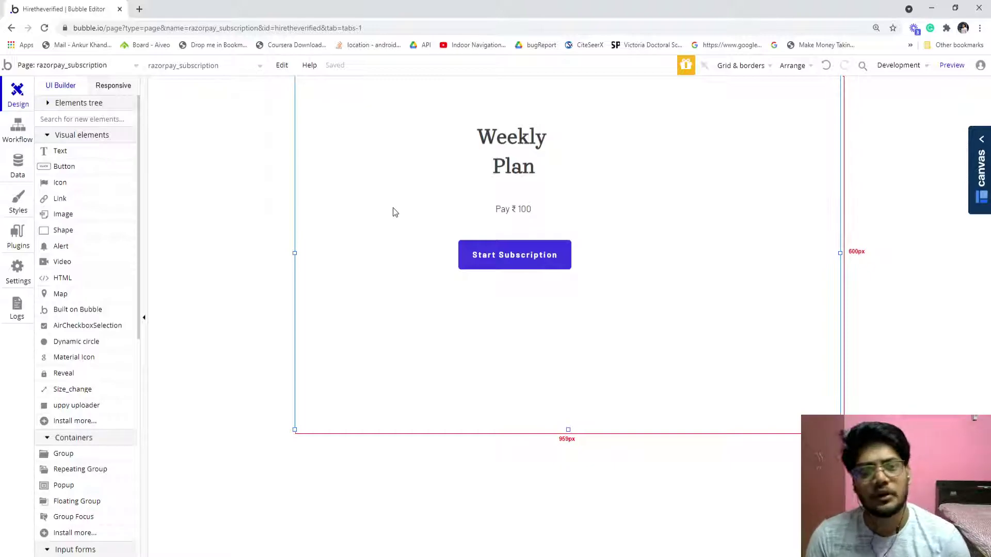
pyautogui.click(478, 196)
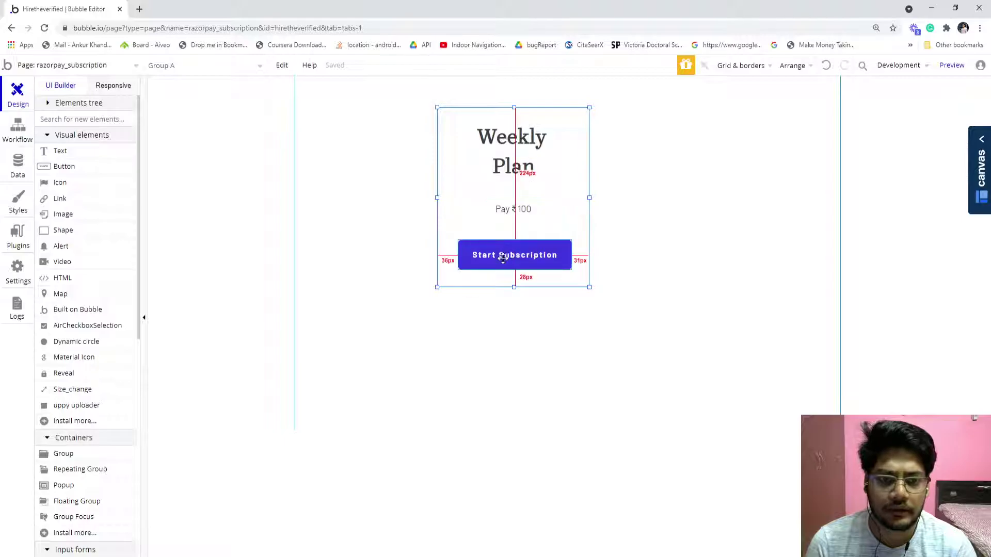
pyautogui.click(332, 187)
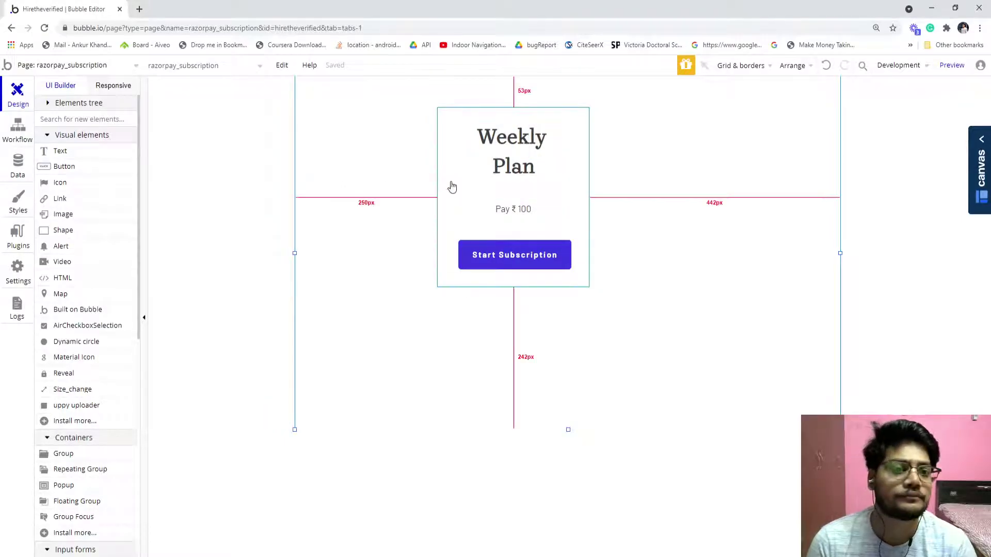
# Open razorpay.com in a new browser tab and log in to the Razorpay dashboard with the Google account
pyautogui.click(139, 8)
pyautogui.write('ra')
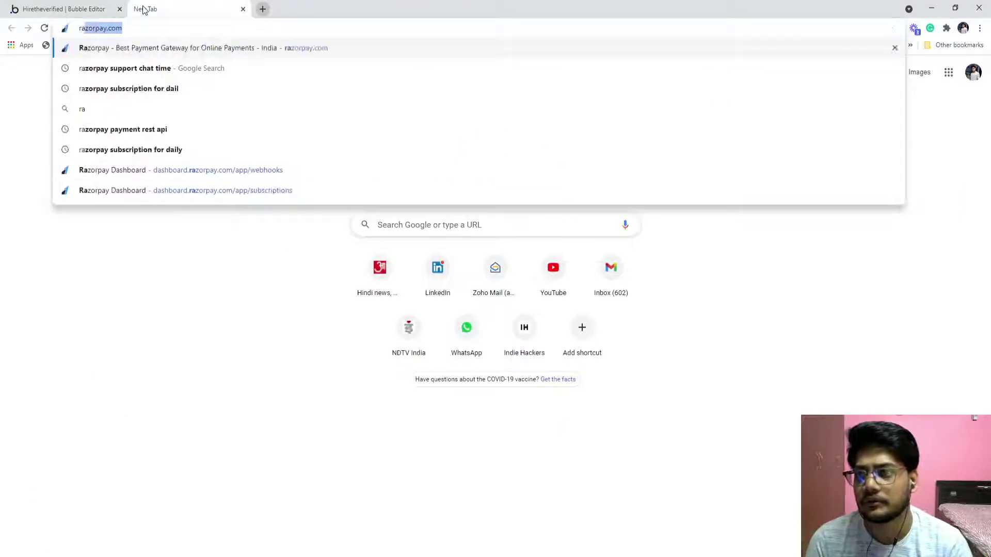
pyautogui.press('Return')
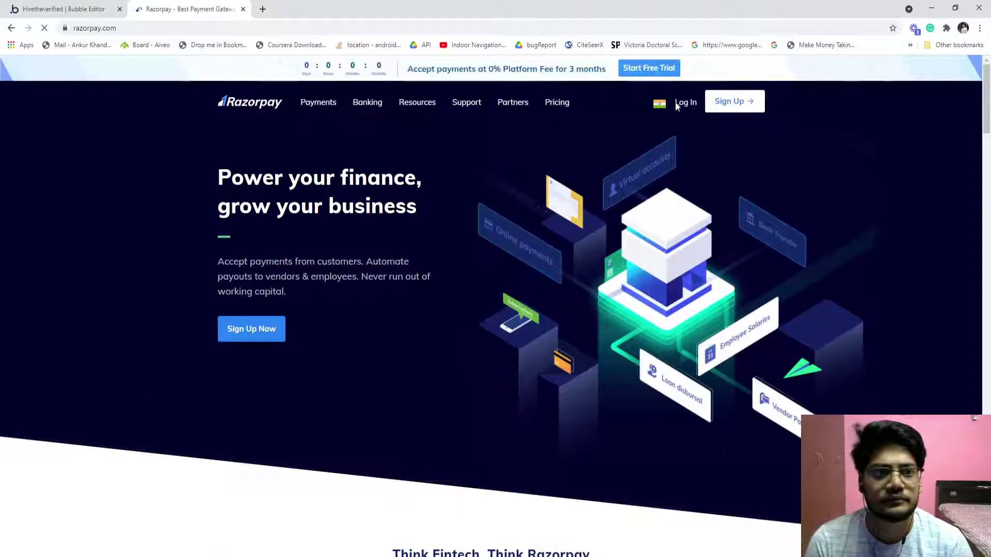
pyautogui.click(679, 105)
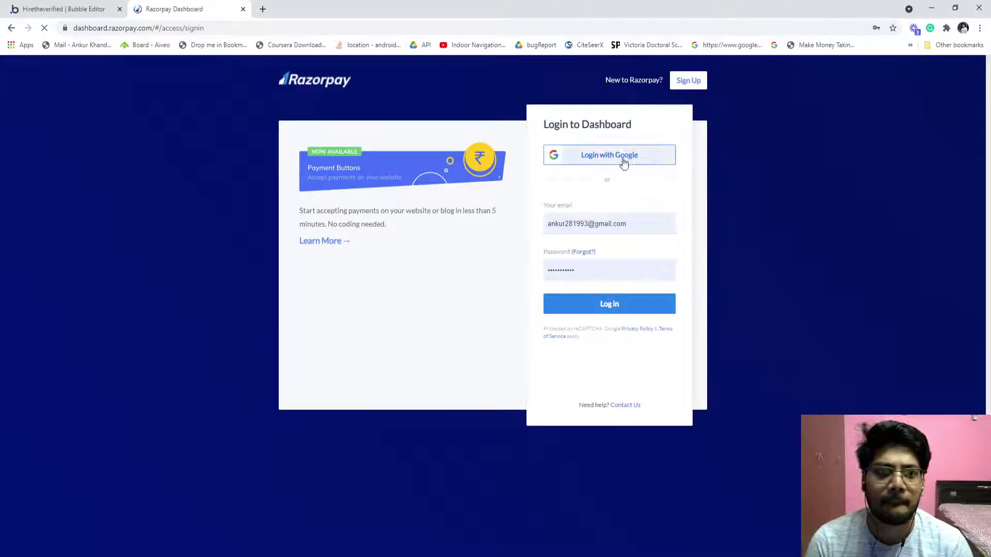
pyautogui.click(623, 159)
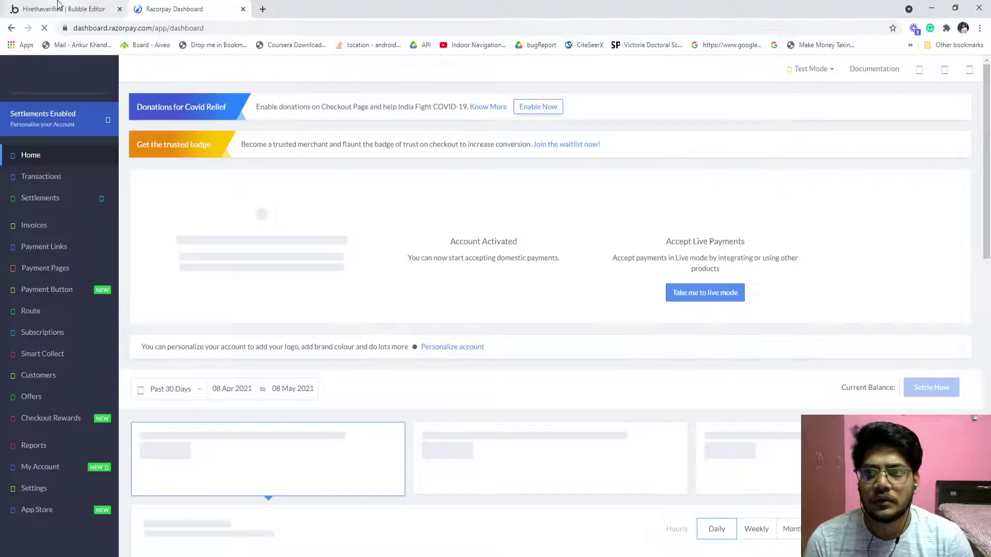
# Open the list of plans within the Subscriptions section of the Razorpay dashboard
pyautogui.scroll(-2, 228, 249)
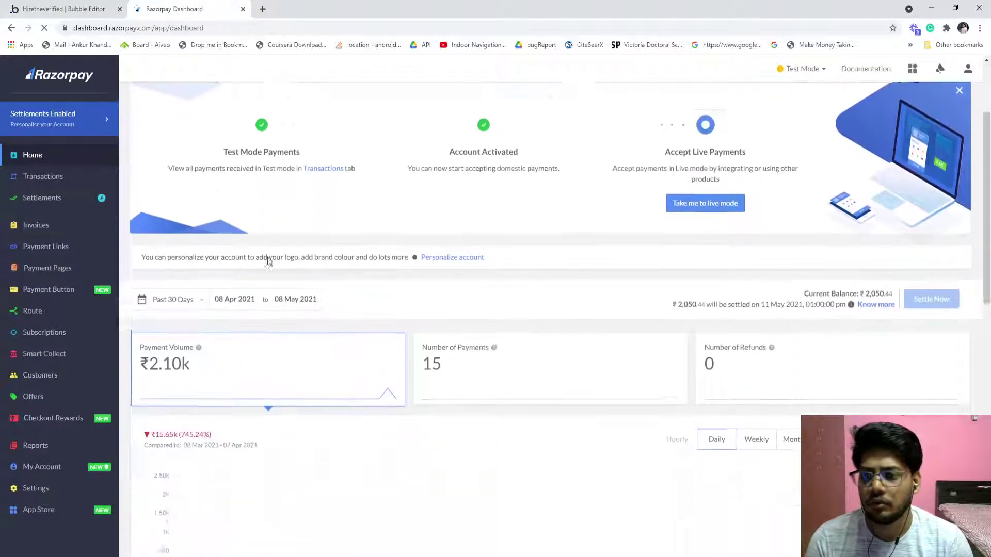
pyautogui.click(34, 339)
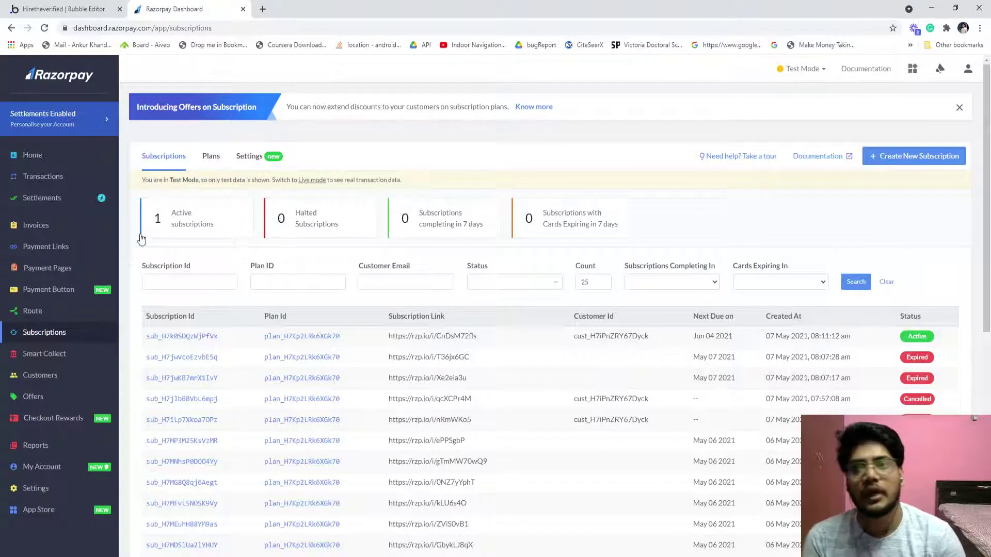
pyautogui.click(36, 7)
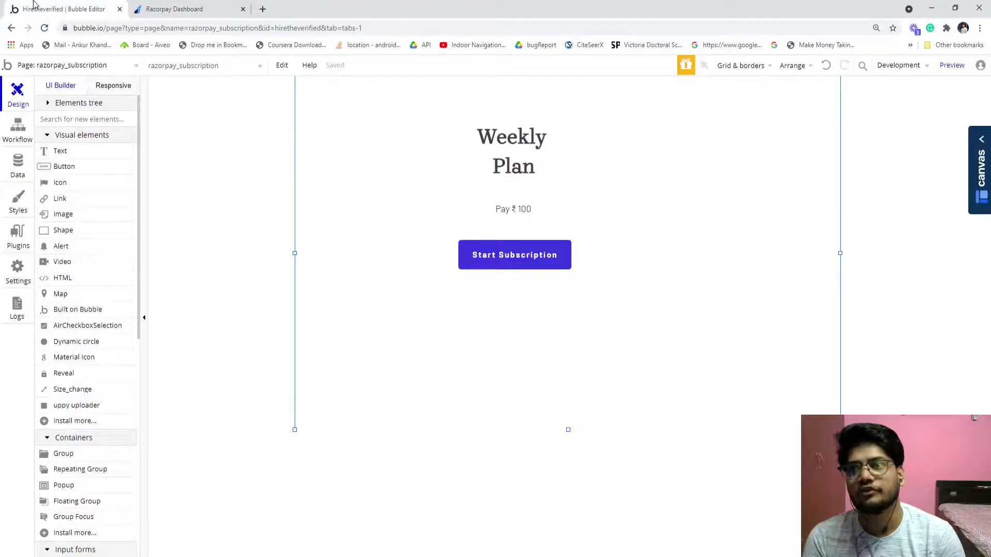
pyautogui.click(199, 10)
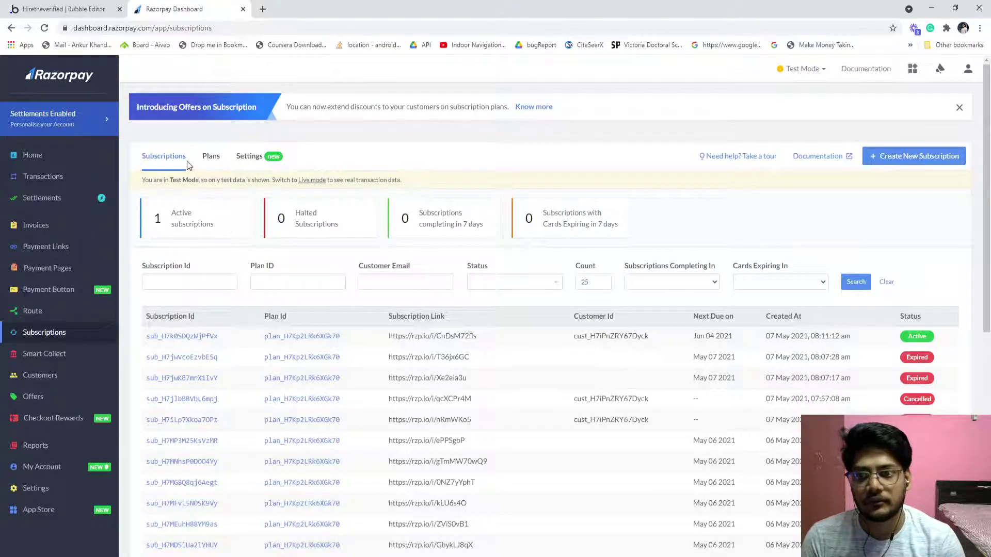
pyautogui.click(217, 165)
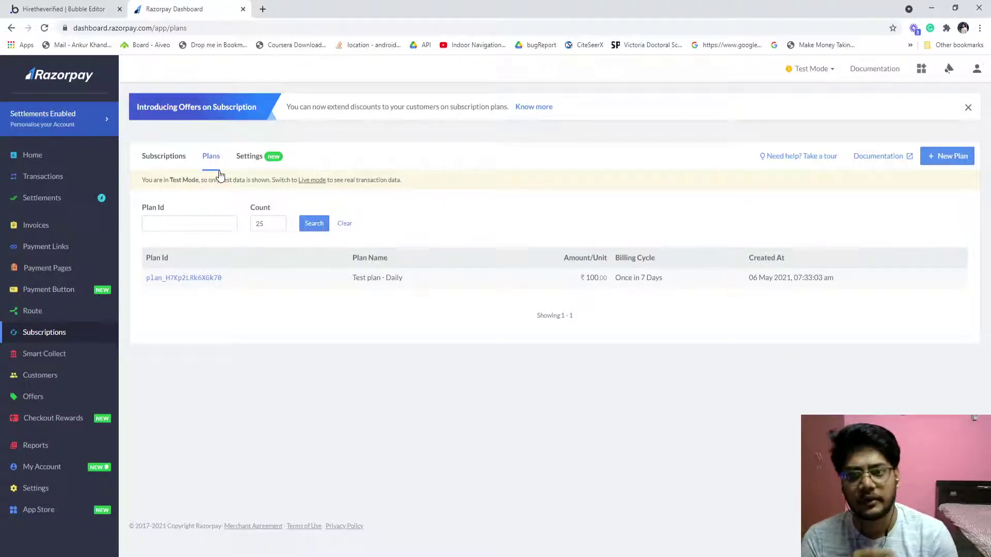
# Search the web for "razorpay subscription api" in a new browser tab
pyautogui.click(263, 9)
pyautogui.write('razorpay')
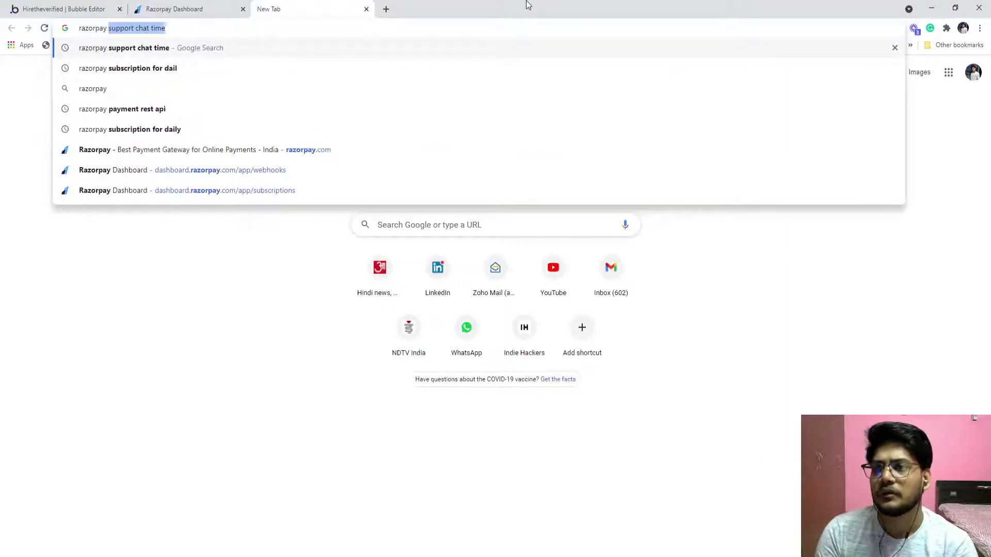
pyautogui.write(' subscription for d')
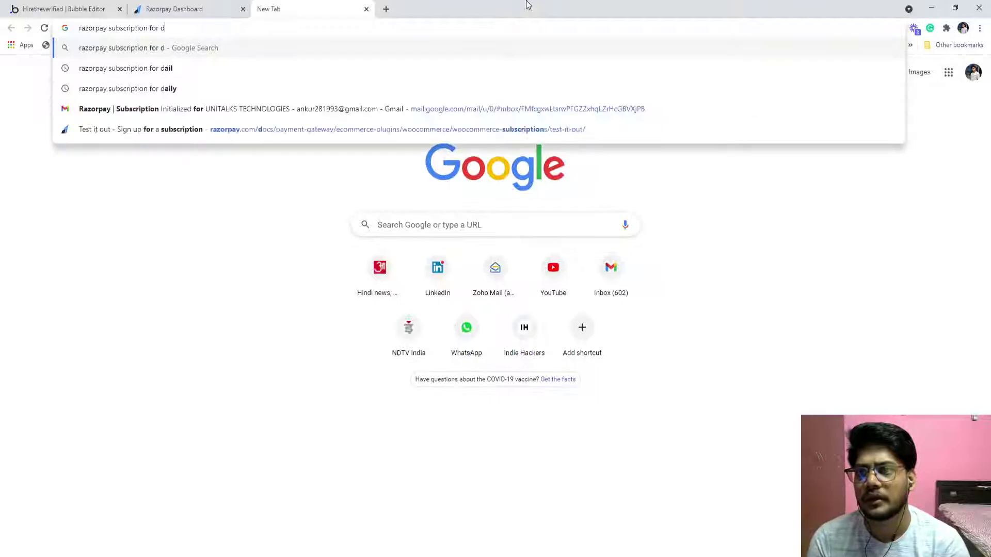
pyautogui.press('BackSpace')
pyautogui.press('BackSpace')
pyautogui.press('BackSpace')
pyautogui.press('BackSpace')
pyautogui.press('BackSpace')
pyautogui.write('api')
pyautogui.press('Return')
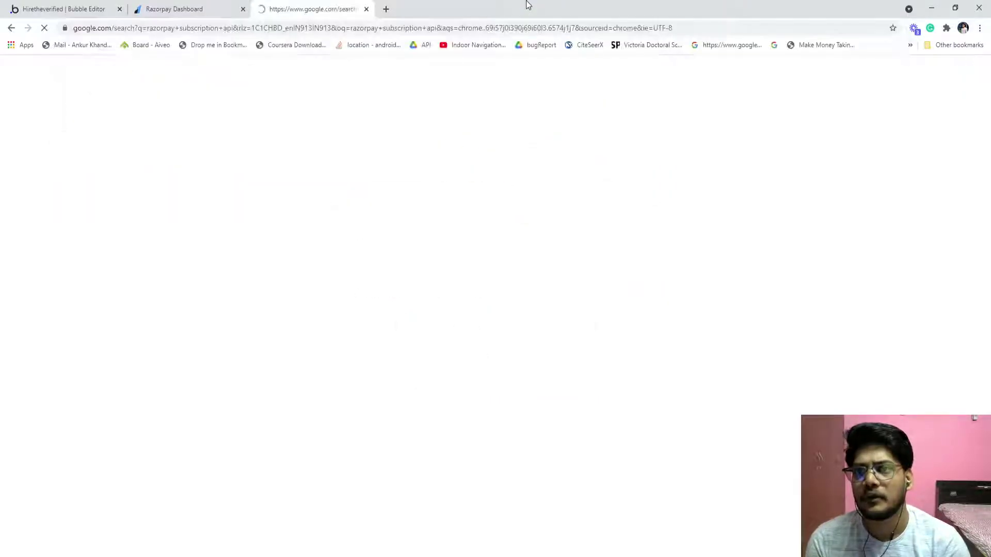
# Open Razorpay's Subscription APIs documentation in its own tab and examine the endpoint and parameters under Create a Plan
pyautogui.keyDown('ctrl'); pyautogui.click(170, 184); pyautogui.keyUp('ctrl')
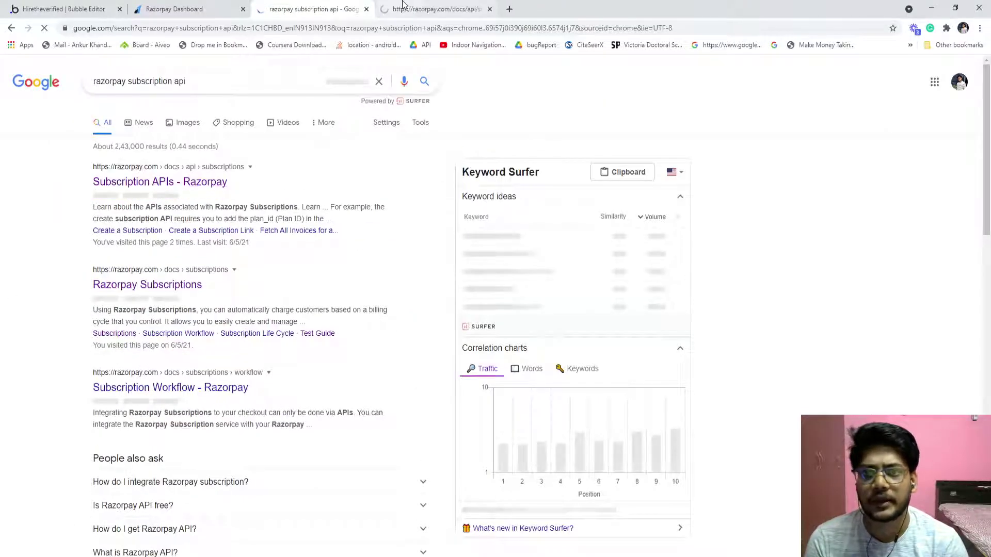
pyautogui.click(402, 6)
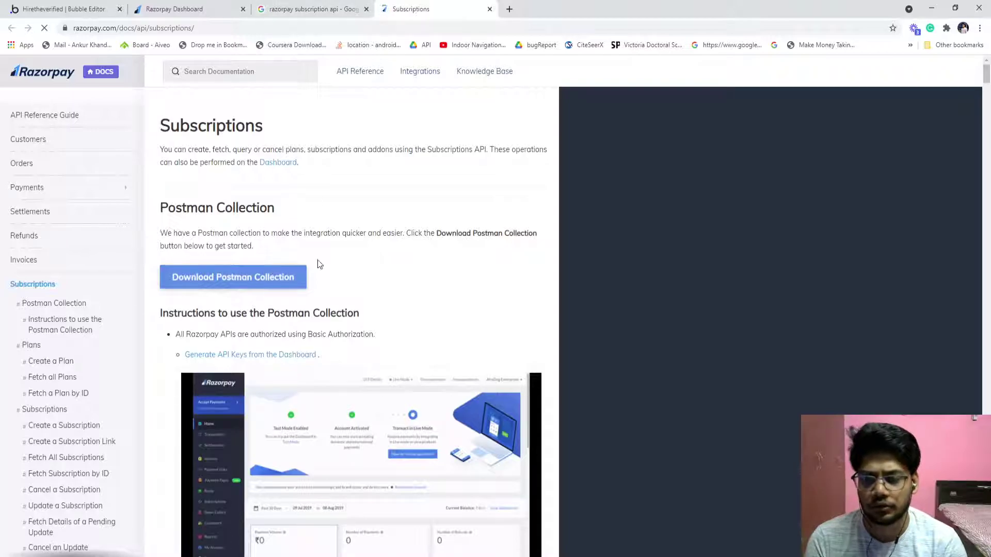
pyautogui.scroll(-15, 271, 316)
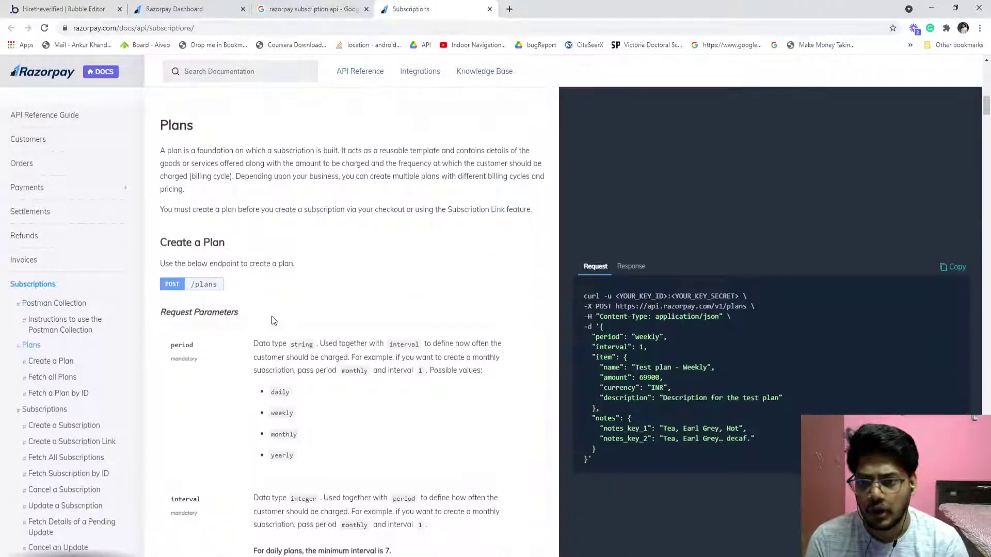
pyautogui.scroll(-2, 232, 242)
pyautogui.moveTo(226, 205); pyautogui.dragTo(204, 177)
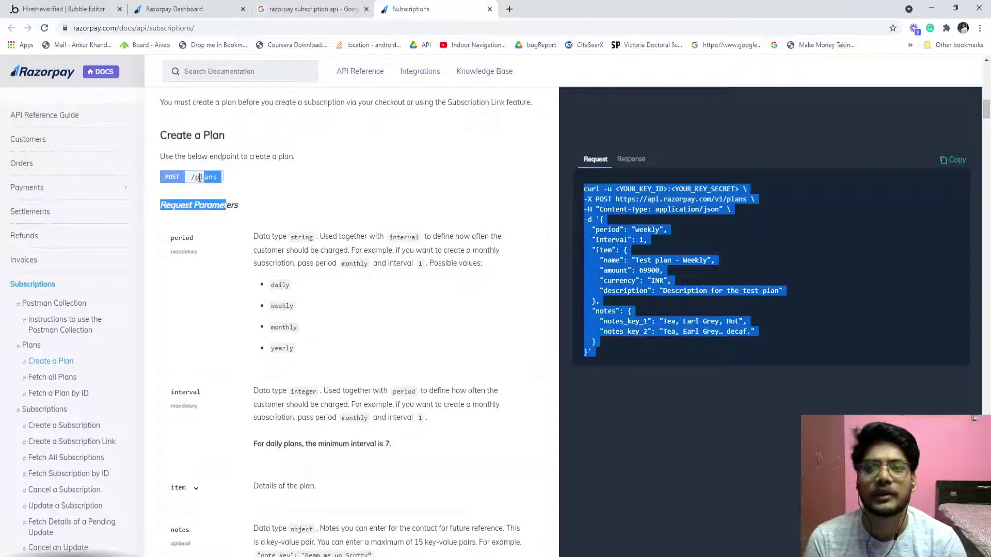
pyautogui.click(320, 181)
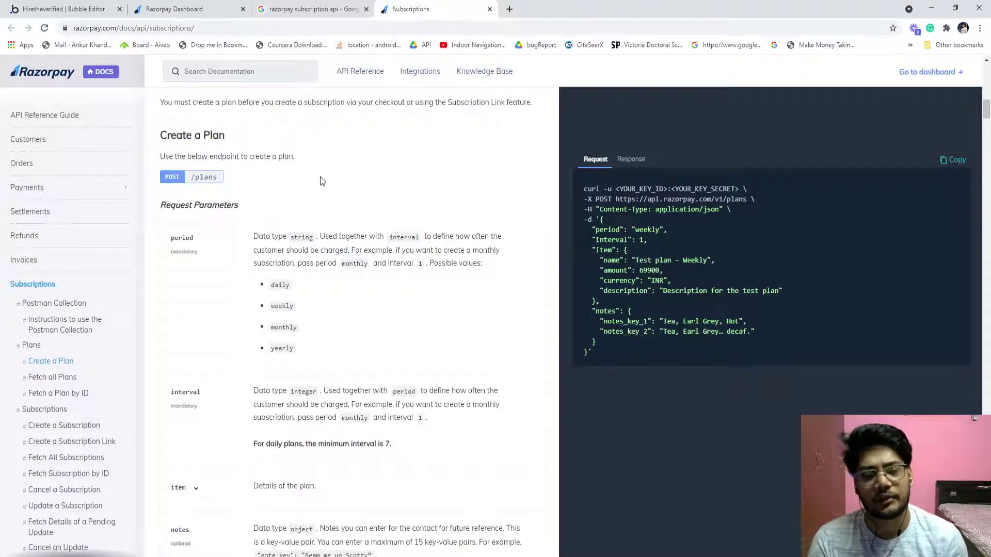
# Return to the Razorpay dashboard, review the fields of the new plan form, and close it without creating a plan
pyautogui.click(191, 9)
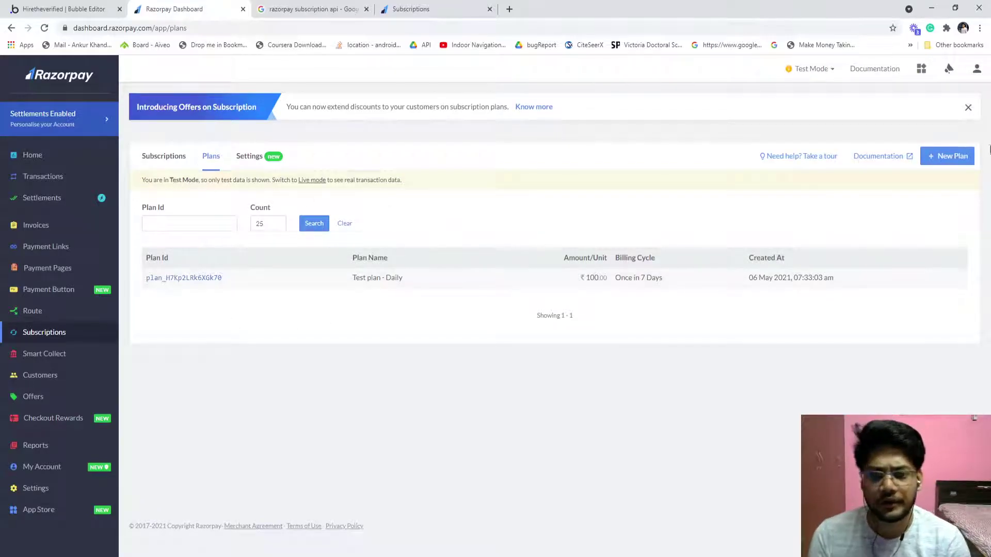
pyautogui.click(946, 156)
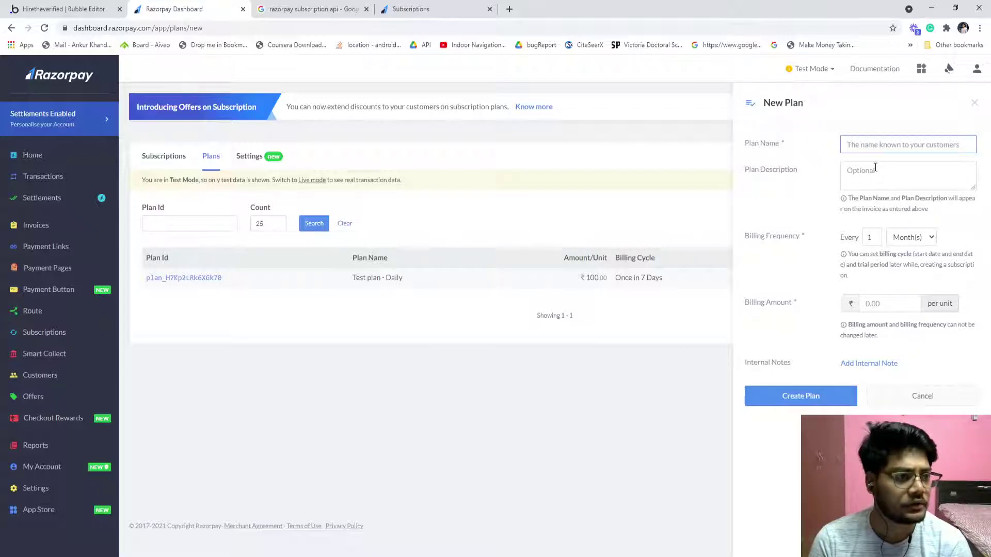
pyautogui.click(811, 204)
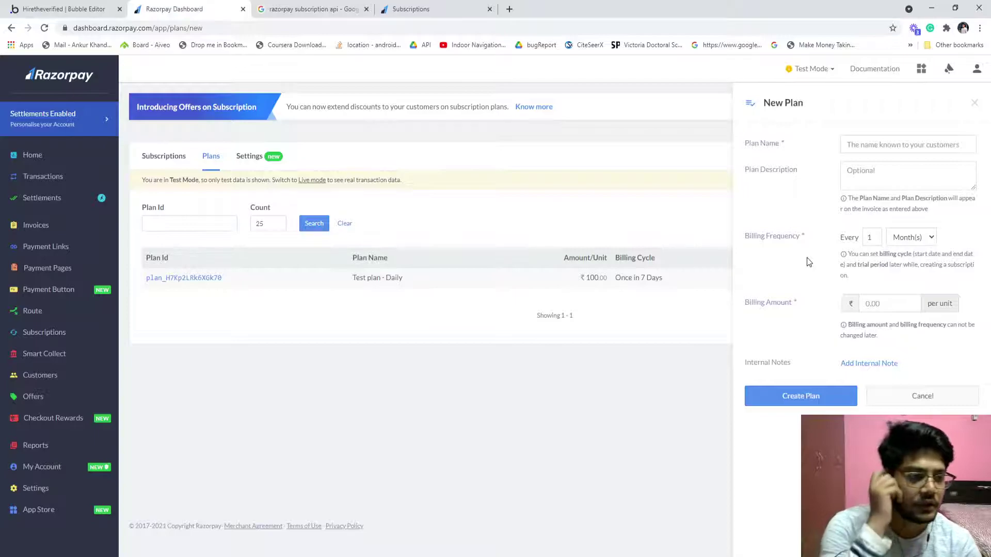
pyautogui.click(903, 305)
pyautogui.click(856, 368)
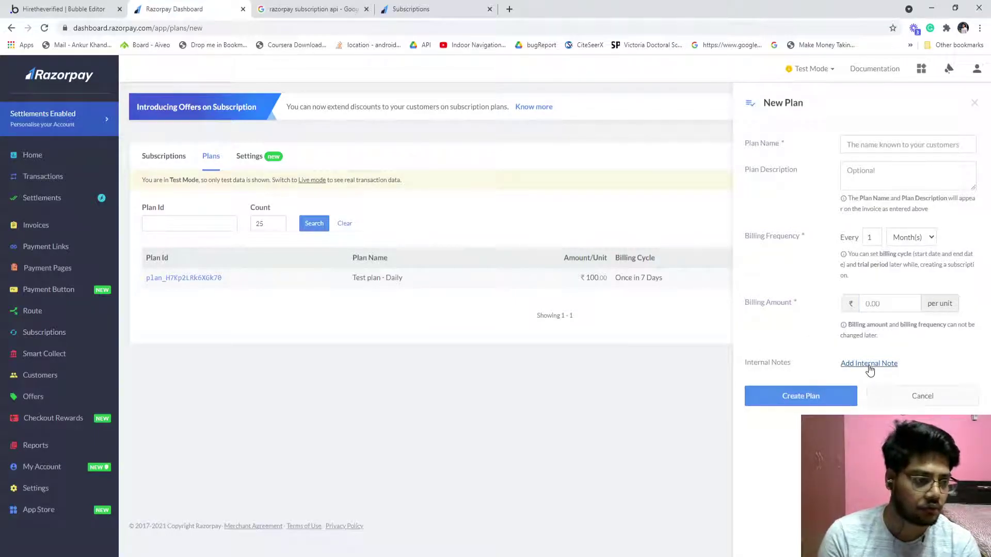
pyautogui.click(142, 240)
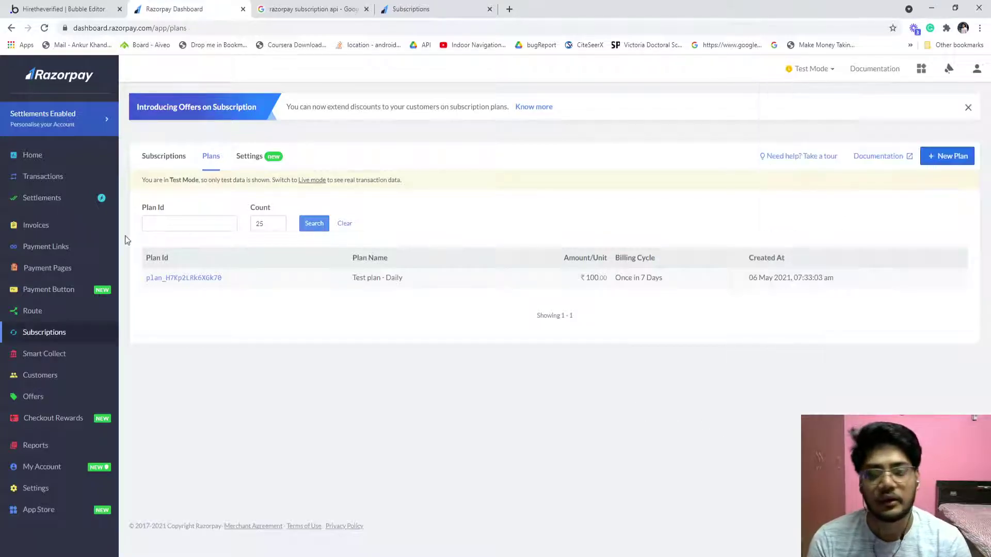
# Open the details of the existing plan named Test plan - Daily
pyautogui.click(160, 277)
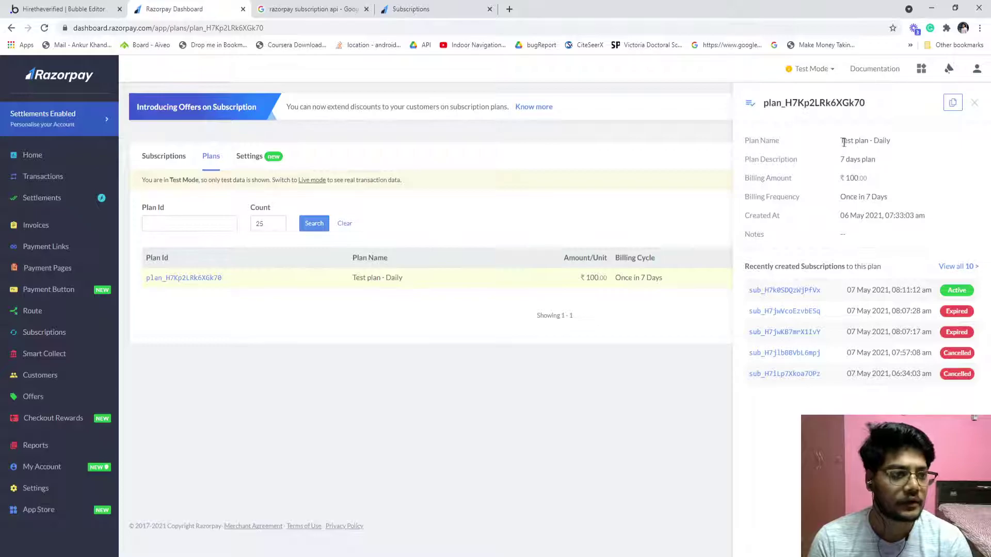
# Review the description and billing amount of Test plan - Daily, close its details, and open the list of subscriptions
pyautogui.moveTo(839, 160); pyautogui.dragTo(876, 160)
pyautogui.click(843, 189)
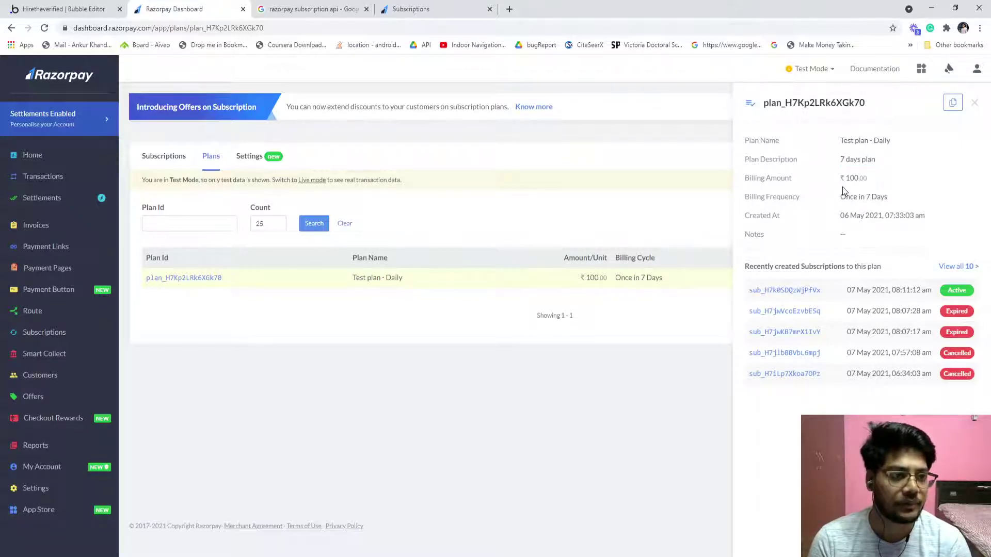
pyautogui.click(478, 437)
pyautogui.click(163, 158)
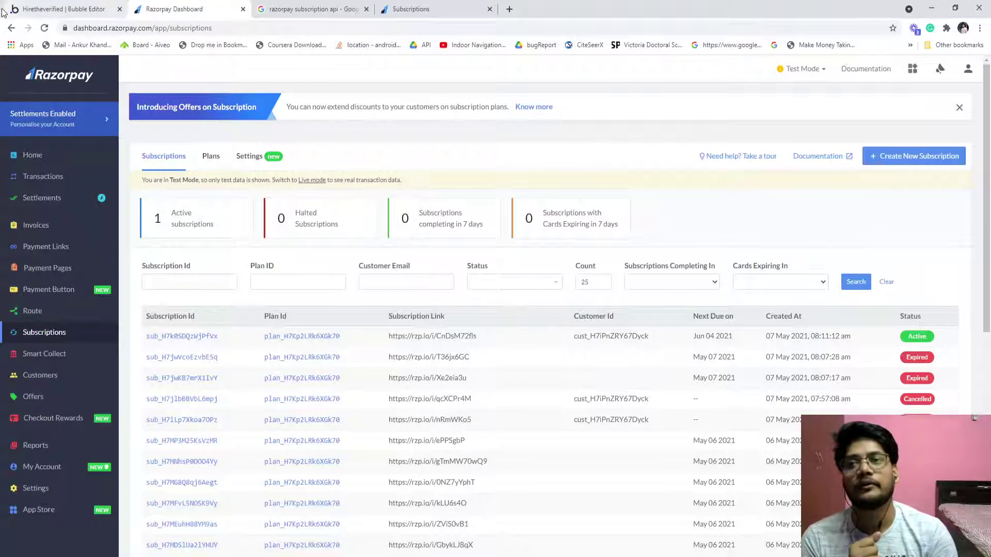
# Switch to the Bubble editor and inspect the Weekly Plan card's group, its price text and the Start Subscription button
pyautogui.click(49, 9)
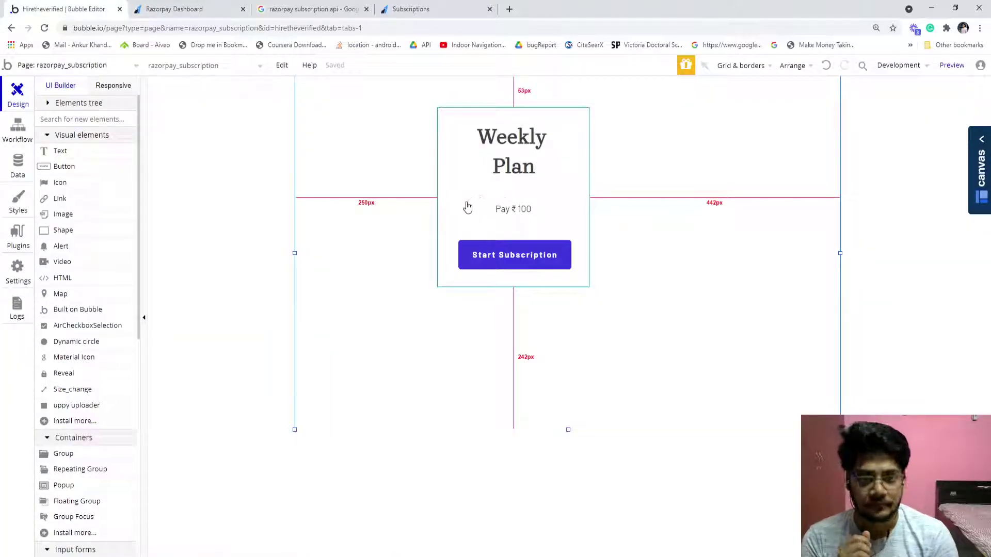
pyautogui.click(465, 204)
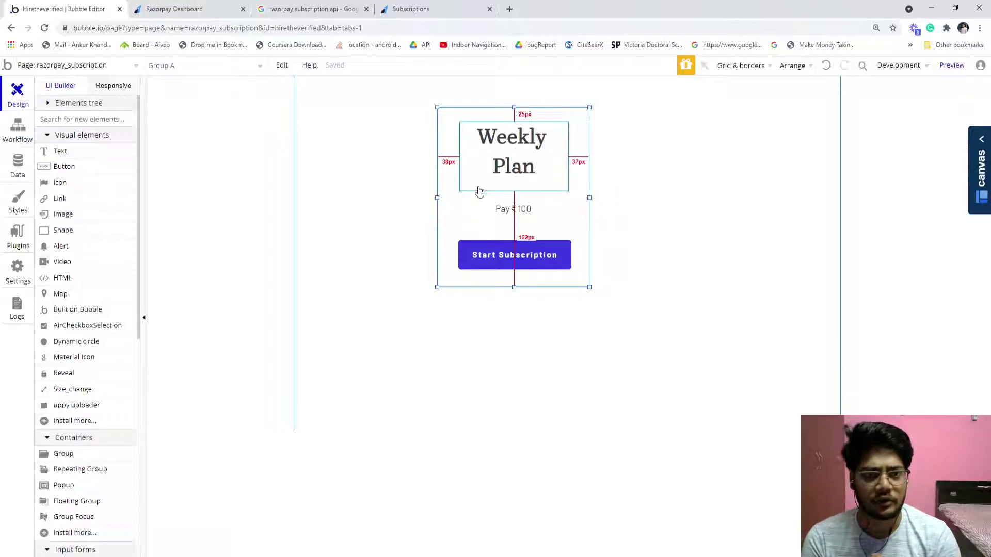
pyautogui.click(513, 211)
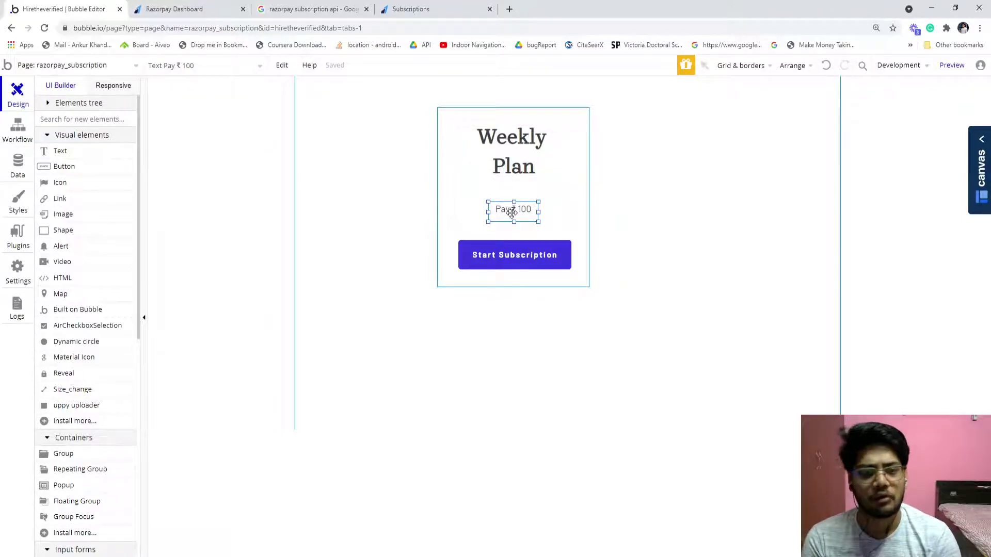
pyautogui.click(512, 257)
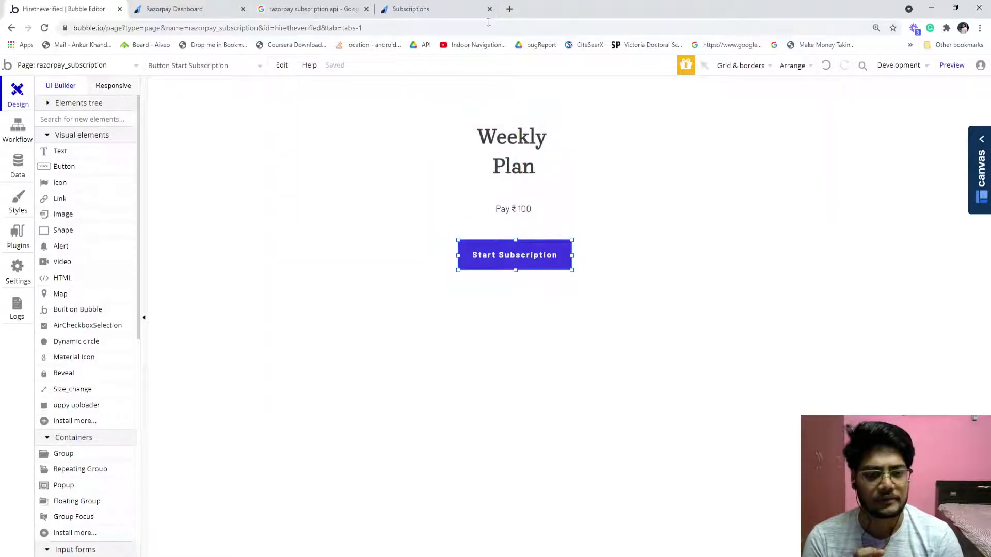
# Open the Start Subscription button's workflow and inspect its Razorpay Subscription - Create Subscription action
pyautogui.click(23, 138)
pyautogui.click(114, 147)
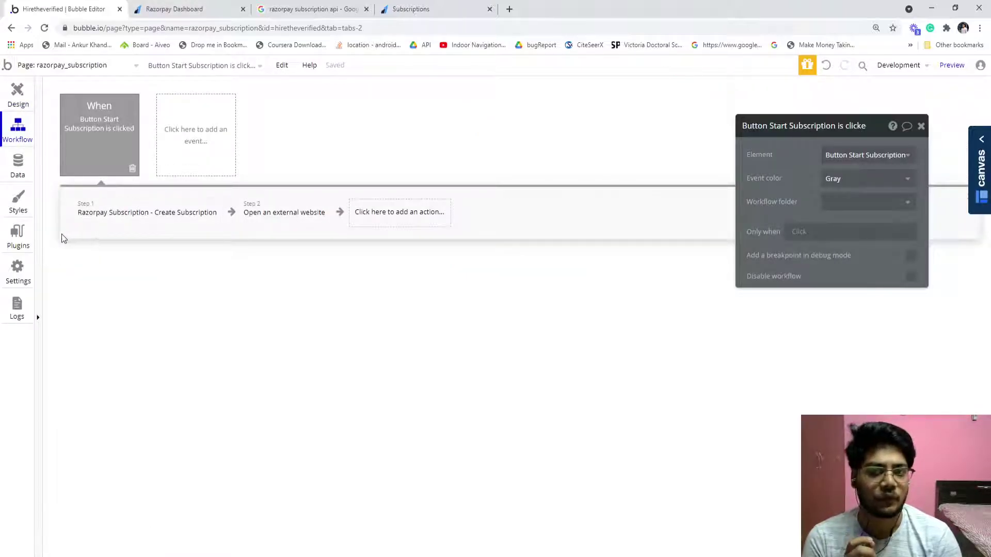
pyautogui.click(167, 216)
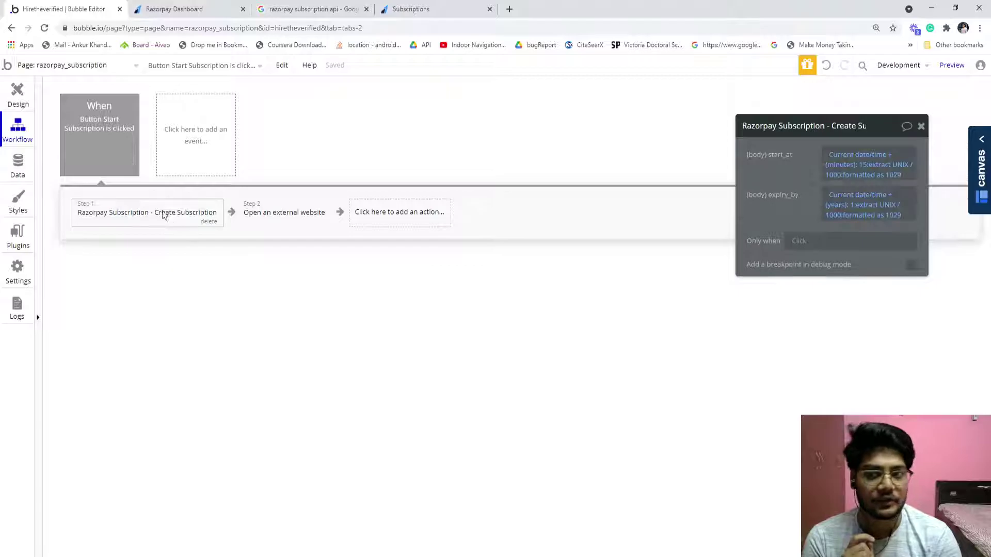
# Open the API Connector plugin's settings and expand the Razorpay Subscription API to examine its authentication settings
pyautogui.click(17, 234)
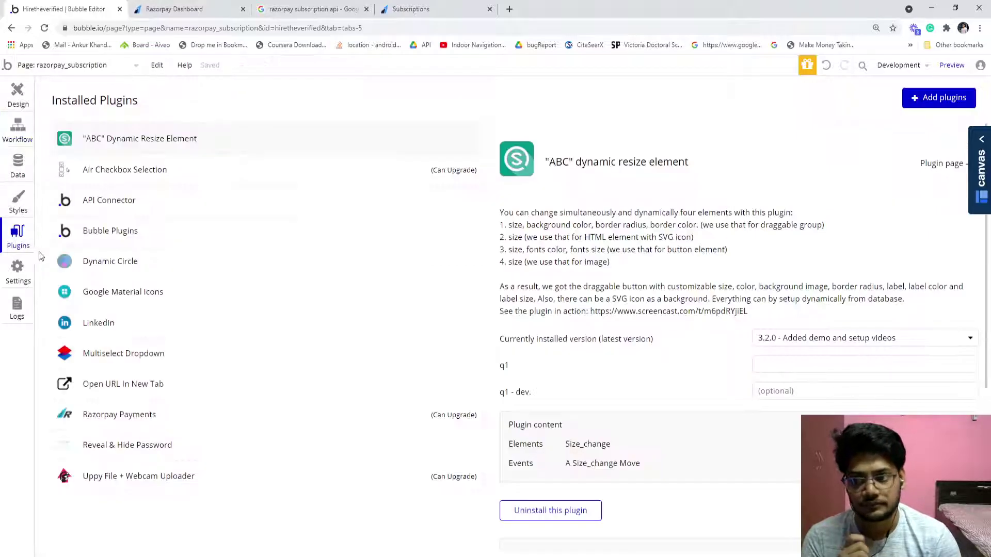
pyautogui.click(150, 202)
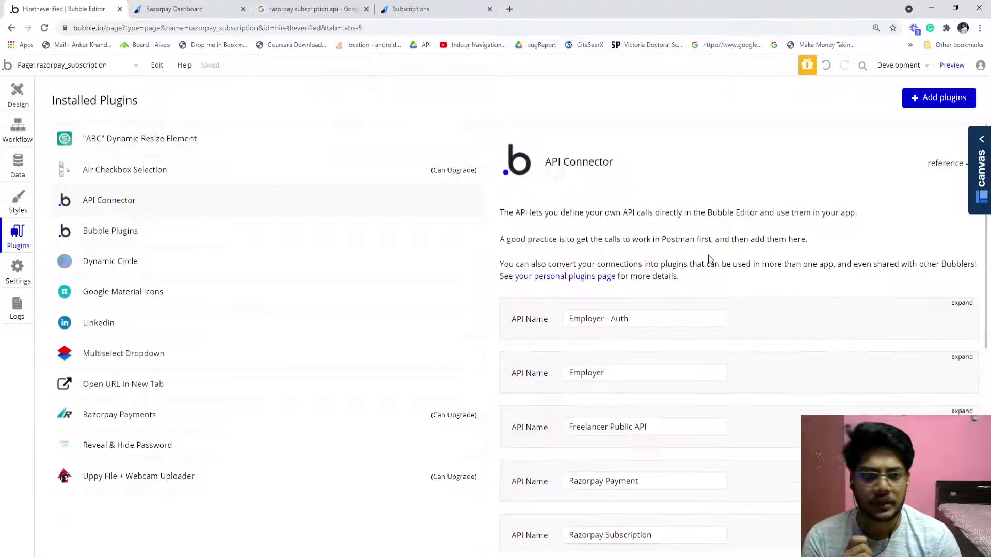
pyautogui.scroll(-6, 708, 252)
pyautogui.click(958, 199)
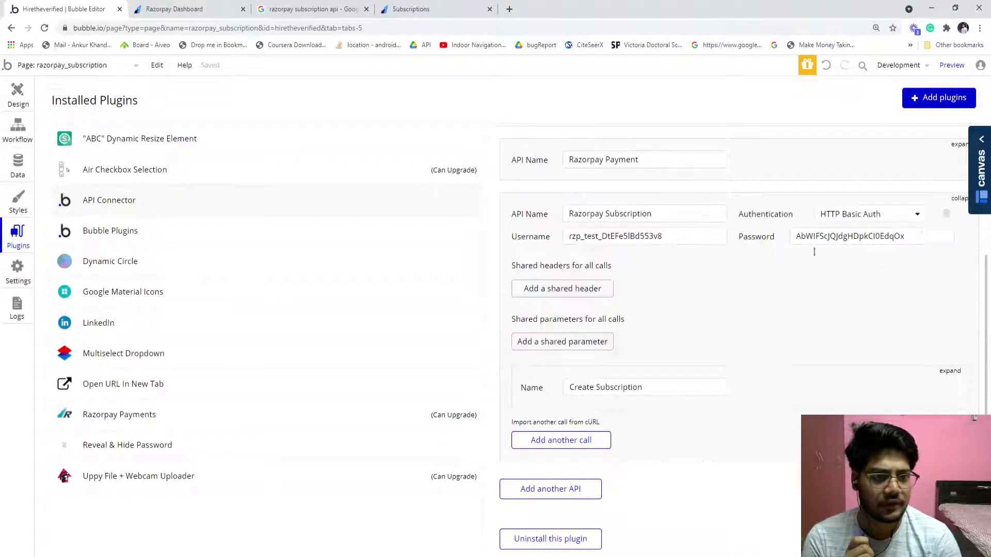
pyautogui.scroll(-2, 718, 280)
pyautogui.scroll(1, 717, 278)
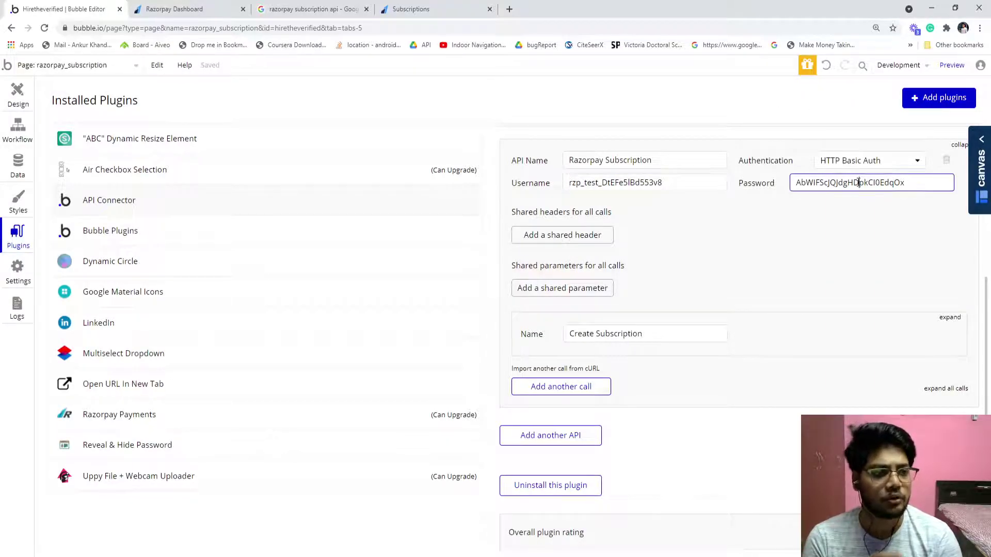
# Expand the Create Subscription call and examine its request method and endpoint URL
pyautogui.scroll(-1, 734, 243)
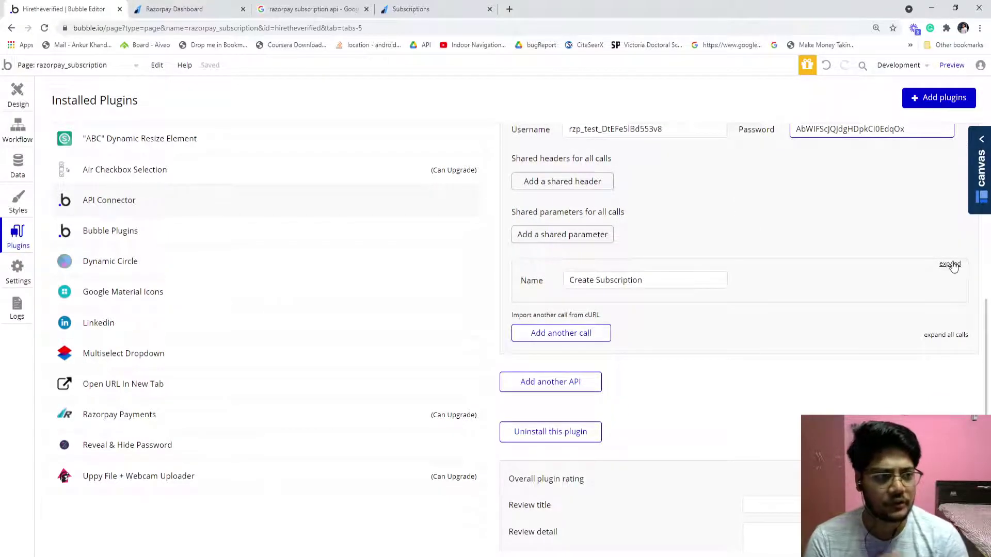
pyautogui.click(950, 264)
pyautogui.scroll(-2, 719, 239)
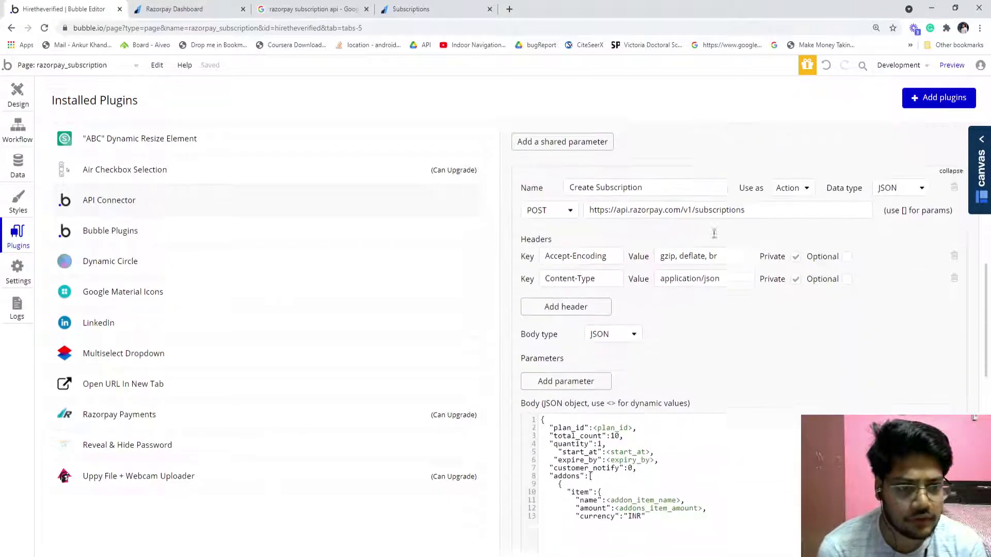
pyautogui.scroll(1, 712, 232)
pyautogui.click(758, 250)
pyautogui.tripleClick(757, 251)
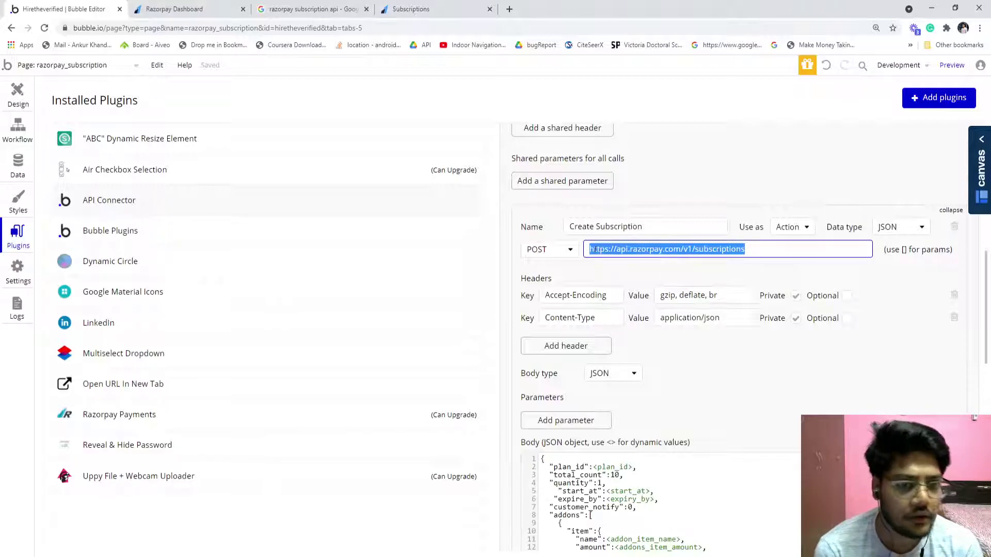
pyautogui.click(597, 271)
# Examine the Create Subscription call's Accept-Encoding and Content-Type headers and their values
pyautogui.scroll(-2, 597, 270)
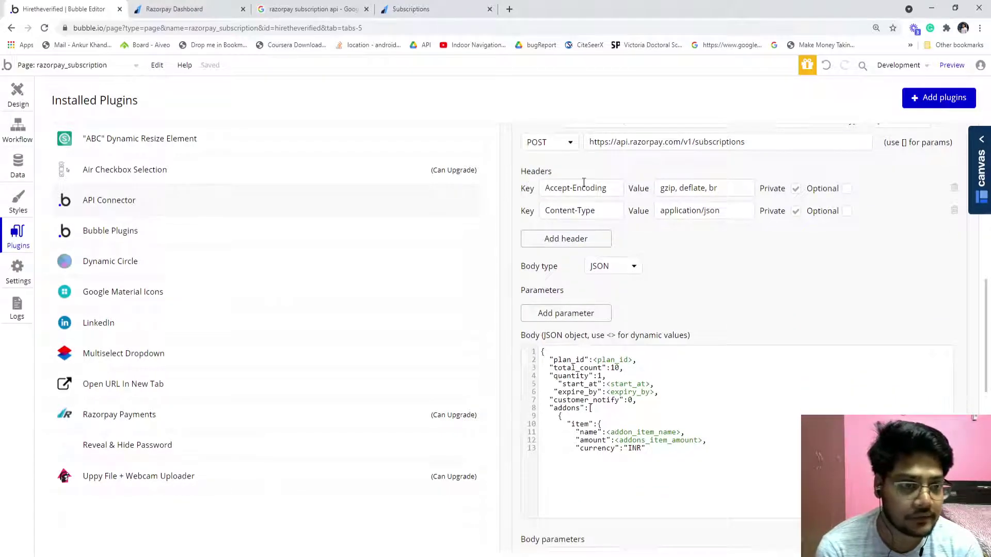
pyautogui.click(666, 367)
pyautogui.click(708, 271)
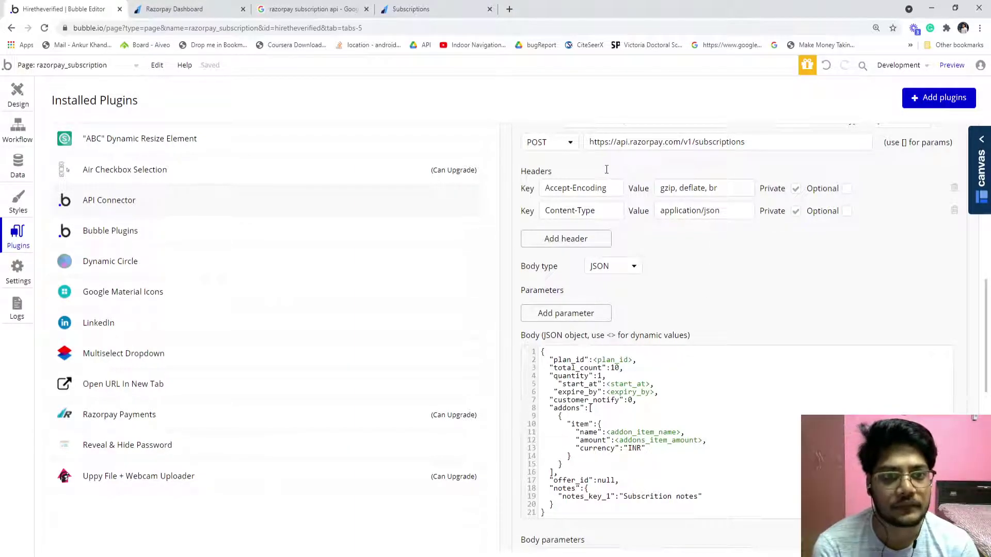
pyautogui.click(603, 193)
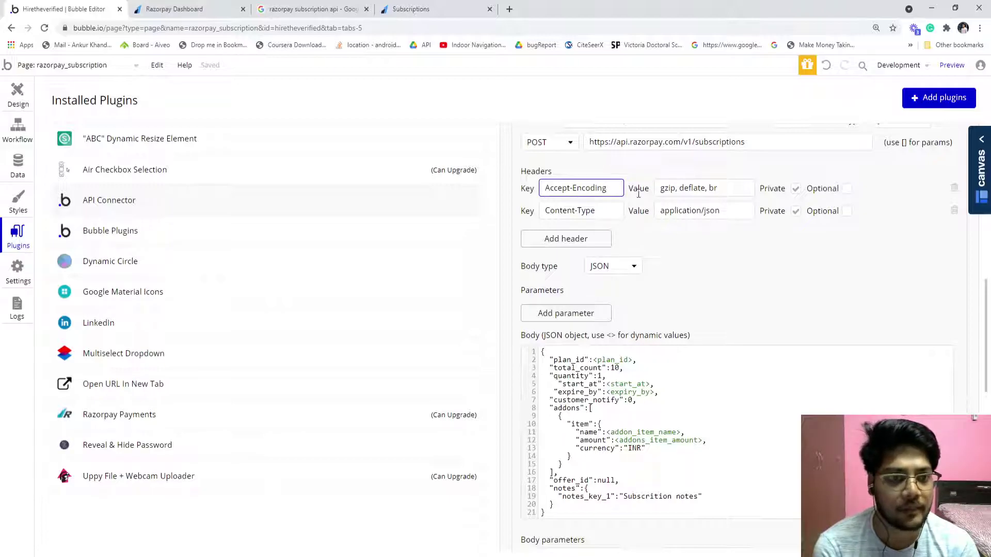
pyautogui.click(610, 213)
pyautogui.click(671, 212)
pyautogui.scroll(-1, 682, 213)
pyautogui.scroll(1, 682, 213)
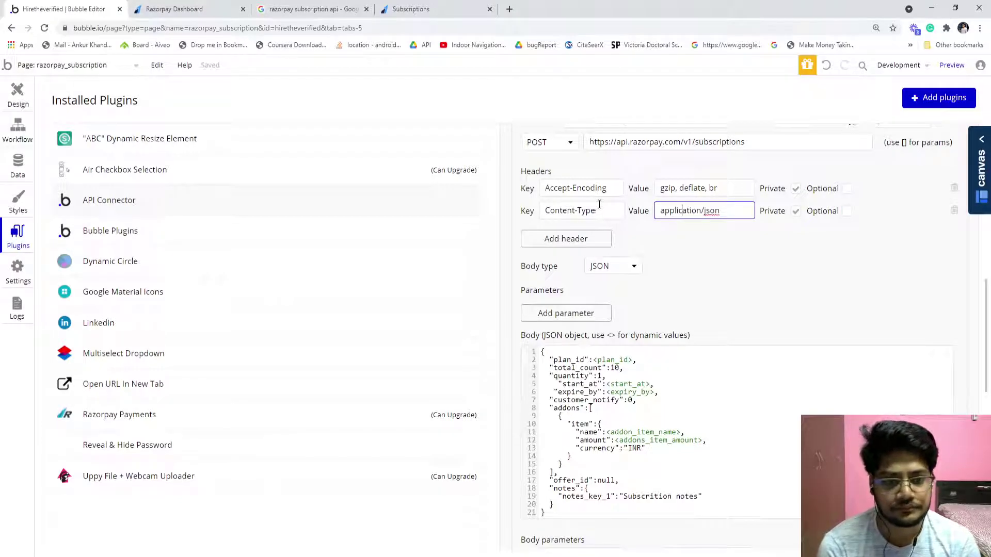
# Review the Create Subscription call's JSON body and body parameters, placing the text cursor on the plan_id line
pyautogui.scroll(-1, 645, 248)
pyautogui.scroll(-1, 614, 227)
pyautogui.click(622, 302)
pyautogui.scroll(-1, 622, 302)
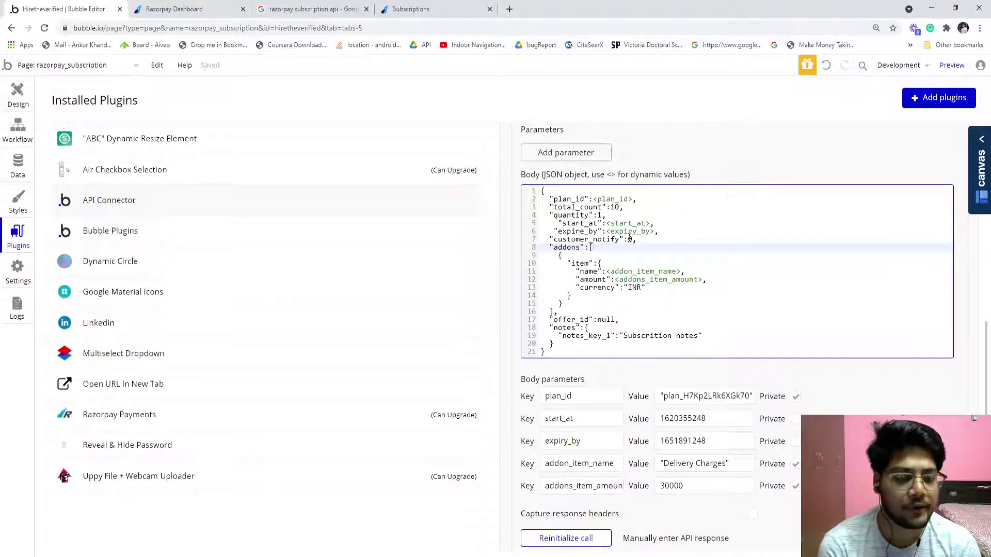
pyautogui.click(557, 199)
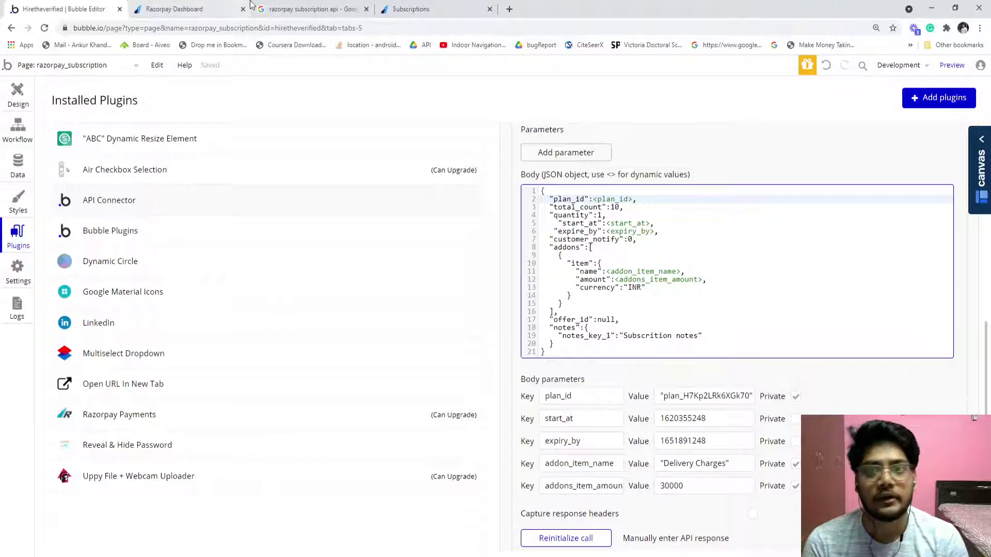
# Look up the plan ID in the Razorpay dashboard's plans and compare it with the plan_id body parameter in Bubble
pyautogui.click(200, 4)
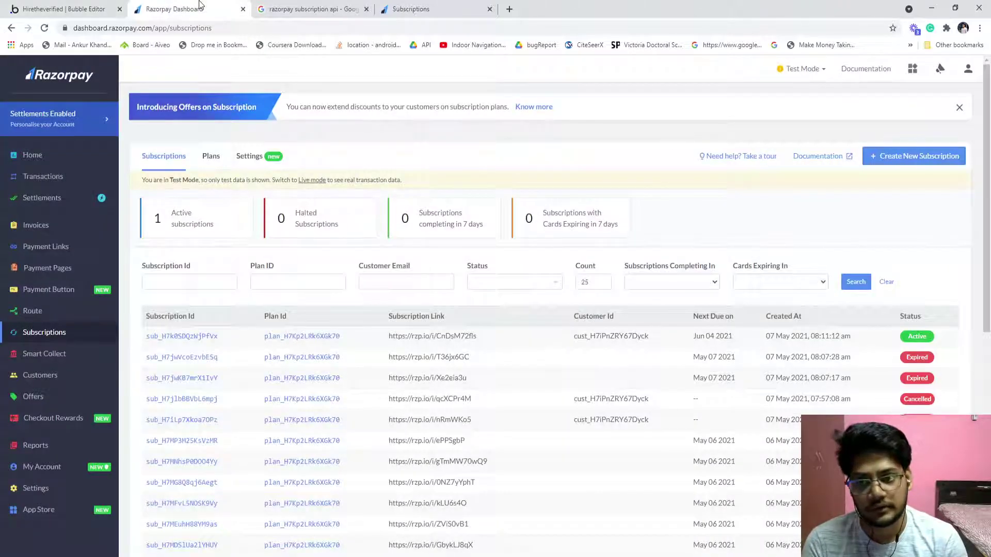
pyautogui.click(208, 157)
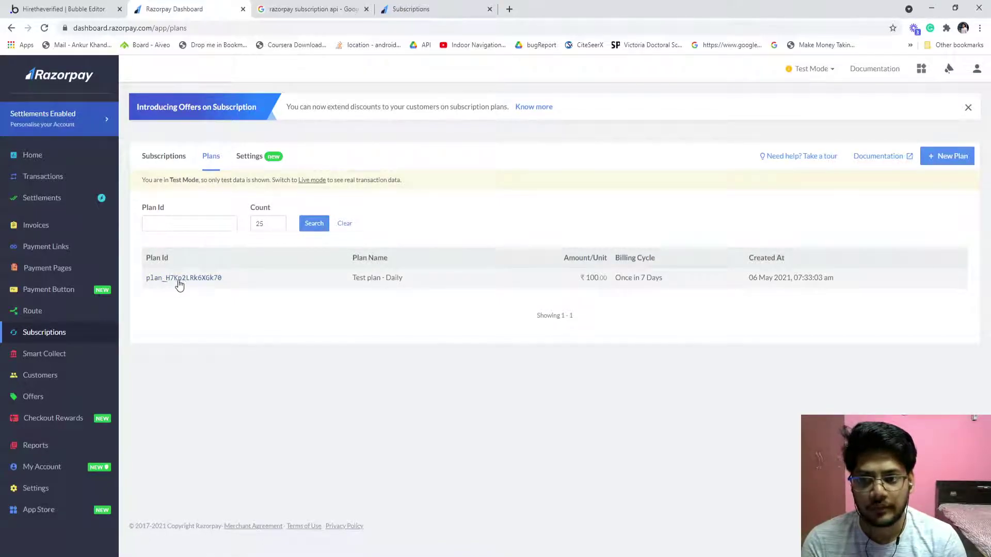
pyautogui.click(80, 11)
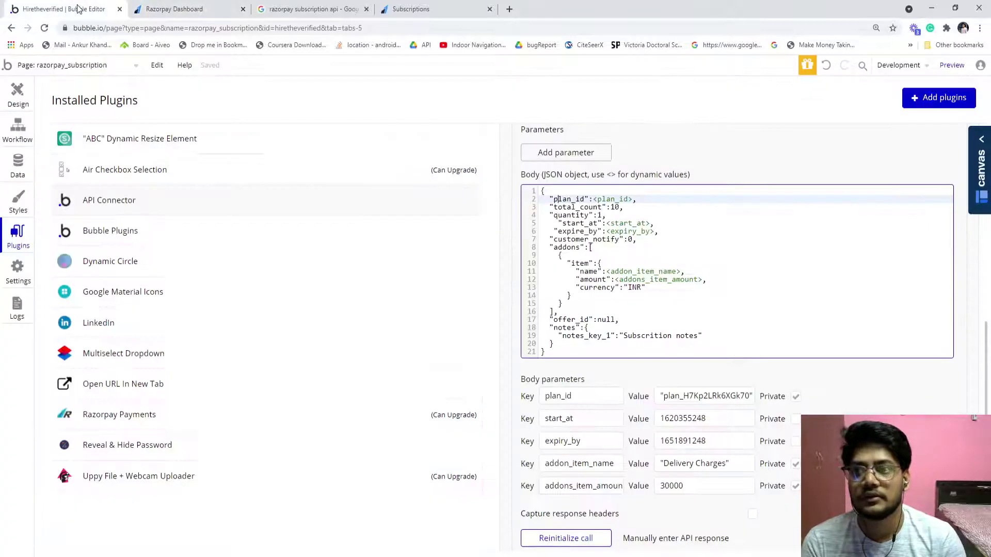
pyautogui.click(712, 396)
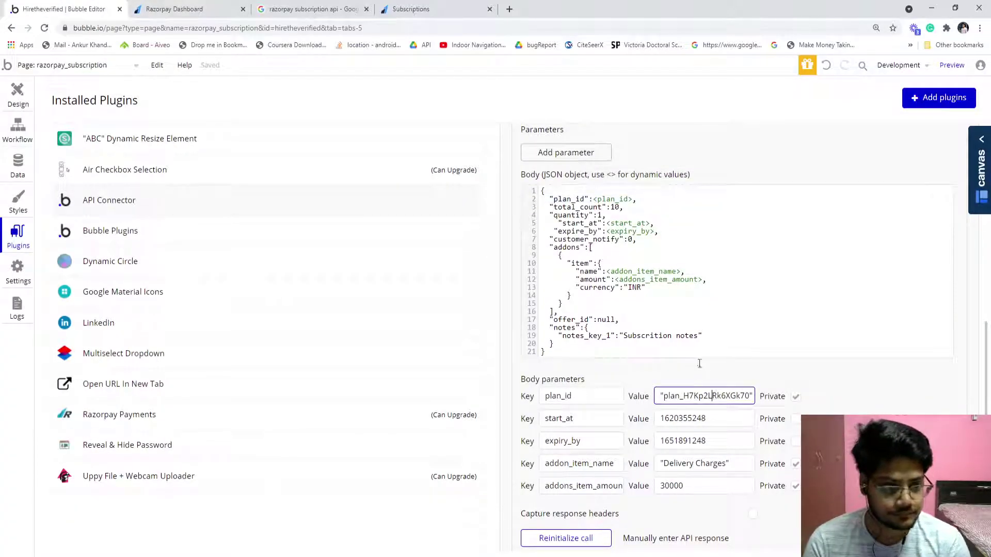
# Highlight the total_count key and its value in the Create Subscription call's JSON body
pyautogui.doubleClick(575, 207)
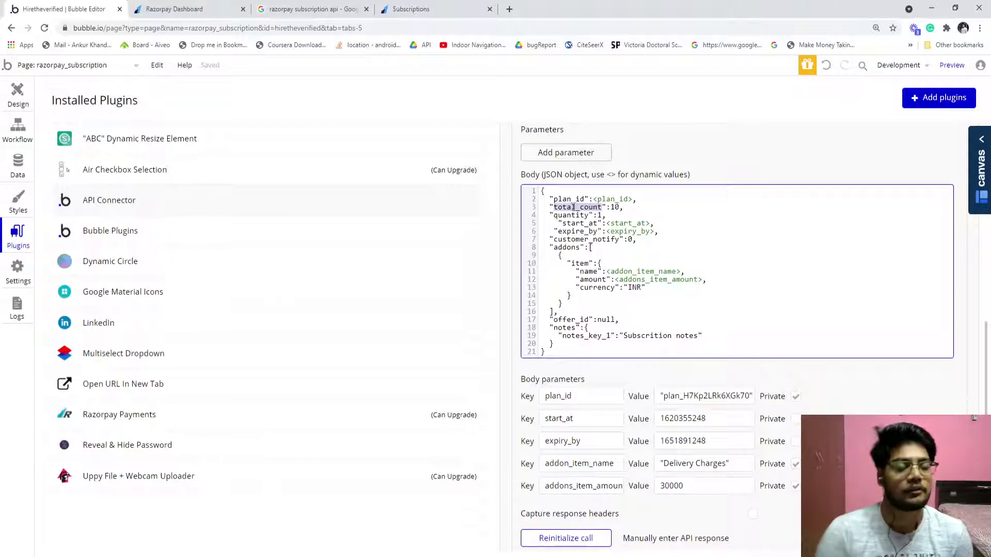
pyautogui.click(574, 207)
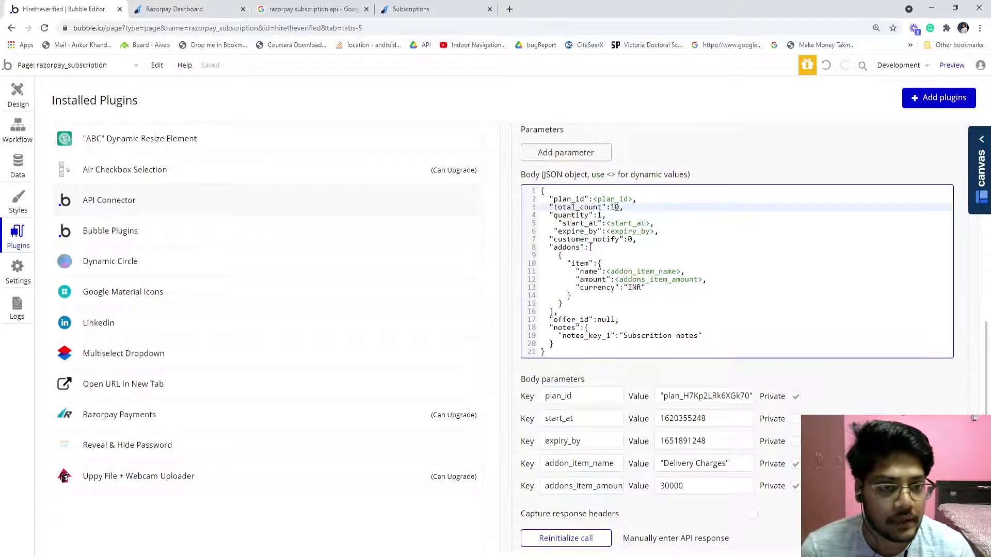
pyautogui.doubleClick(614, 206)
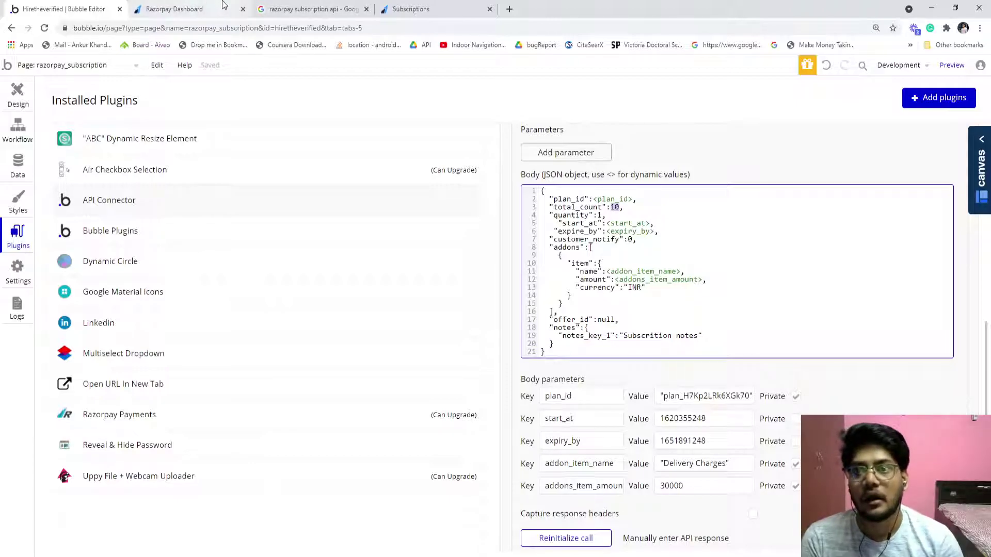
# Read the total_count description under Create a Subscription in the Razorpay API documentation, and return to the dashboard's plans
pyautogui.click(295, 7)
pyautogui.click(401, 10)
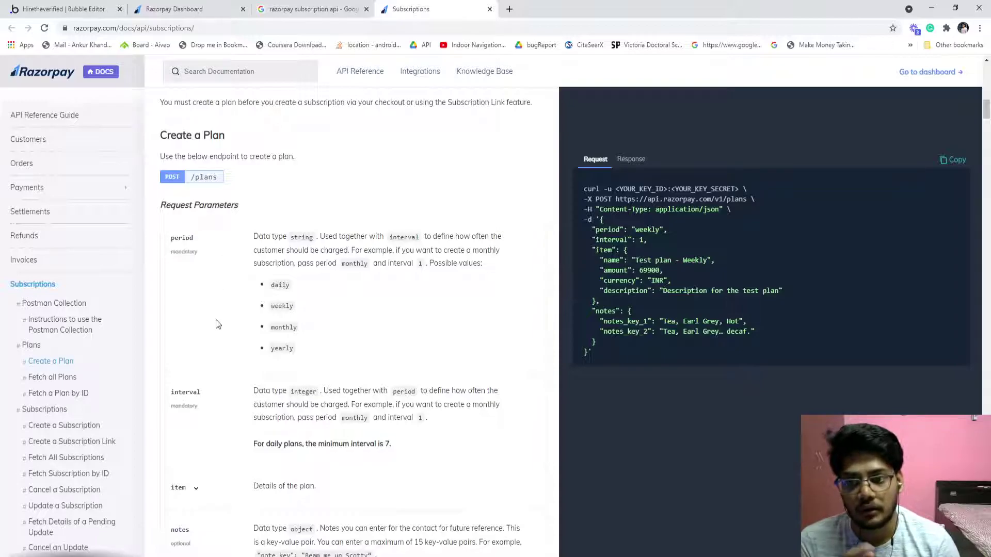
pyautogui.scroll(-3, 219, 320)
pyautogui.scroll(-15, 222, 322)
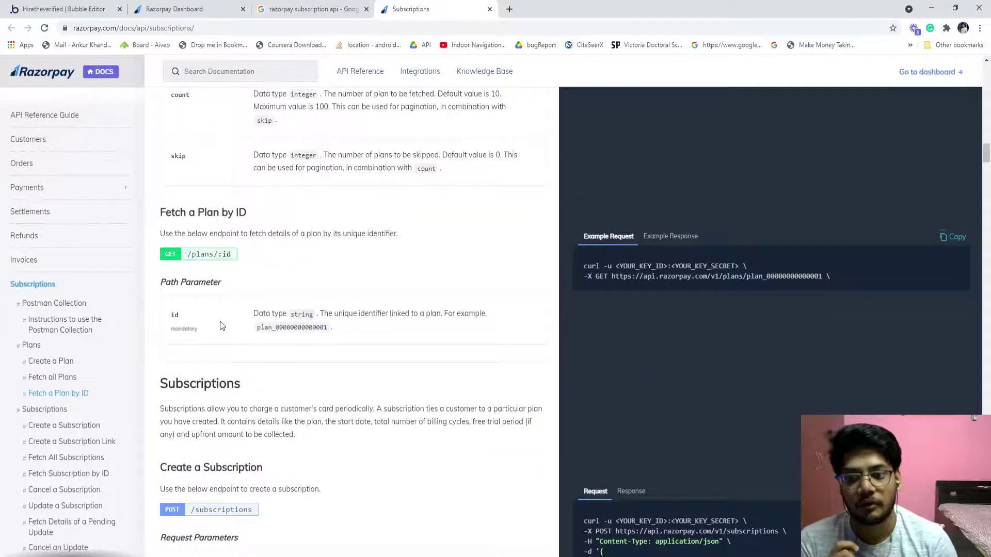
pyautogui.scroll(-10, 221, 322)
pyautogui.scroll(3, 222, 325)
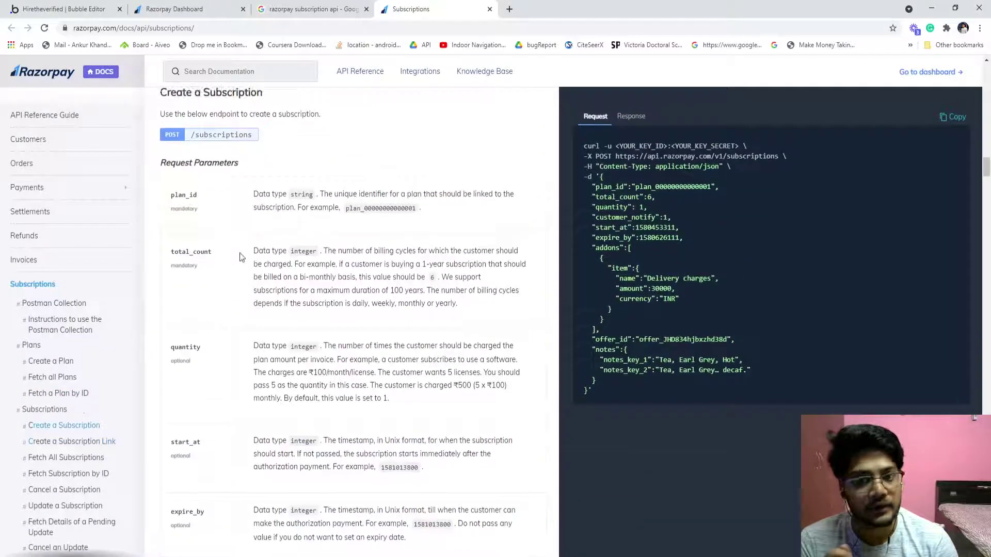
pyautogui.doubleClick(174, 252)
pyautogui.click(175, 251)
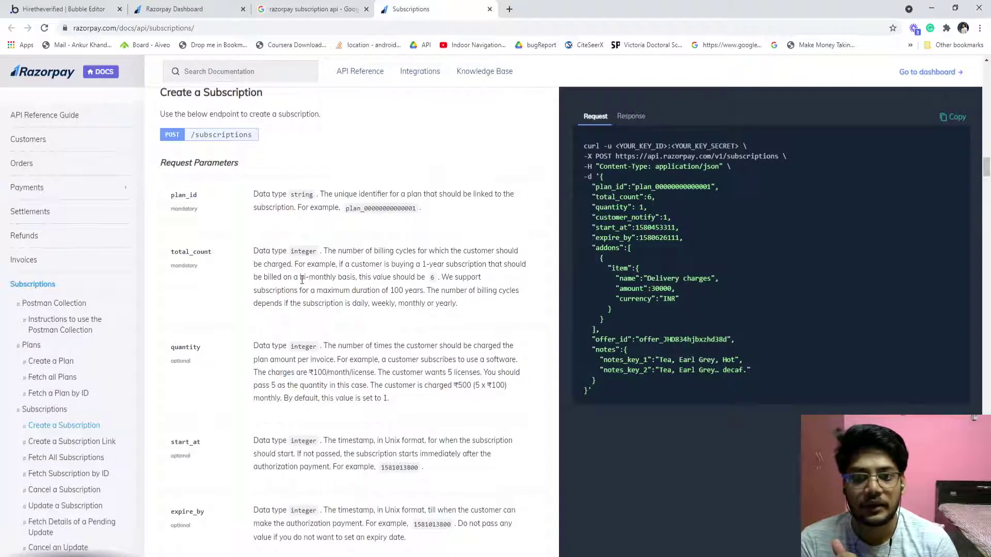
pyautogui.moveTo(302, 278); pyautogui.dragTo(352, 278)
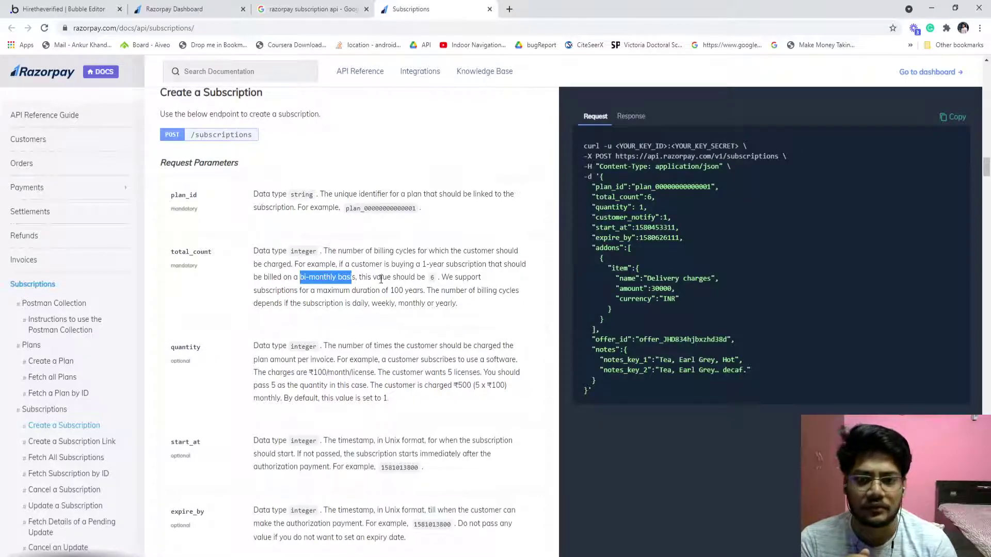
pyautogui.tripleClick(348, 291)
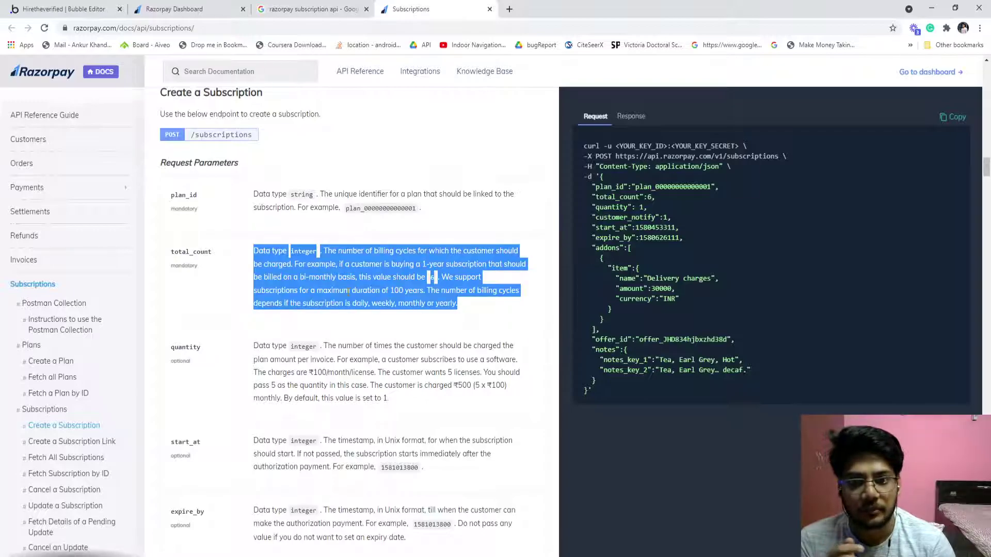
pyautogui.click(171, 9)
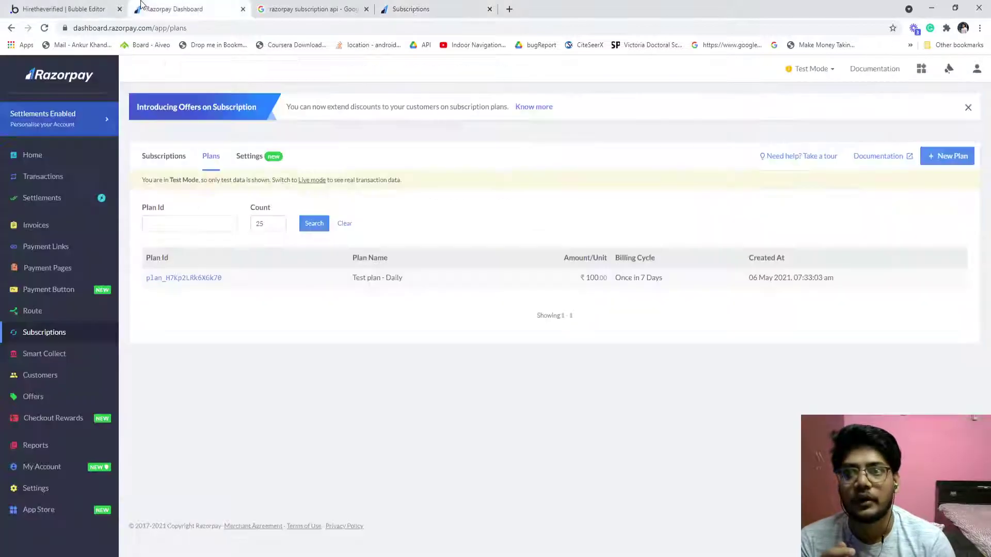
# Switch back to the Bubble editor and review the quantity, start_at, expire_by and customer_notify lines of the Create Subscription JSON body
pyautogui.click(312, 9)
pyautogui.click(59, 8)
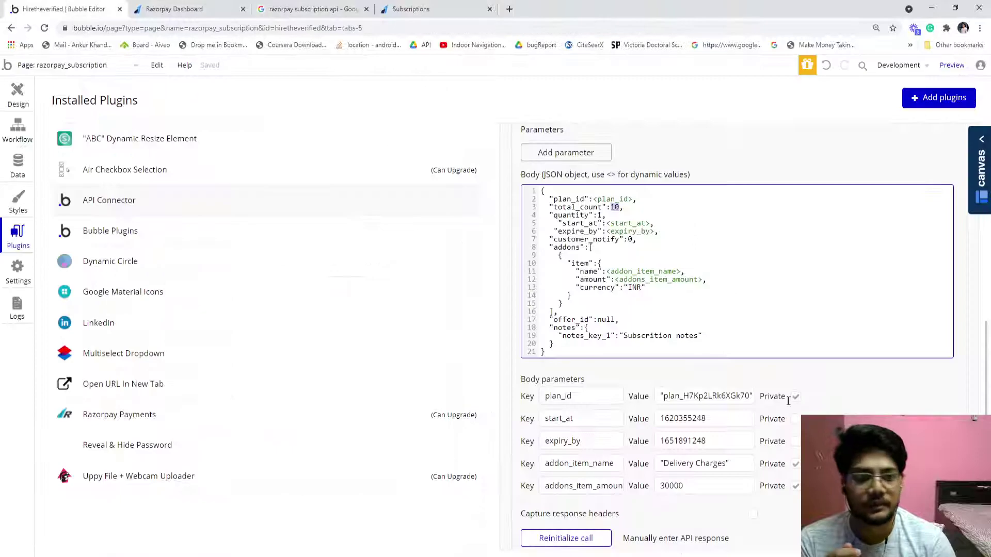
pyautogui.doubleClick(572, 216)
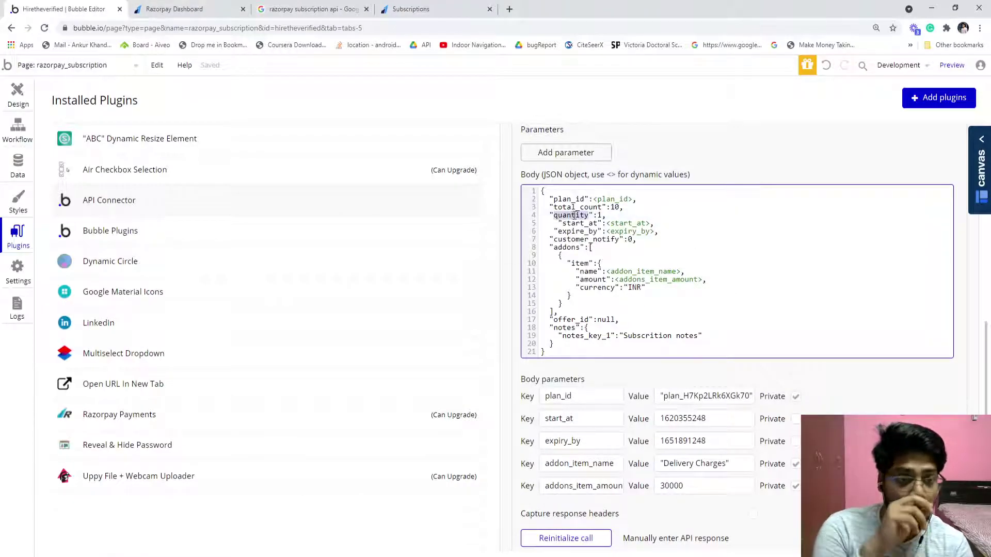
pyautogui.click(560, 221)
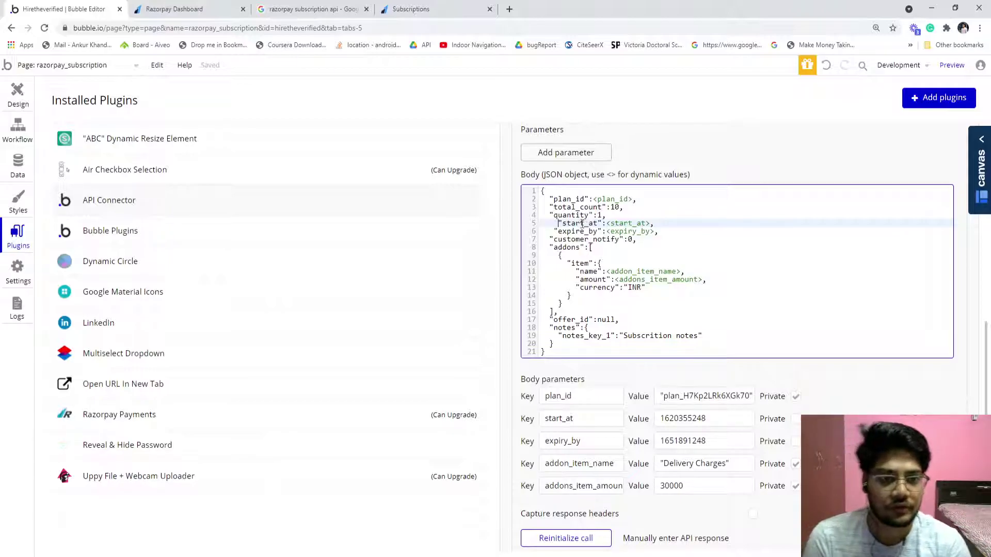
pyautogui.doubleClick(593, 239)
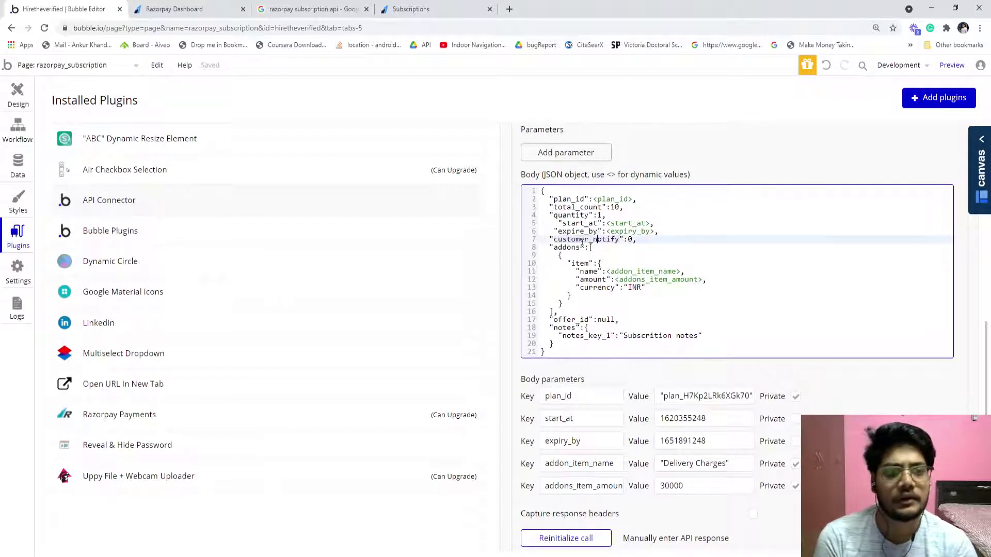
# Review the addons block of the JSON body, going through the item's name, amount and currency keys
pyautogui.doubleClick(563, 247)
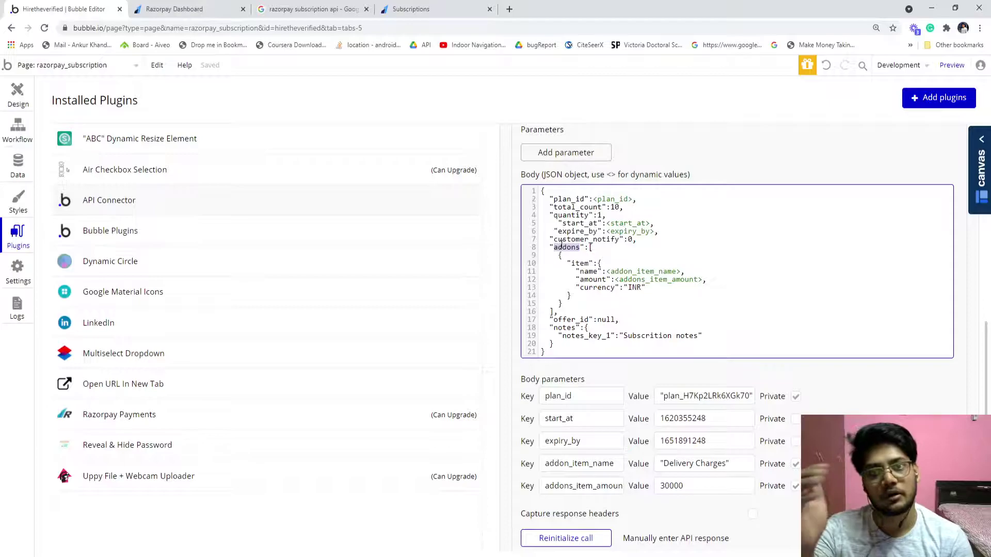
pyautogui.click(602, 248)
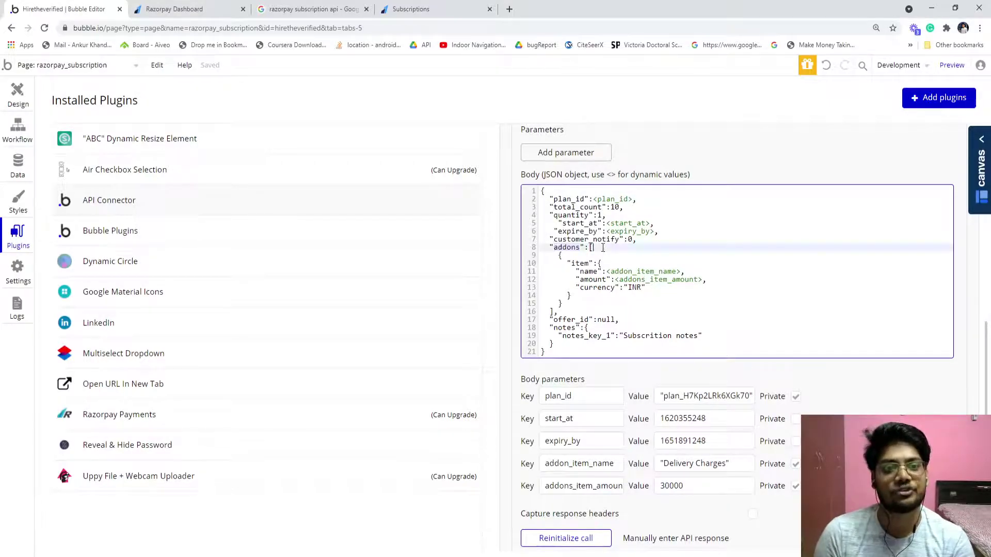
pyautogui.click(590, 264)
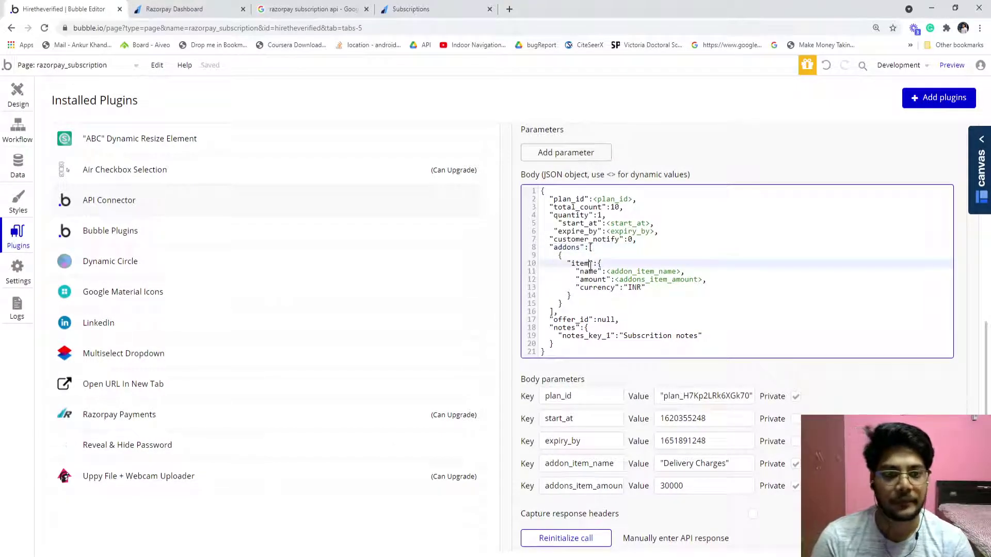
pyautogui.click(596, 249)
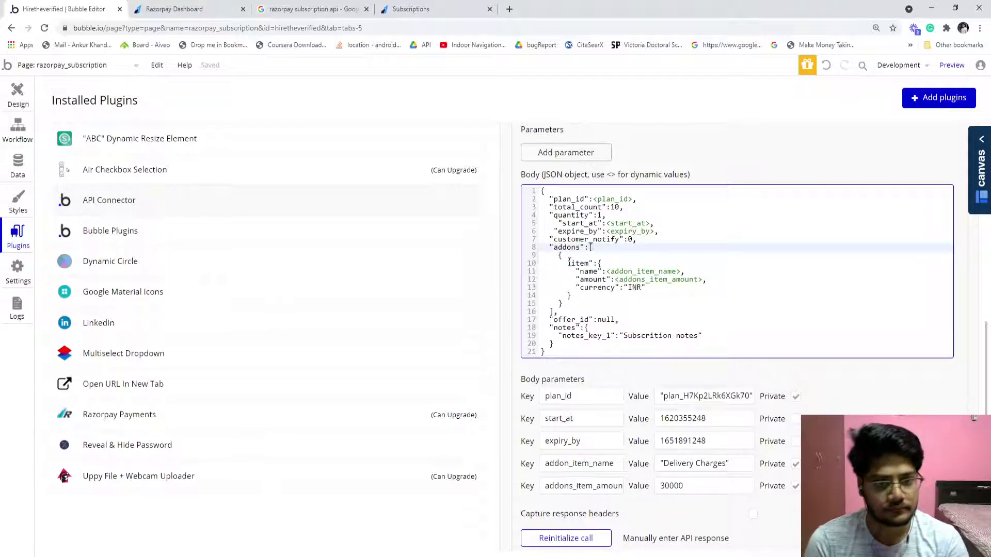
pyautogui.click(585, 273)
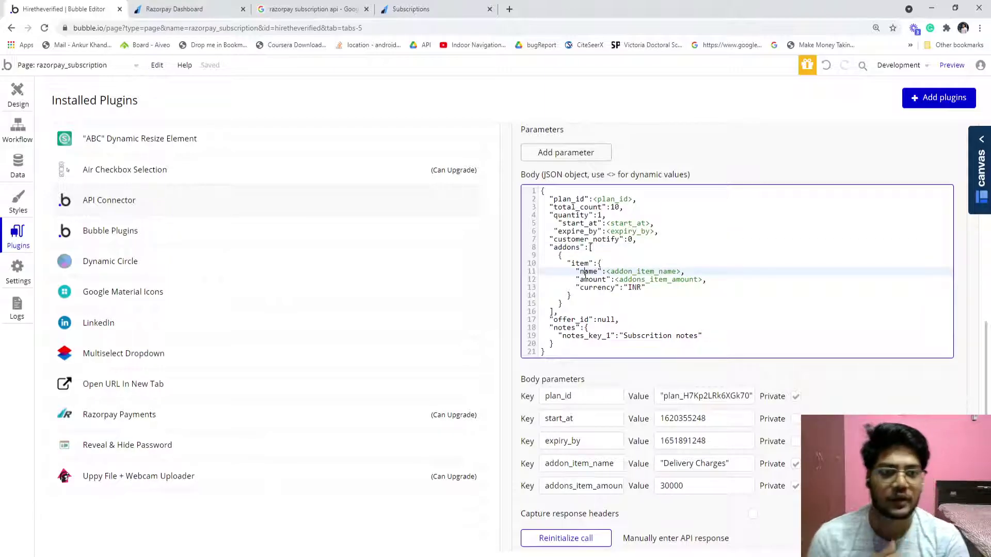
pyautogui.click(595, 283)
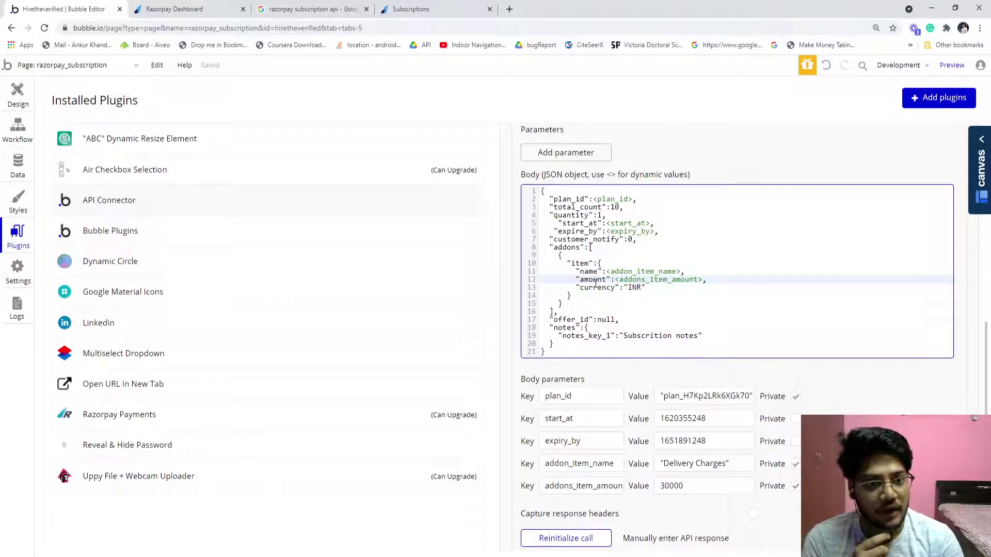
pyautogui.doubleClick(598, 286)
pyautogui.doubleClick(633, 289)
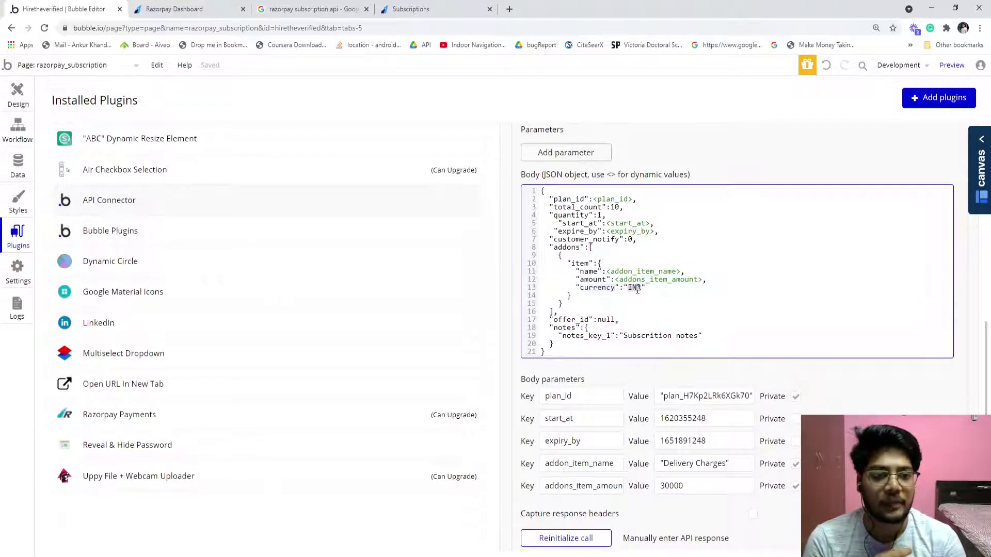
pyautogui.click(654, 308)
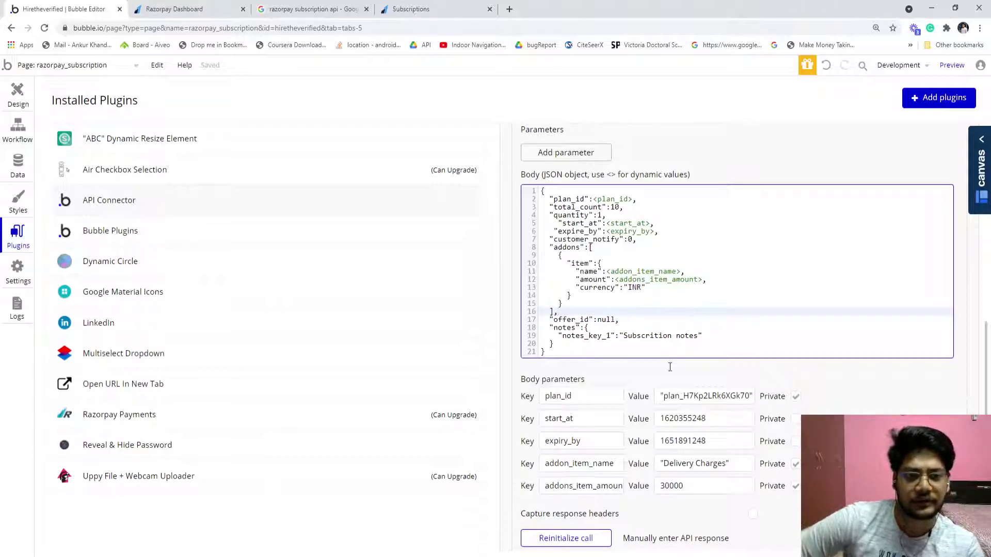
# Highlight the offer_id key, then switch to the Razorpay dashboard and view its offers and the promotion types available for a new offer
pyautogui.doubleClick(562, 319)
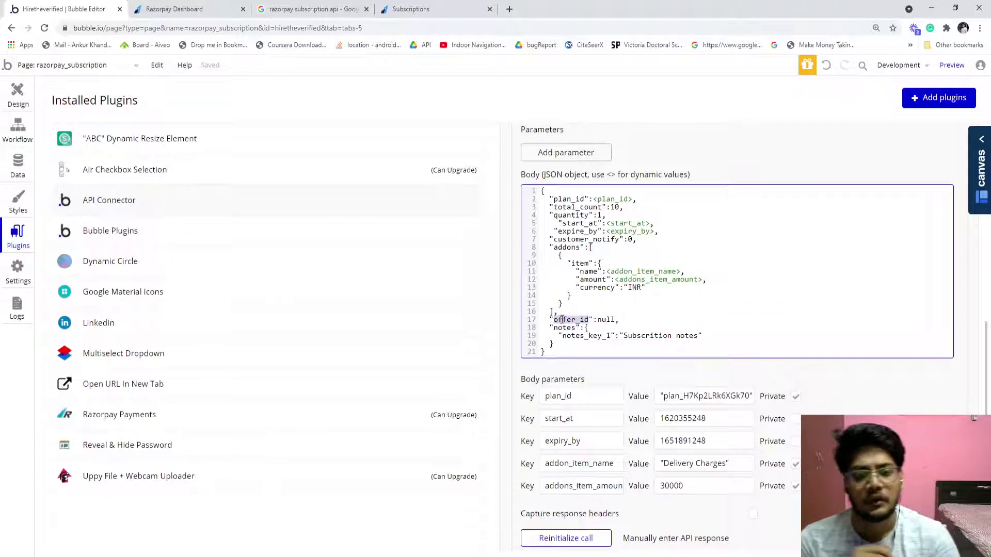
pyautogui.click(202, 7)
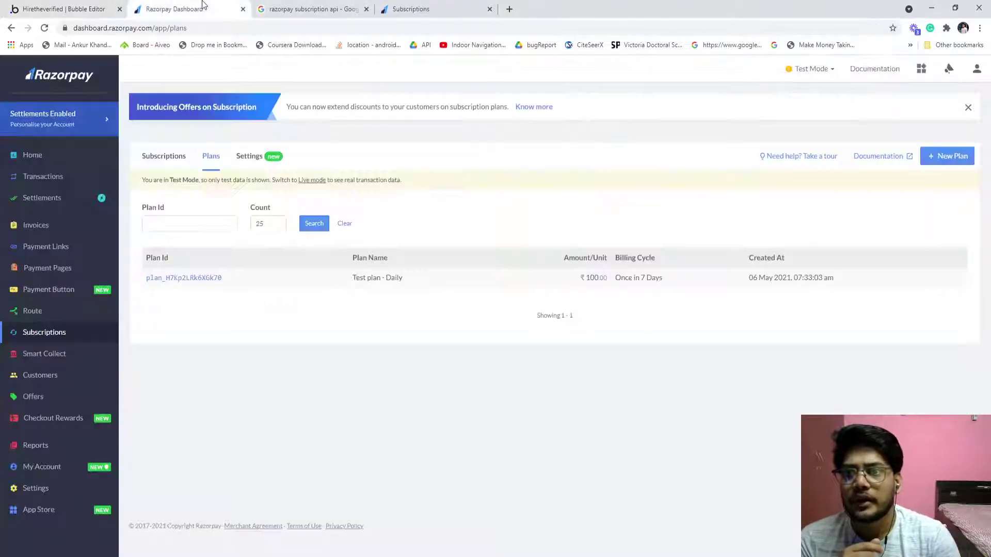
pyautogui.click(32, 402)
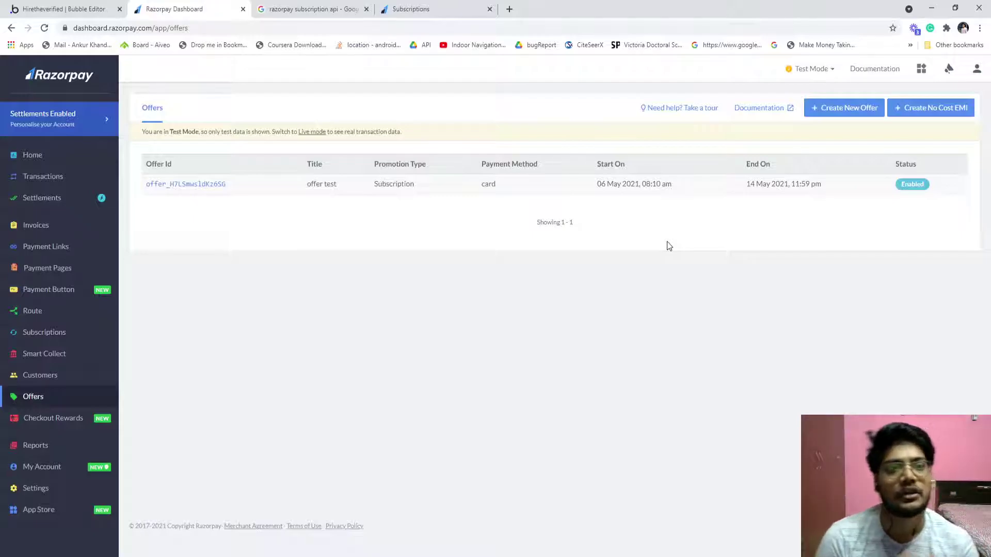
pyautogui.click(844, 110)
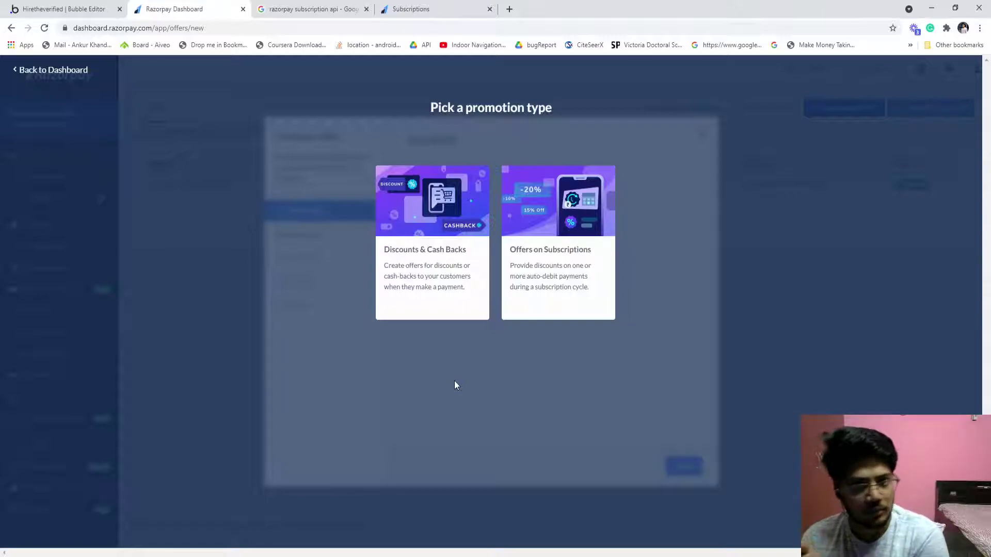
pyautogui.moveTo(579, 235)
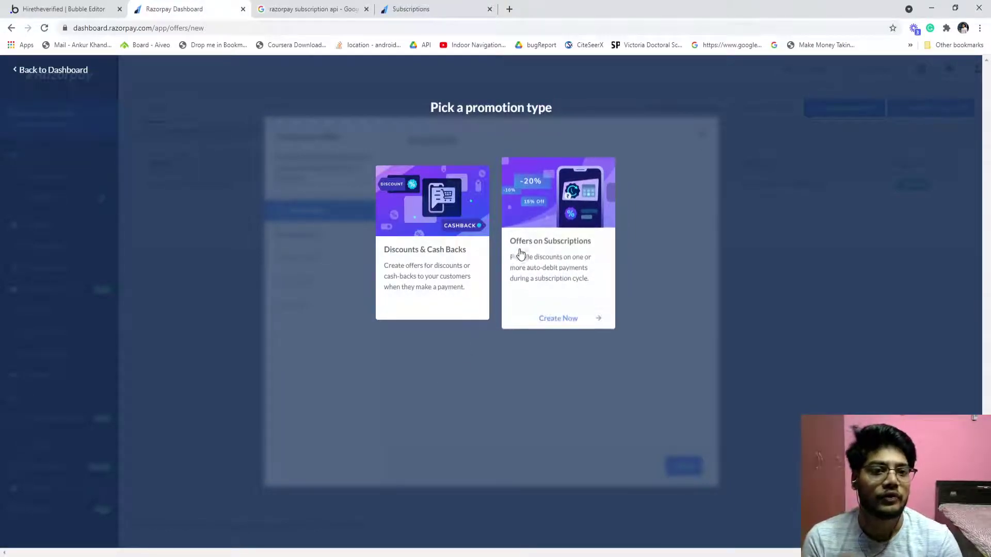
# Return to the Bubble editor and review the offer_id and notes_key_1 lines, followed by the call's body parameters
pyautogui.click(3, 4)
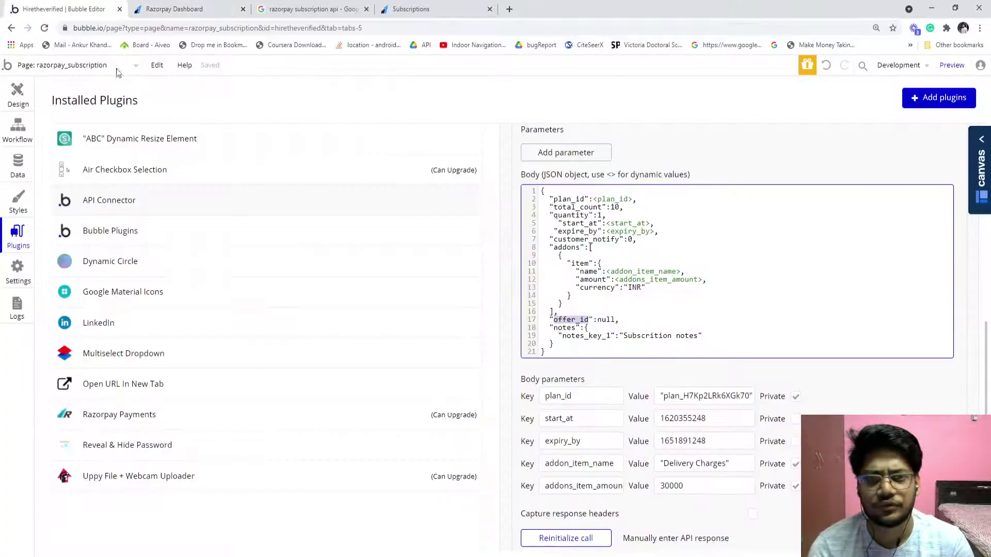
pyautogui.click(688, 295)
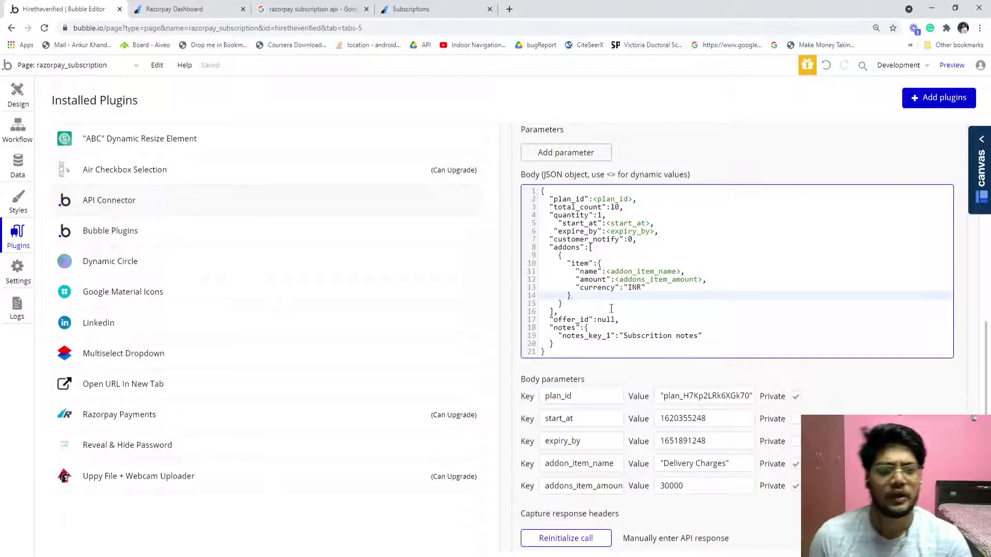
pyautogui.doubleClick(571, 320)
pyautogui.scroll(-1, 571, 321)
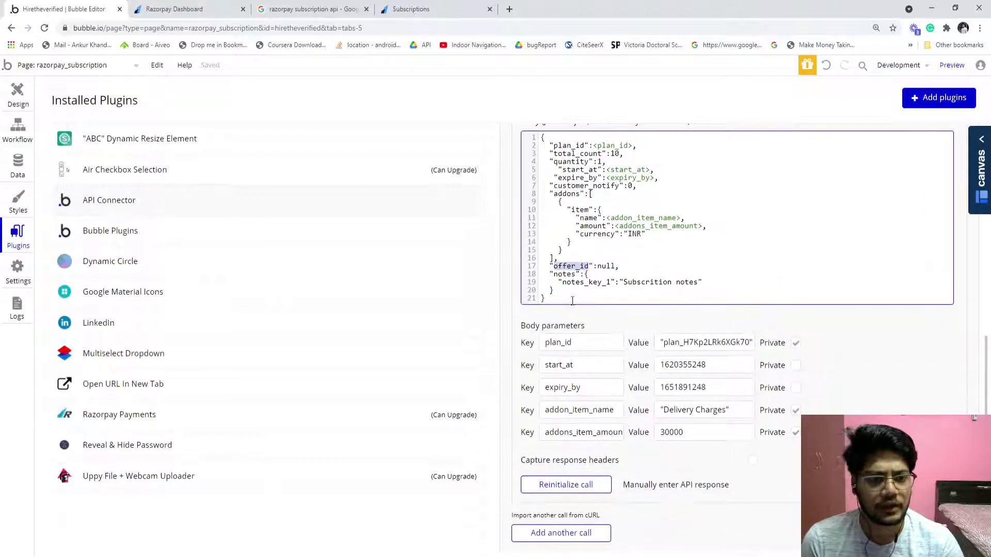
pyautogui.moveTo(555, 282); pyautogui.dragTo(702, 281)
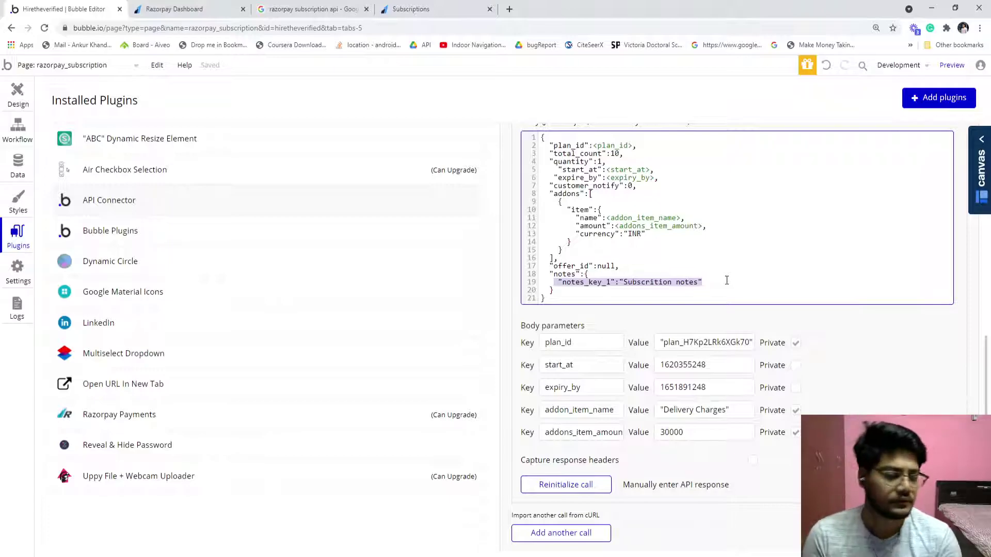
pyautogui.click(726, 280)
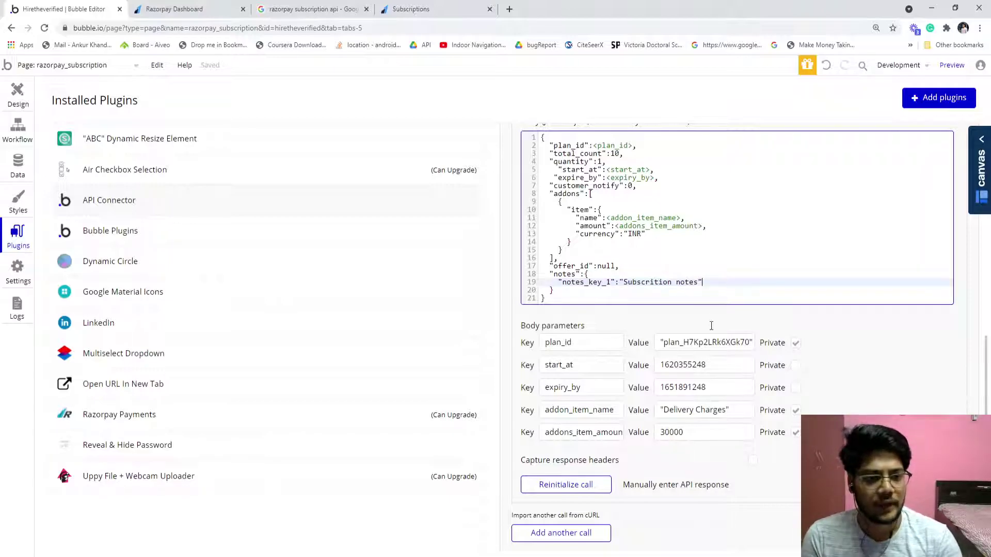
pyautogui.scroll(-1, 710, 326)
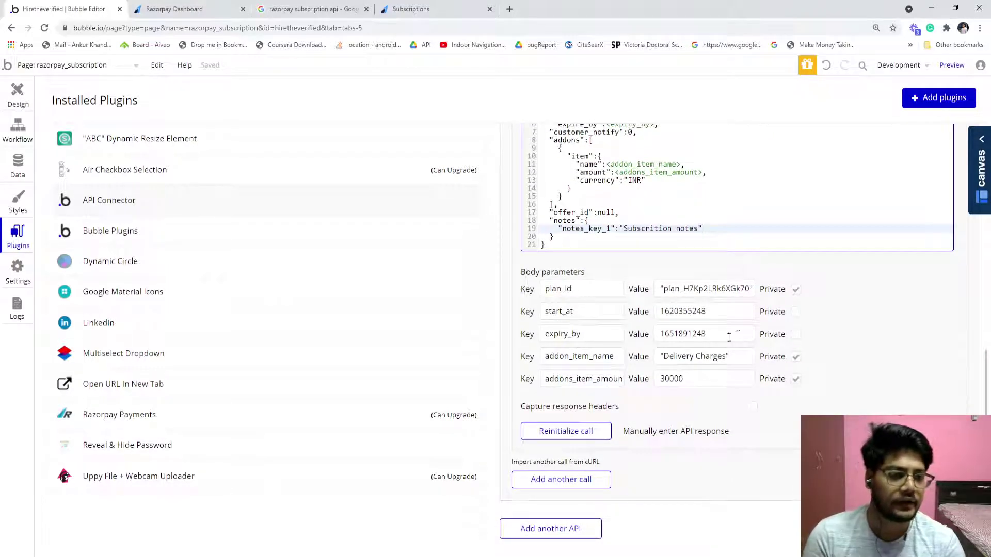
pyautogui.doubleClick(687, 291)
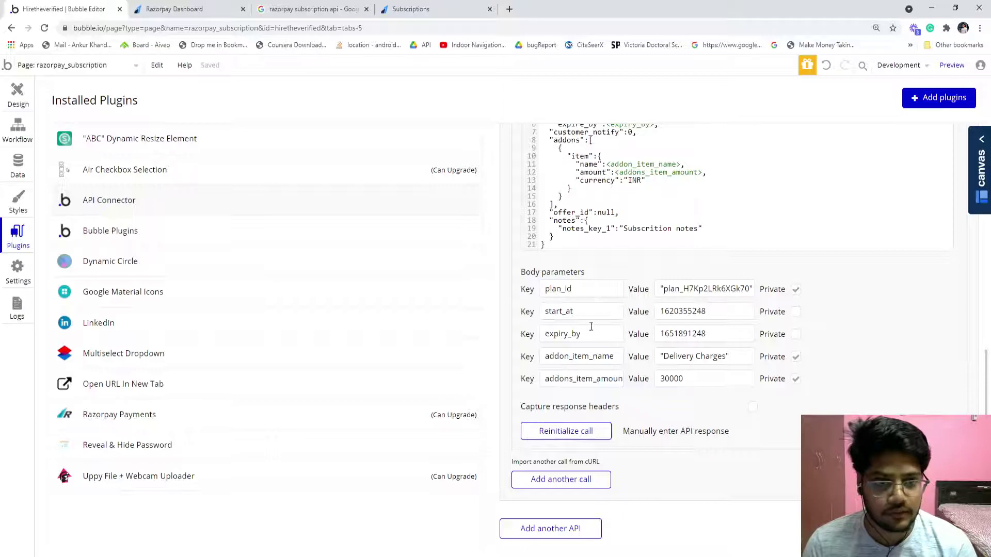
# Open the Start Subscription button's workflow and locate Razorpay Subscription - Create Subscription among the available plugin actions, without adding it
pyautogui.click(17, 129)
pyautogui.moveTo(98, 131)
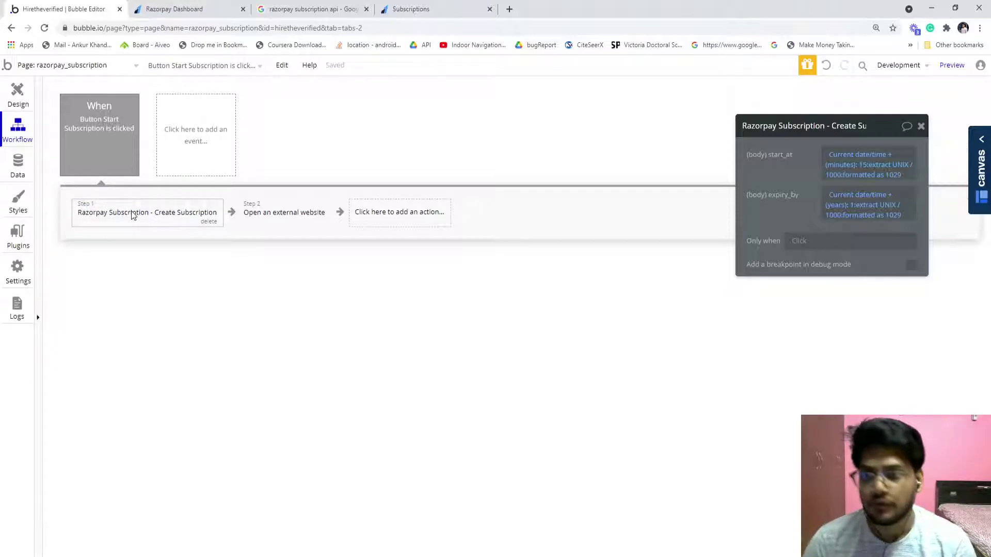
pyautogui.click(397, 217)
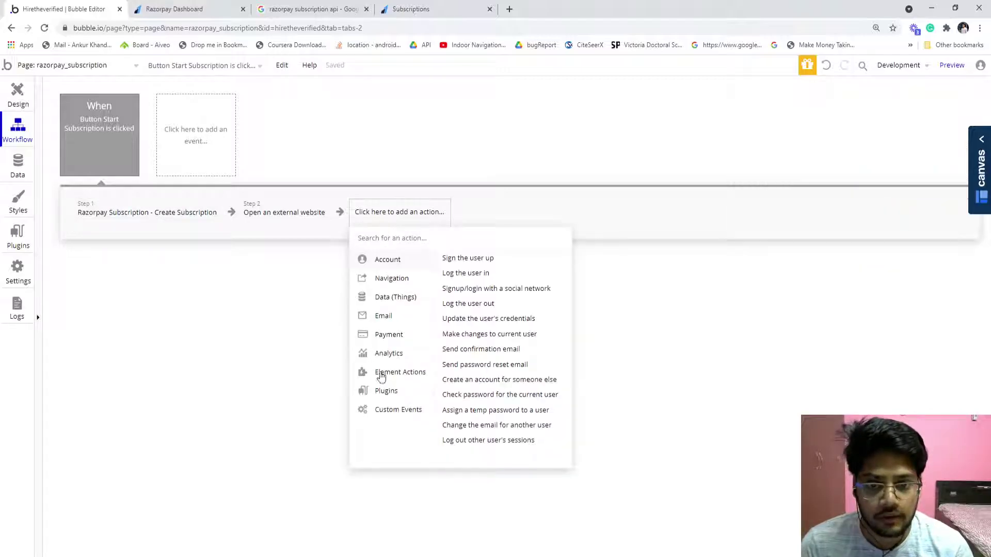
pyautogui.moveTo(386, 390)
pyautogui.scroll(-5, 515, 386)
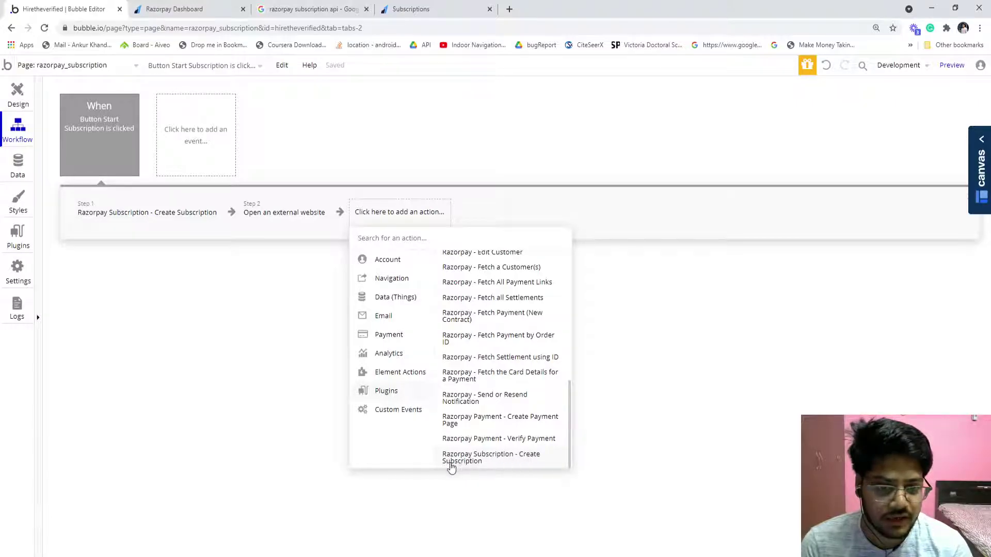
pyautogui.click(205, 288)
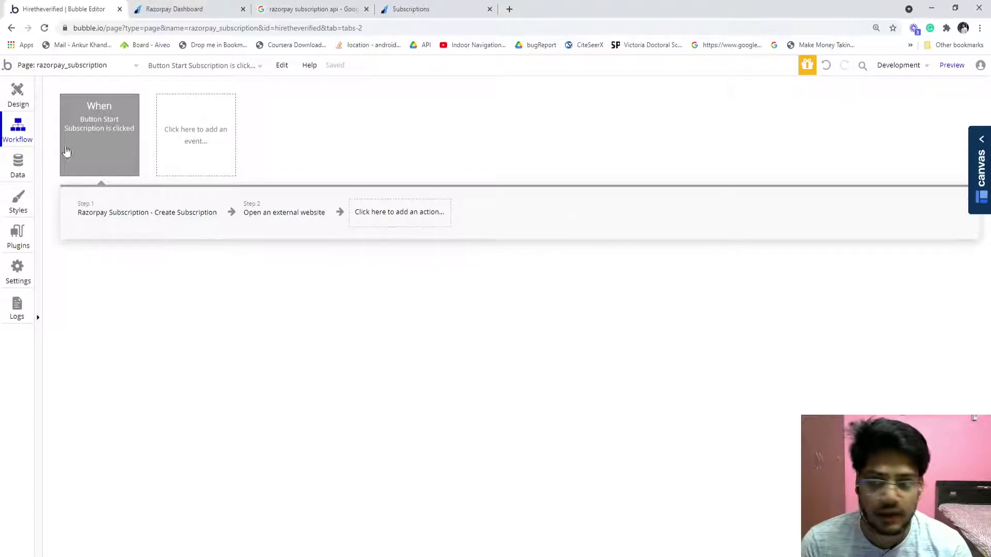
# Check the Use as setting of the Create Subscription call in the API Connector
pyautogui.click(18, 230)
pyautogui.scroll(8, 723, 232)
pyautogui.scroll(-5, 723, 232)
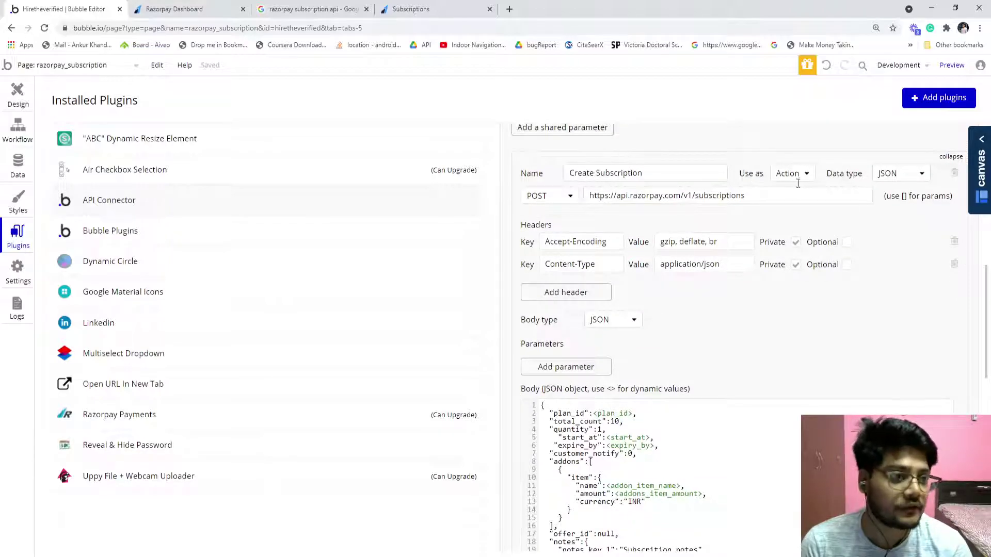
# Inspect the start_at and expiry_by expressions of the workflow's Create Subscription action, including the number formatting of start_at
pyautogui.click(16, 121)
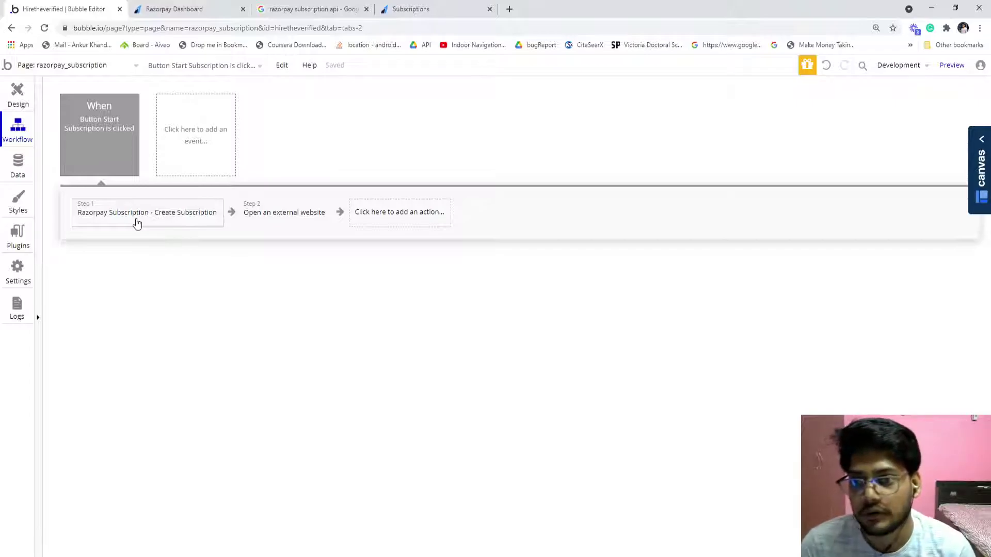
pyautogui.click(191, 218)
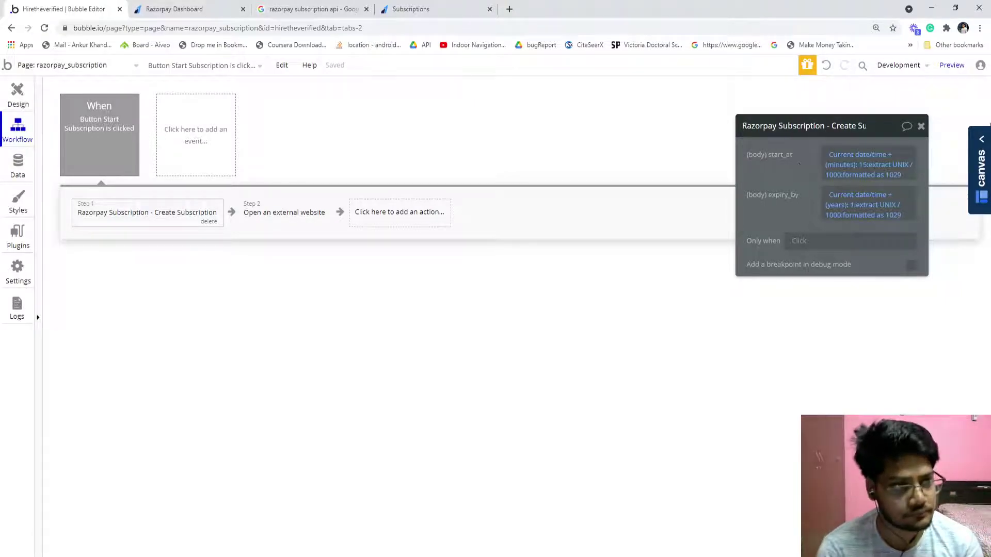
pyautogui.click(890, 175)
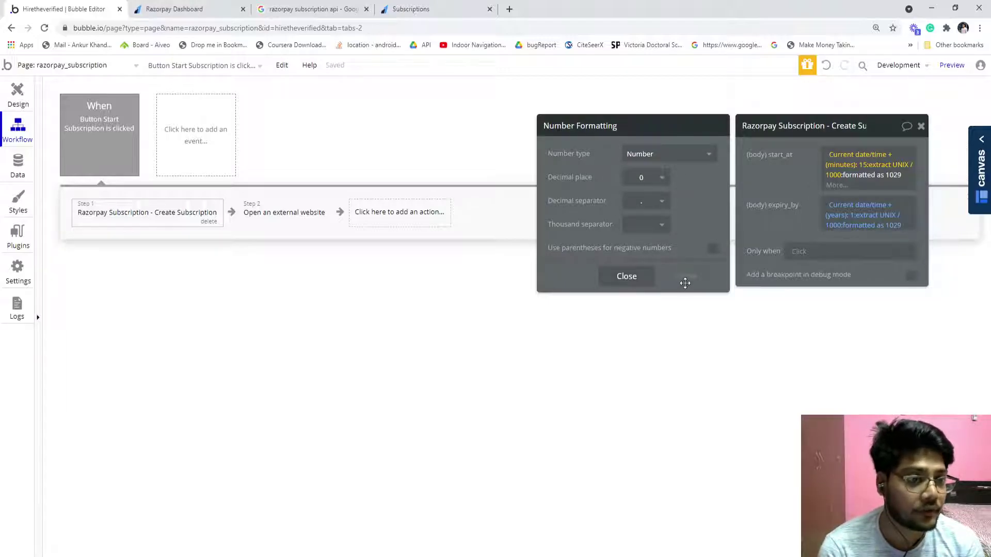
pyautogui.click(627, 276)
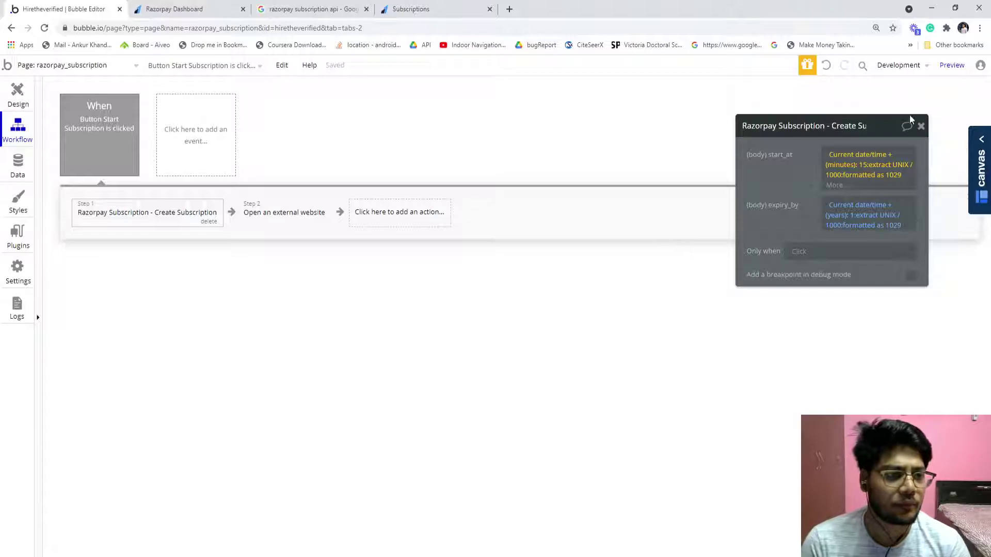
pyautogui.click(759, 233)
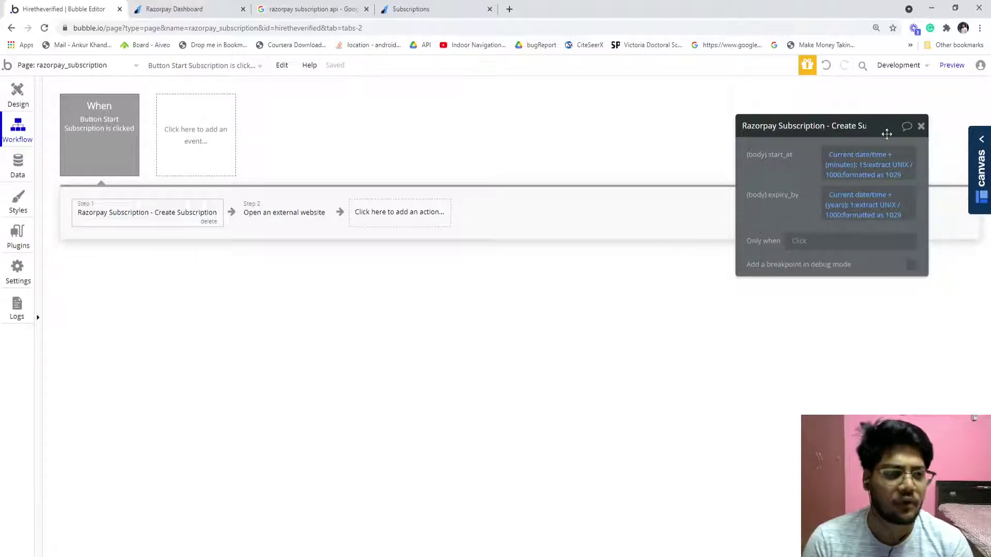
pyautogui.click(921, 126)
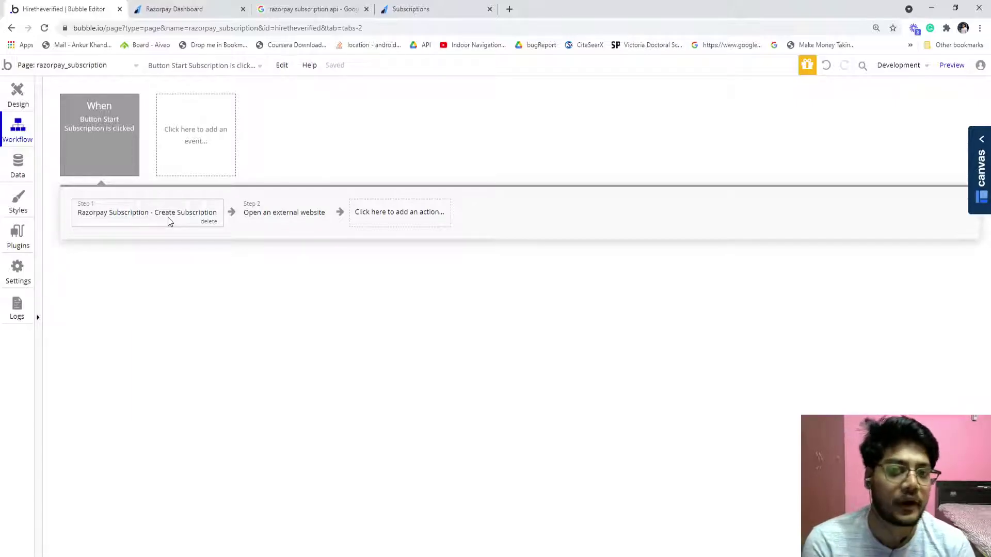
# Check the destination of the workflow's Open an external website action and open a preview of the razorpay_subscription page
pyautogui.click(290, 222)
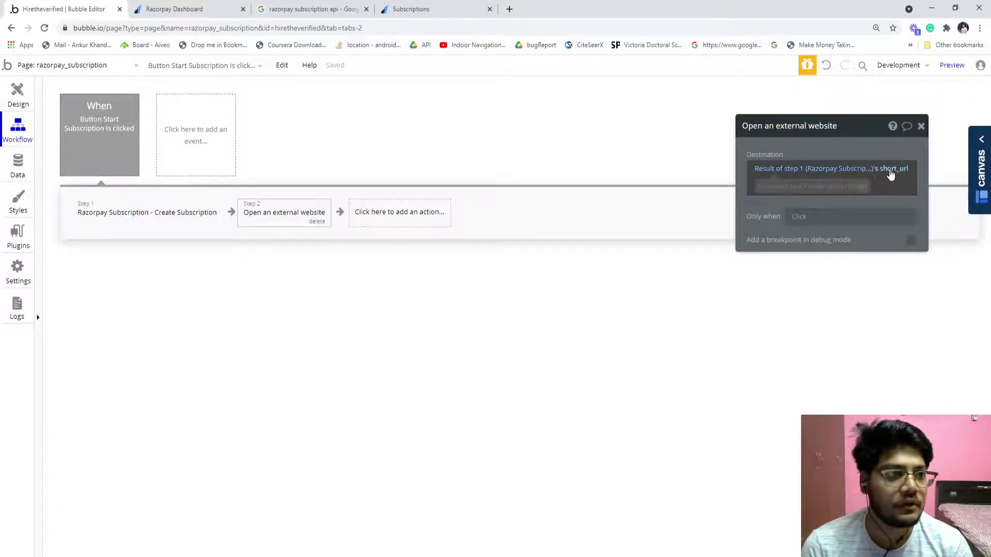
pyautogui.click(17, 84)
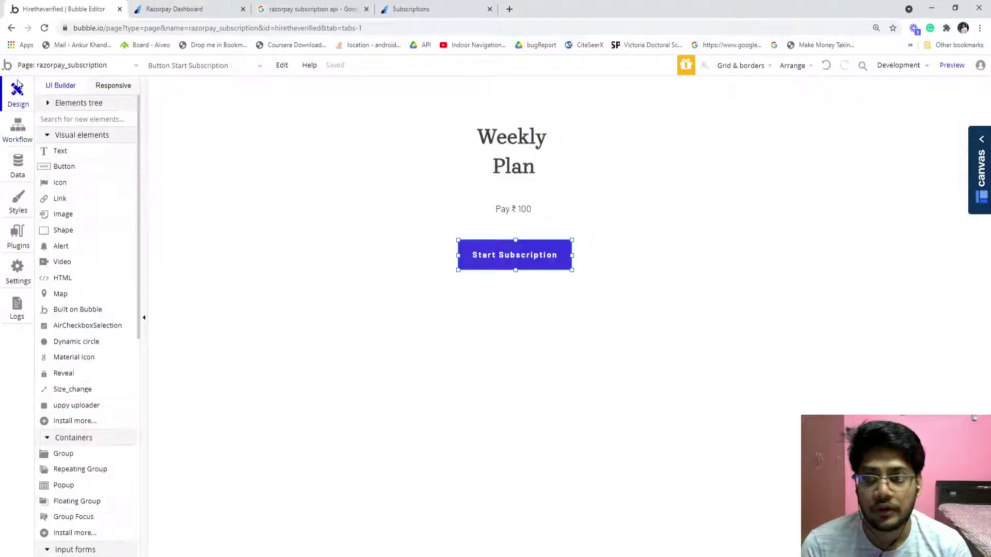
pyautogui.click(945, 66)
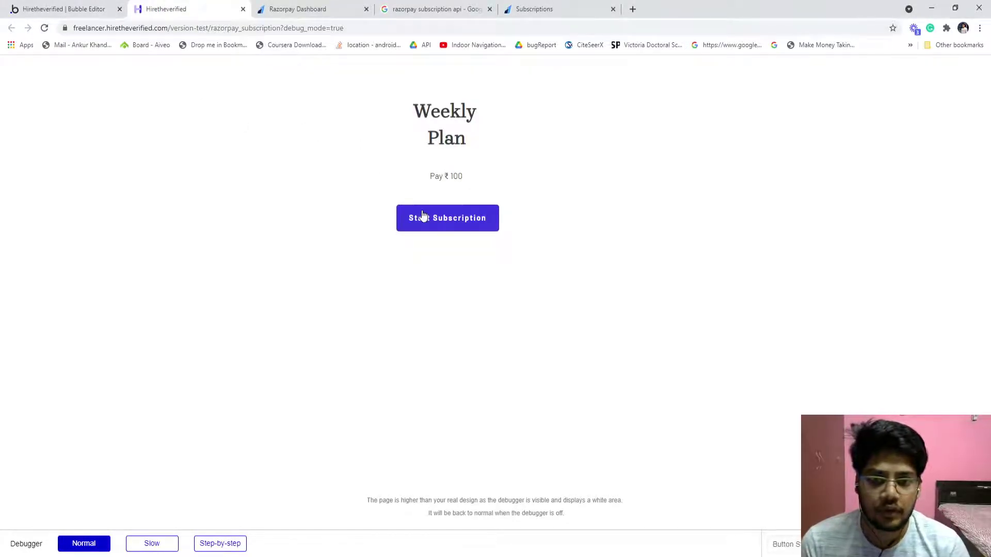
# Start the weekly plan subscription from the preview and review the upfront and recurring amounts on the Razorpay page
pyautogui.click(424, 213)
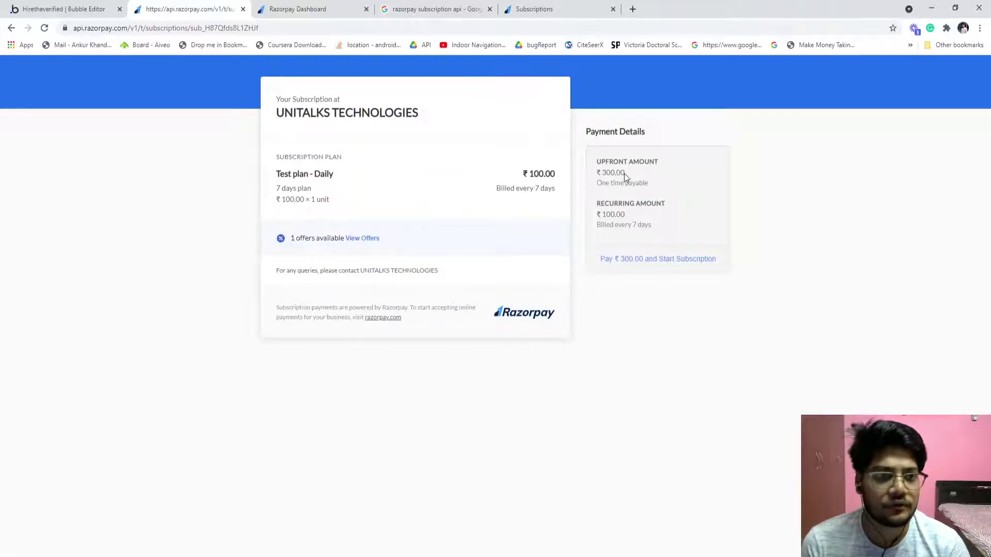
pyautogui.moveTo(601, 173); pyautogui.dragTo(659, 162)
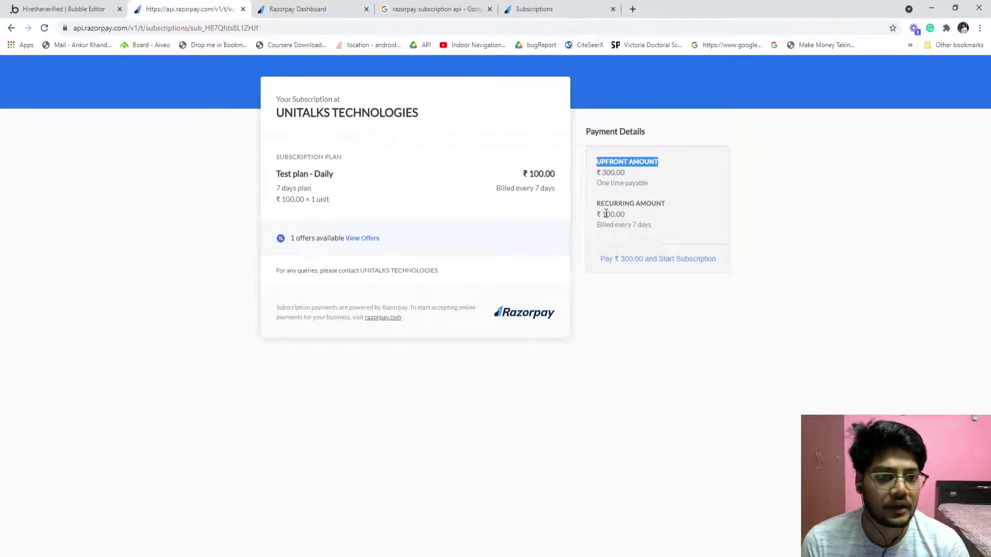
pyautogui.moveTo(605, 213); pyautogui.dragTo(627, 248)
# Proceed to pay ₹300 and start the subscription, choosing UPI with ICICI Bank as the payment method
pyautogui.click(629, 259)
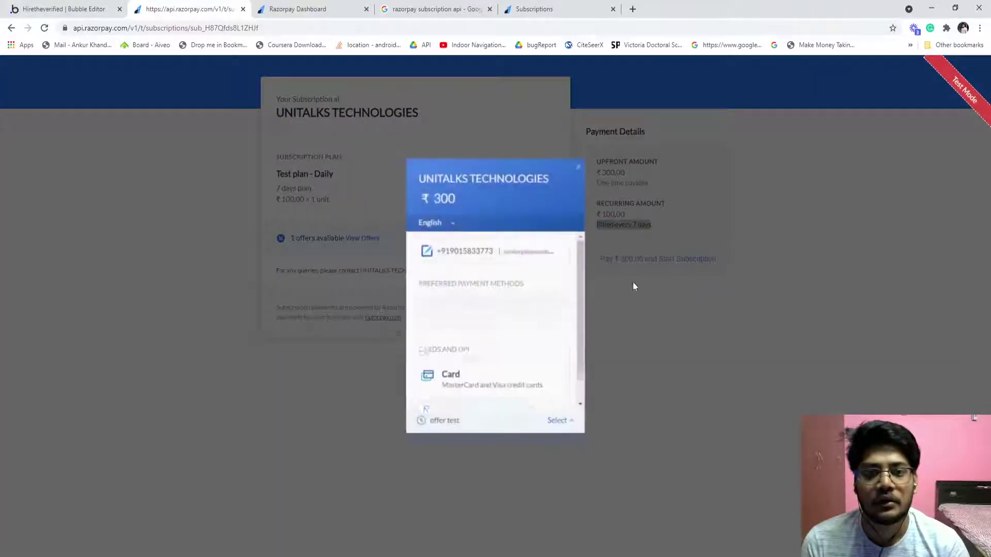
pyautogui.click(483, 366)
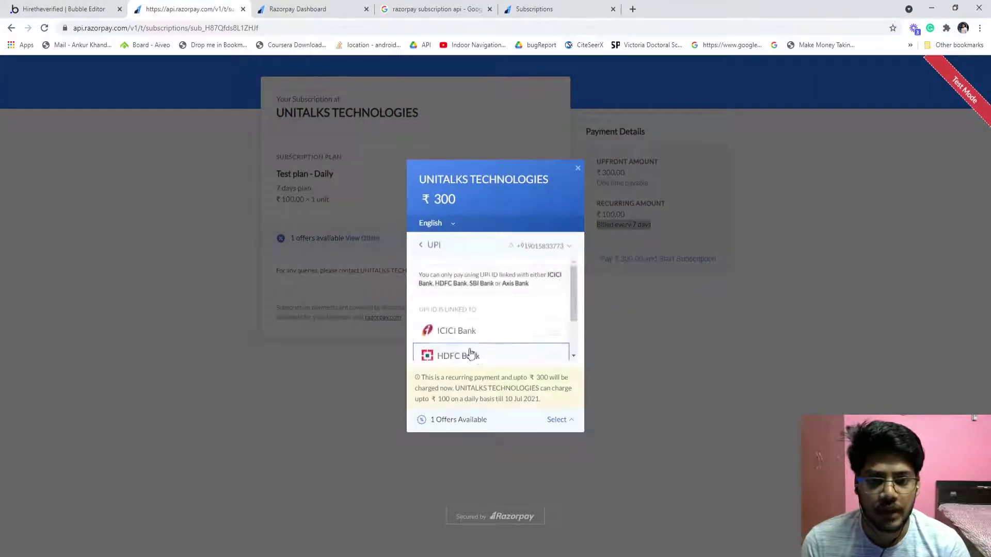
pyautogui.click(473, 333)
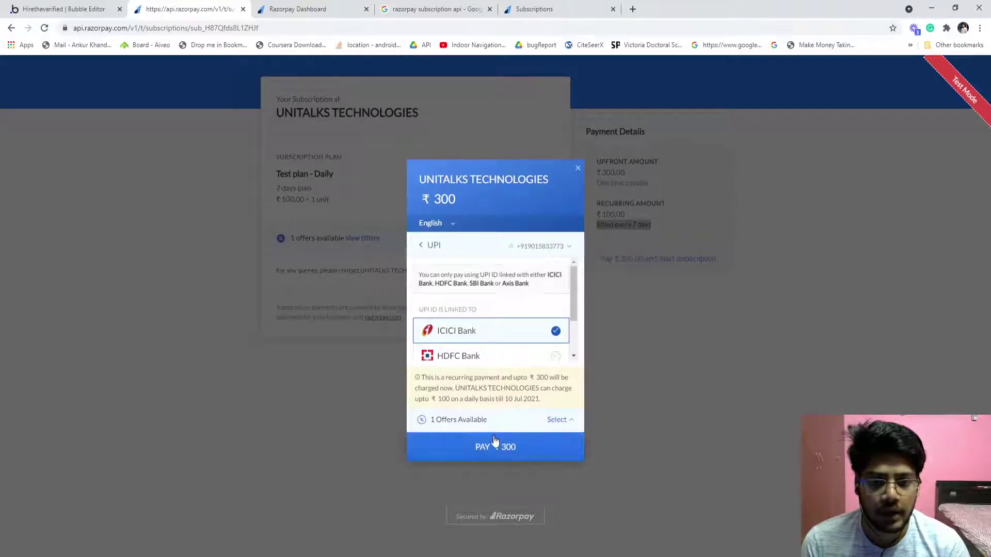
pyautogui.click(495, 447)
# Enter the test UPI ID success@razorpay and submit the ₹300 payment
pyautogui.click(496, 343)
pyautogui.click(485, 343)
pyautogui.write('su')
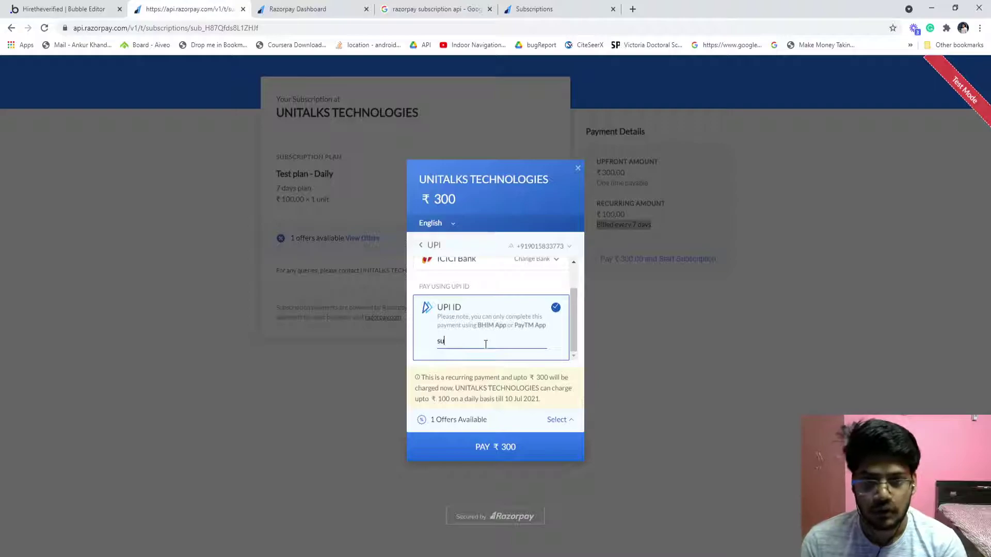
pyautogui.write('ccess@f')
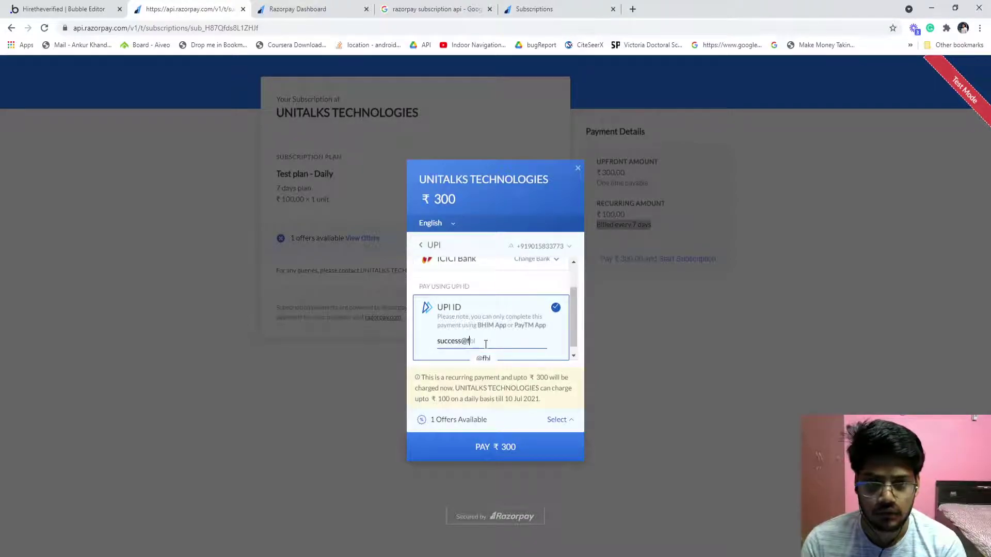
pyautogui.press('BackSpace')
pyautogui.write('razorpay')
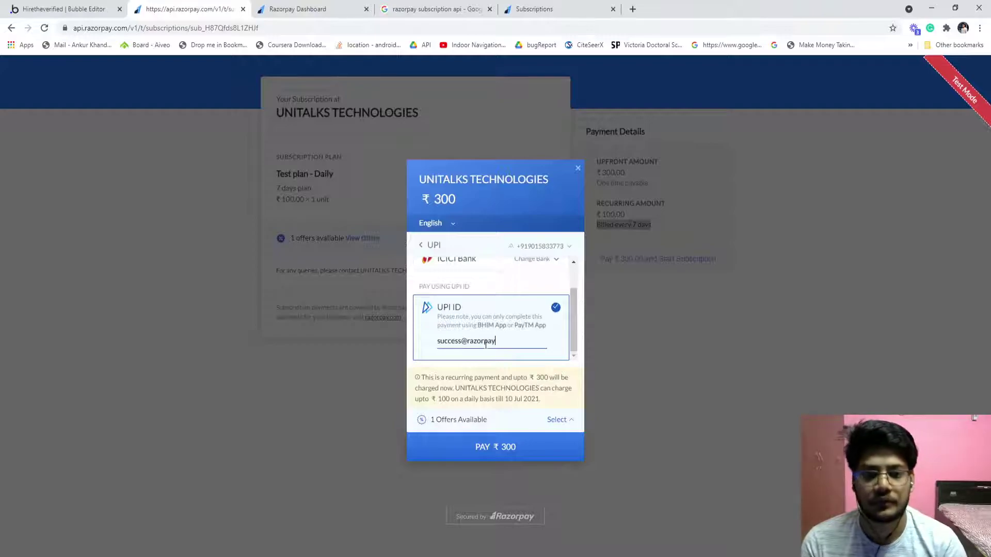
pyautogui.click(507, 447)
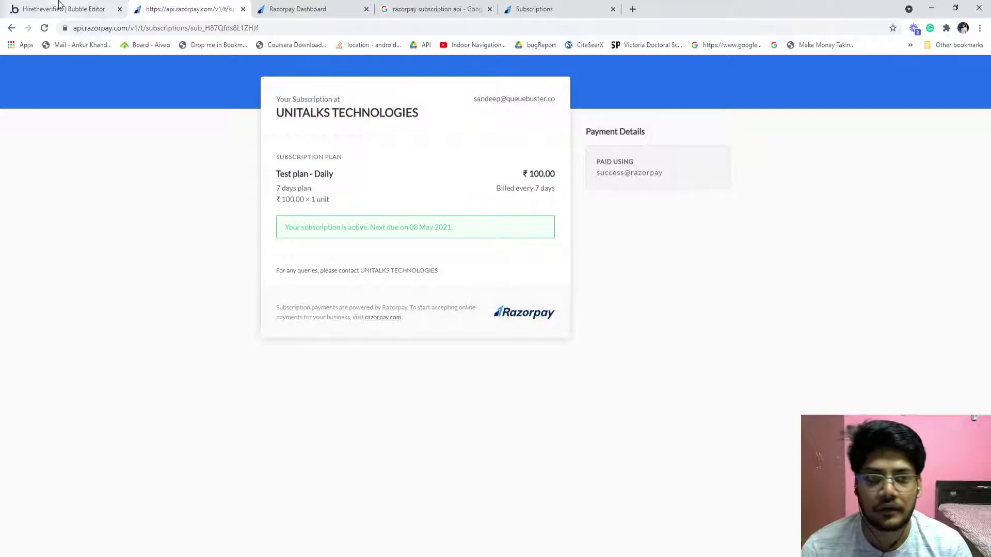
# Return to the Bubble editor, open the backend workflows and examine the settings of the razorpaysubs endpoint
pyautogui.click(58, 5)
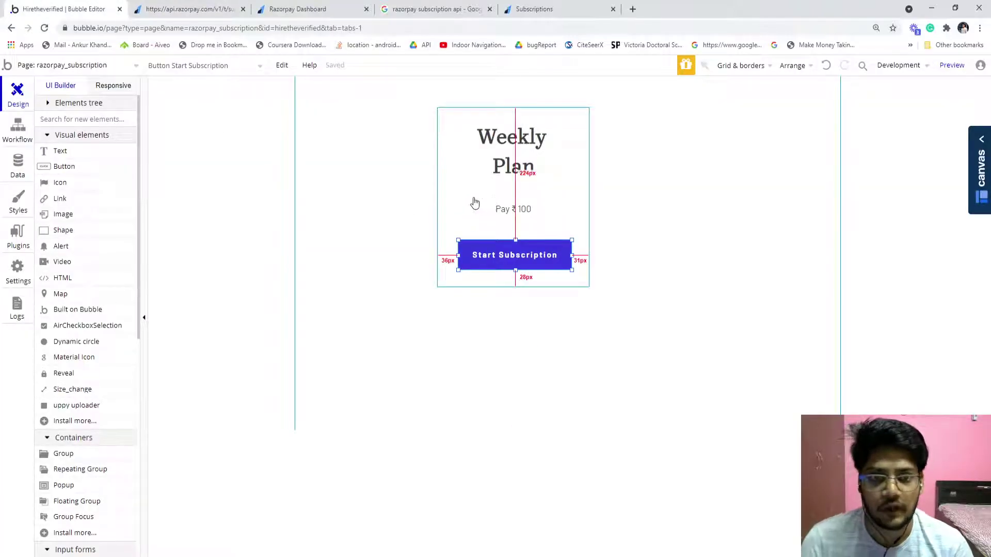
pyautogui.click(475, 202)
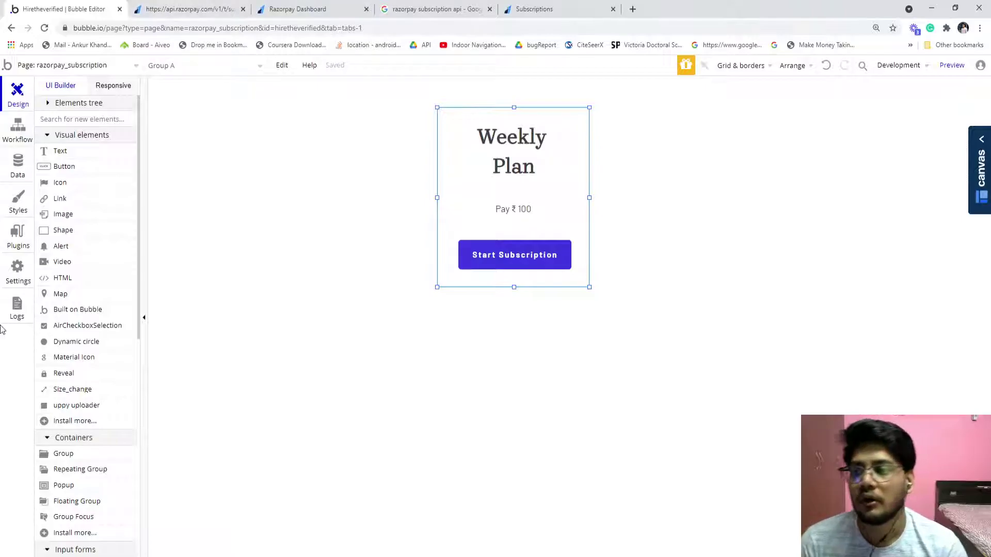
pyautogui.click(86, 65)
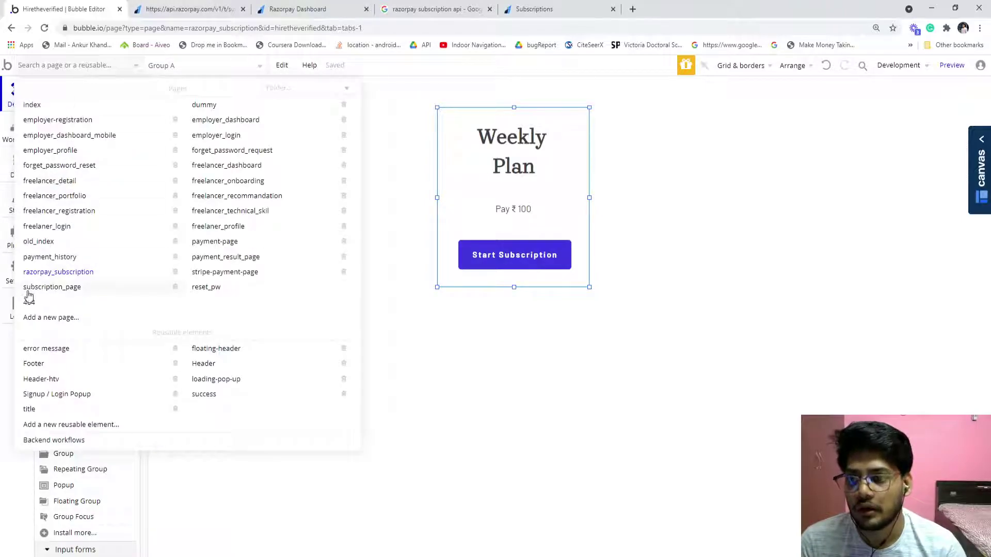
pyautogui.click(52, 440)
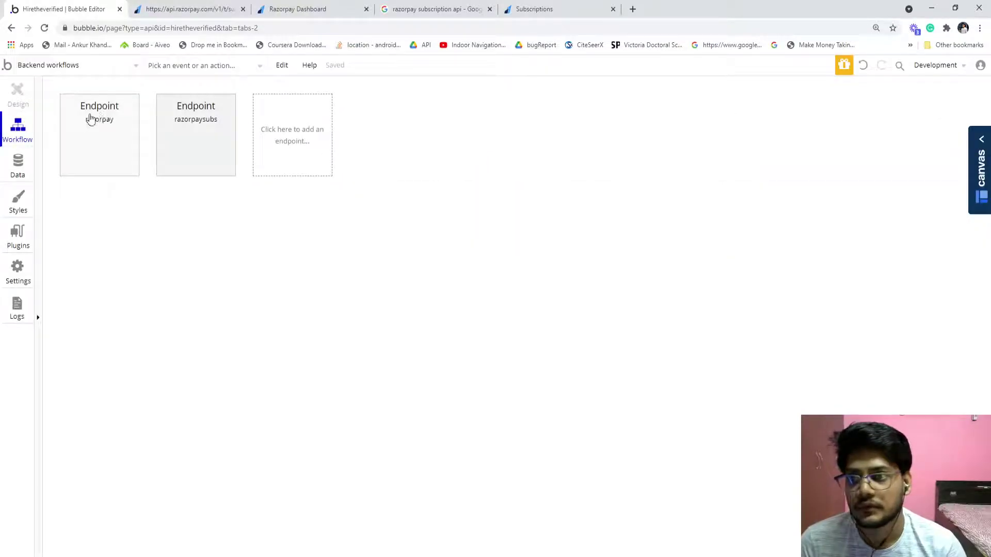
pyautogui.click(210, 135)
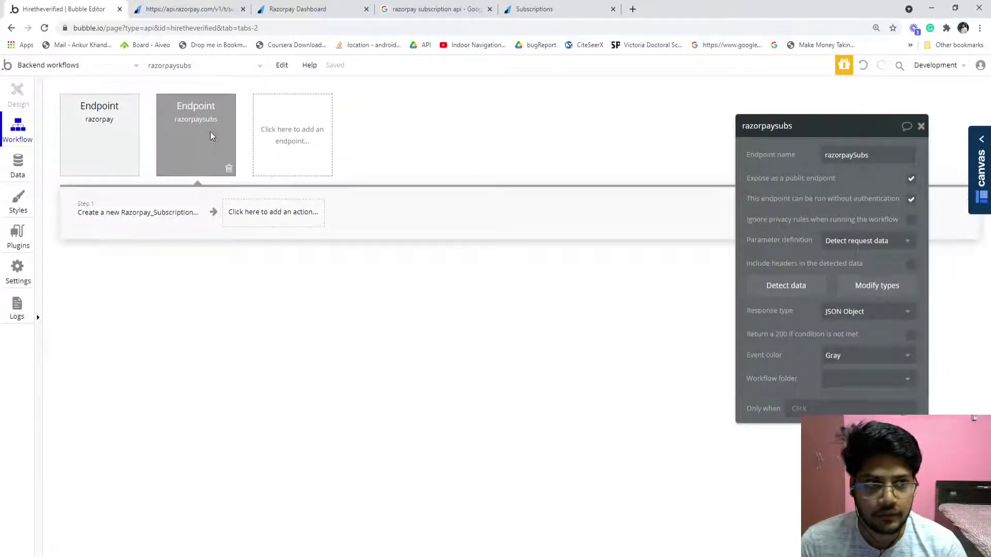
# Add a new API endpoint named Razorpay Testing that can be run without authentication
pyautogui.click(273, 144)
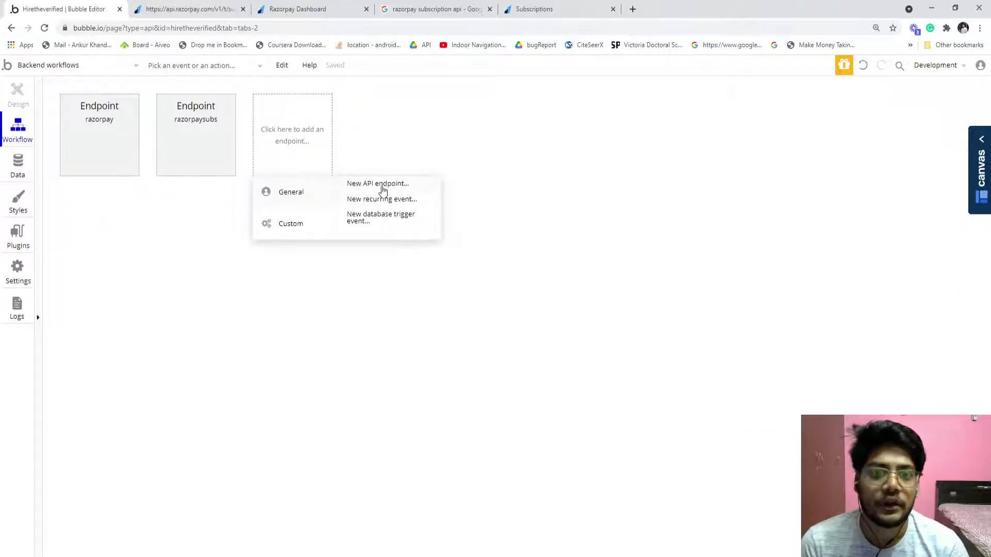
pyautogui.click(381, 186)
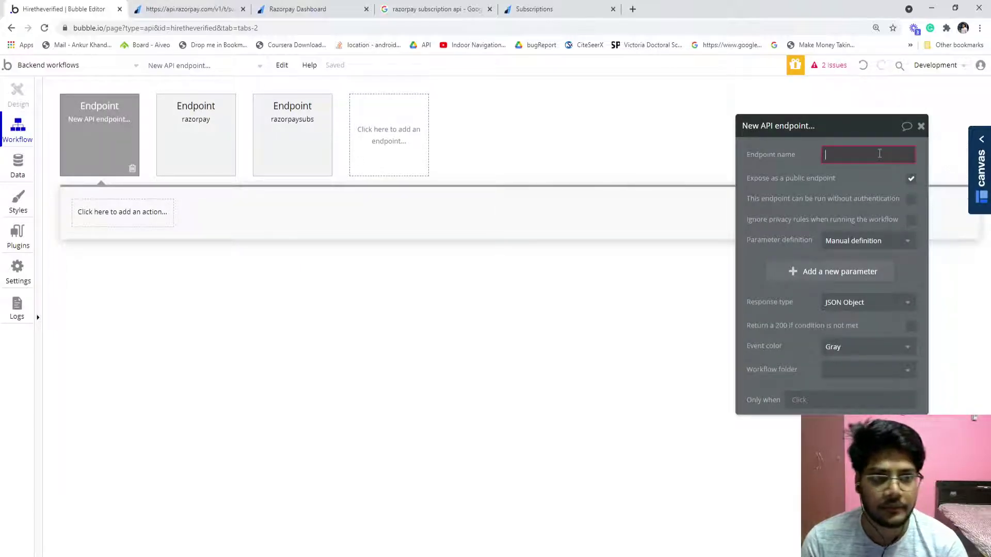
pyautogui.click(879, 153)
pyautogui.write('R')
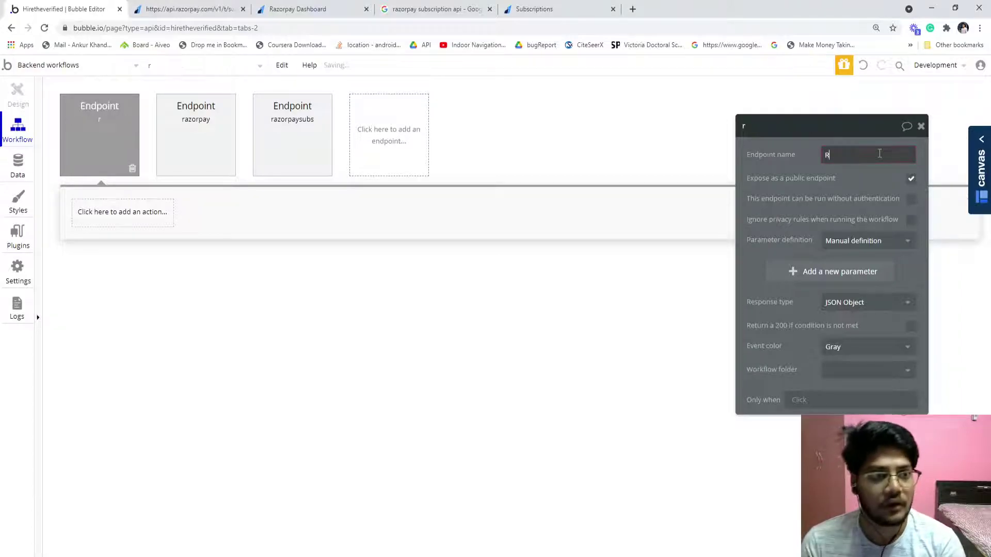
pyautogui.write('azorpay Testing')
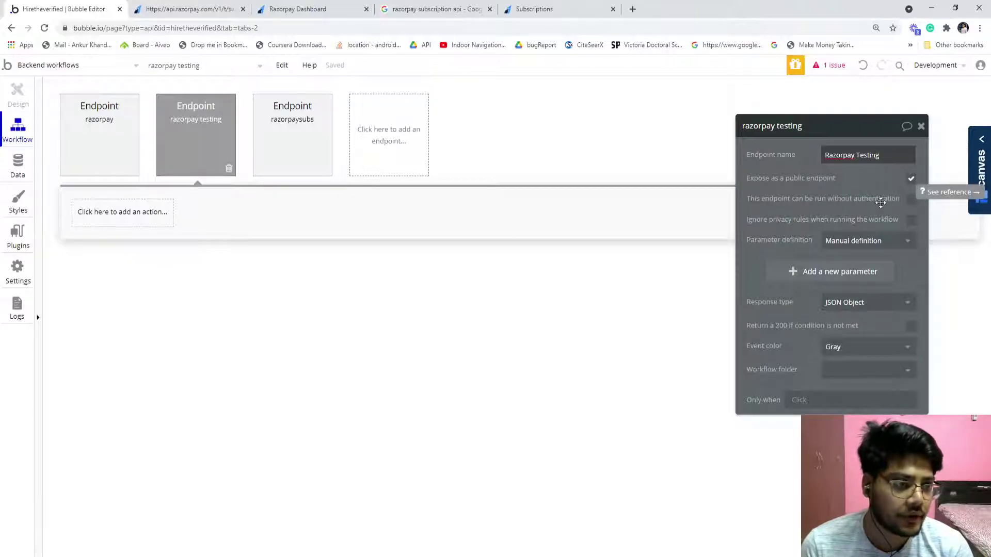
pyautogui.click(911, 199)
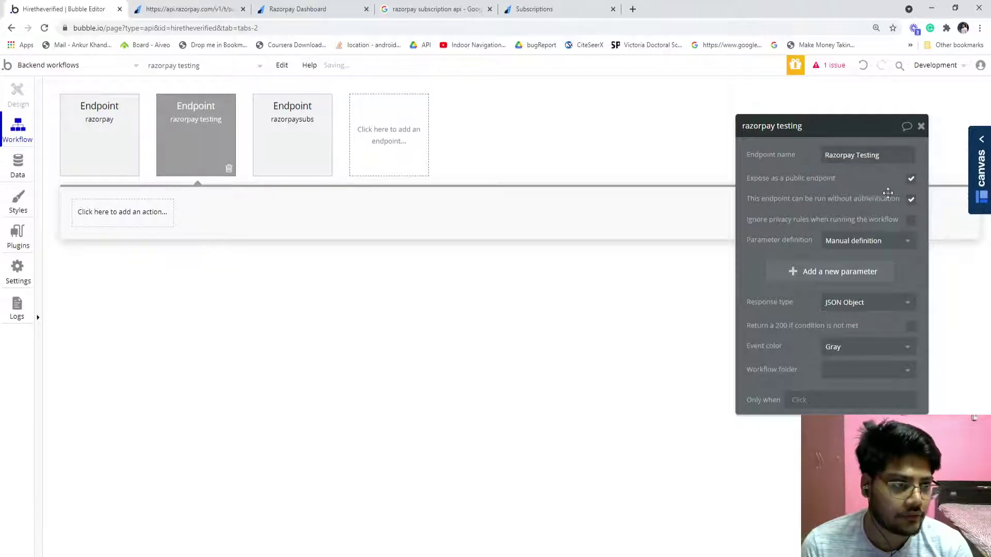
# Set the endpoint's parameter definition to Detect request data, then start data detection and copy the request URL
pyautogui.click(877, 243)
pyautogui.click(858, 274)
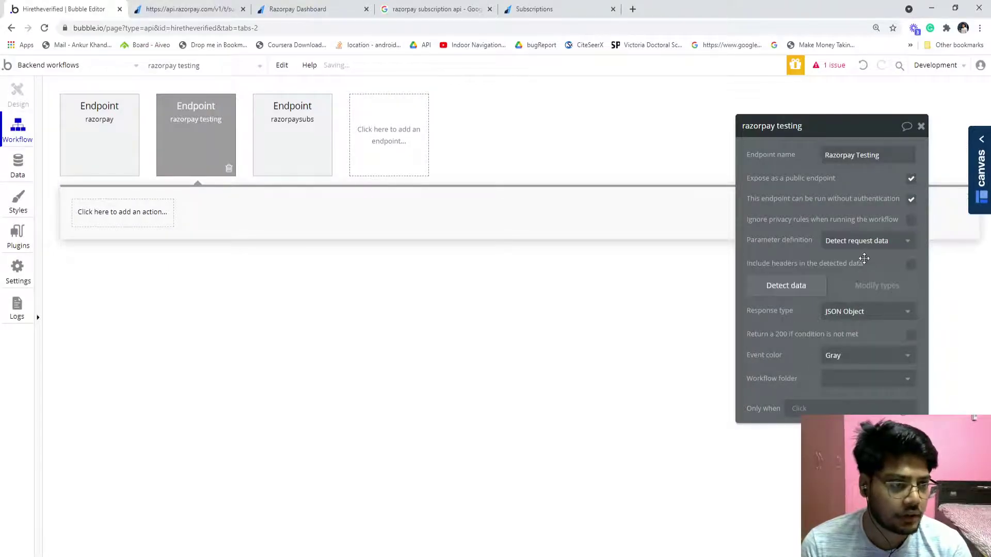
pyautogui.click(794, 290)
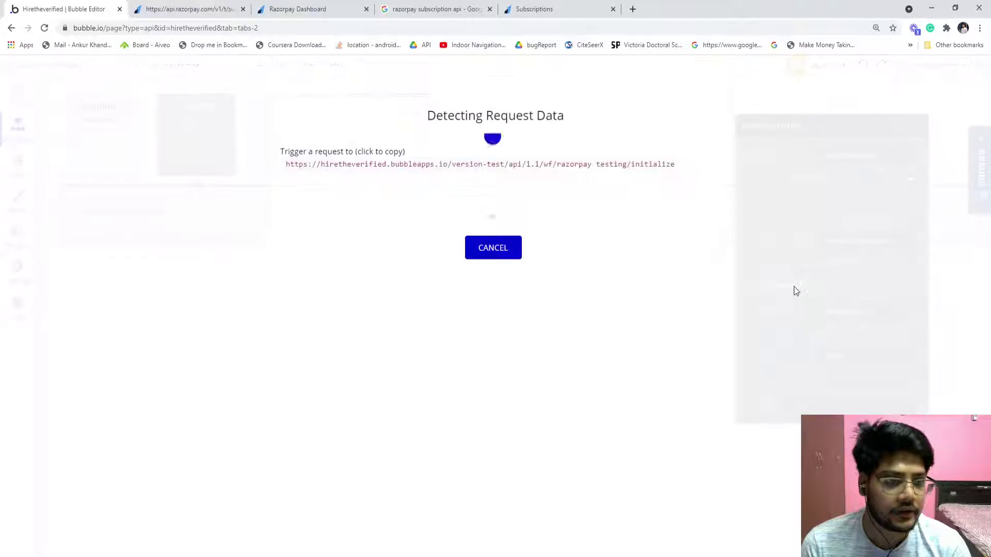
pyautogui.click(333, 168)
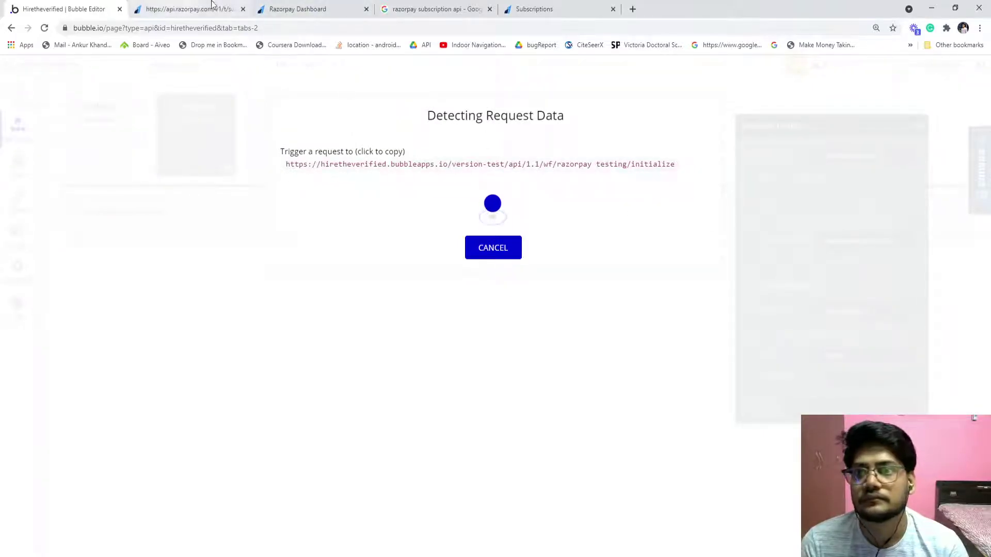
# Switch to the Razorpay Dashboard, leave the promotion type page and open the account's webhook settings
pyautogui.click(298, 8)
pyautogui.click(161, 6)
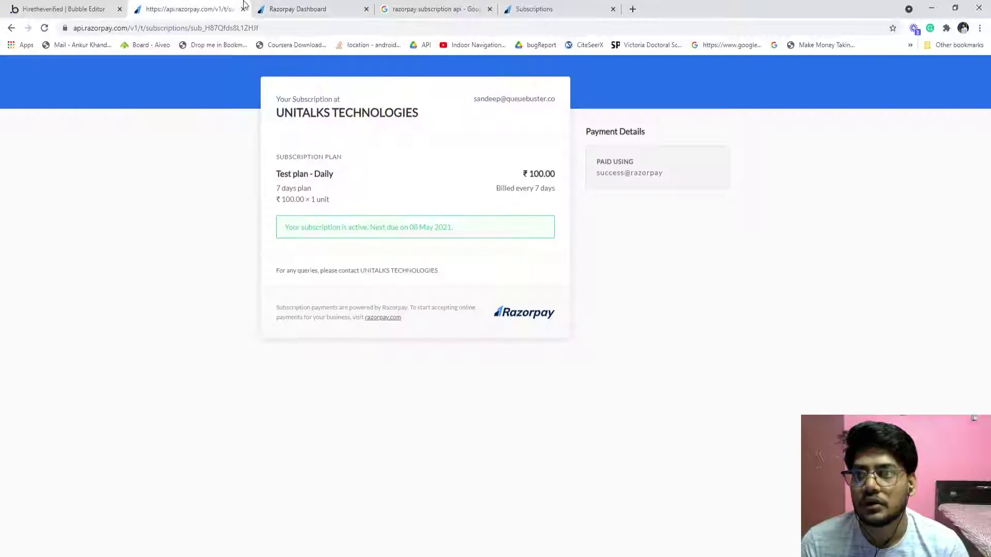
pyautogui.hotkey('ctrl', 'Tab')
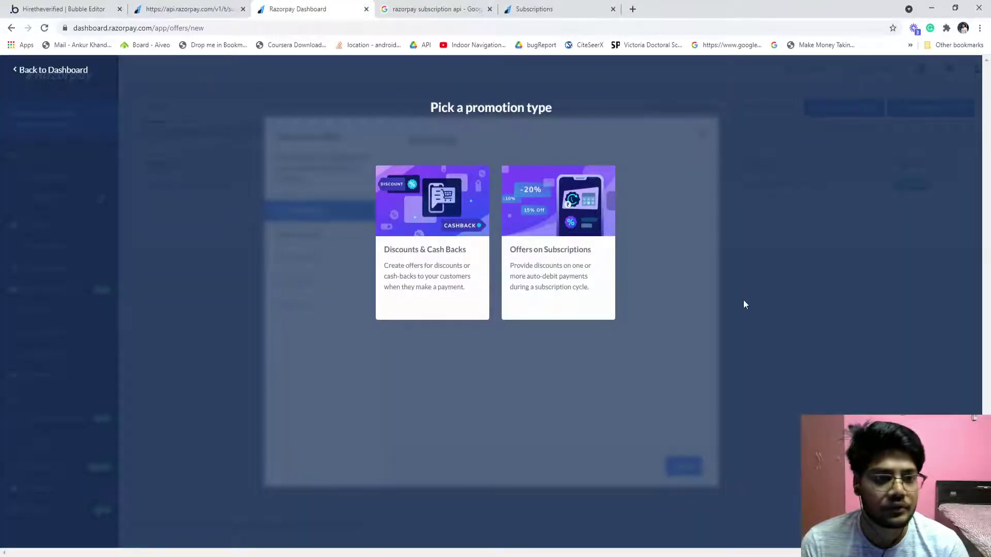
pyautogui.click(51, 70)
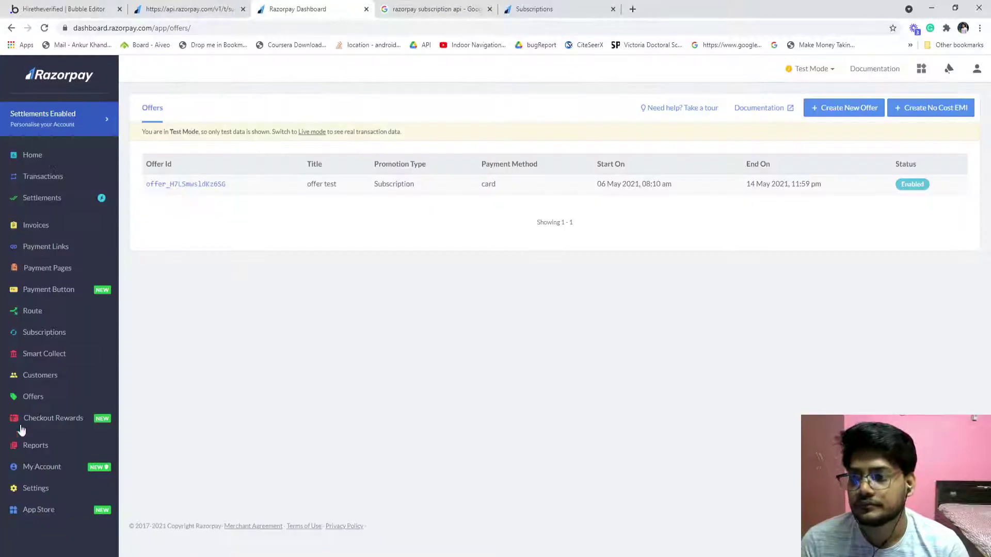
pyautogui.click(39, 489)
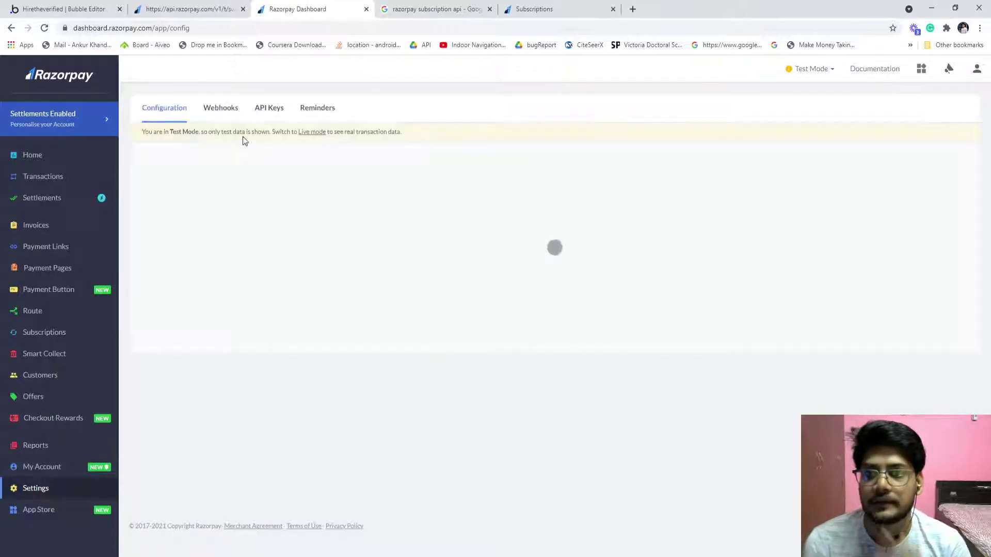
pyautogui.click(222, 110)
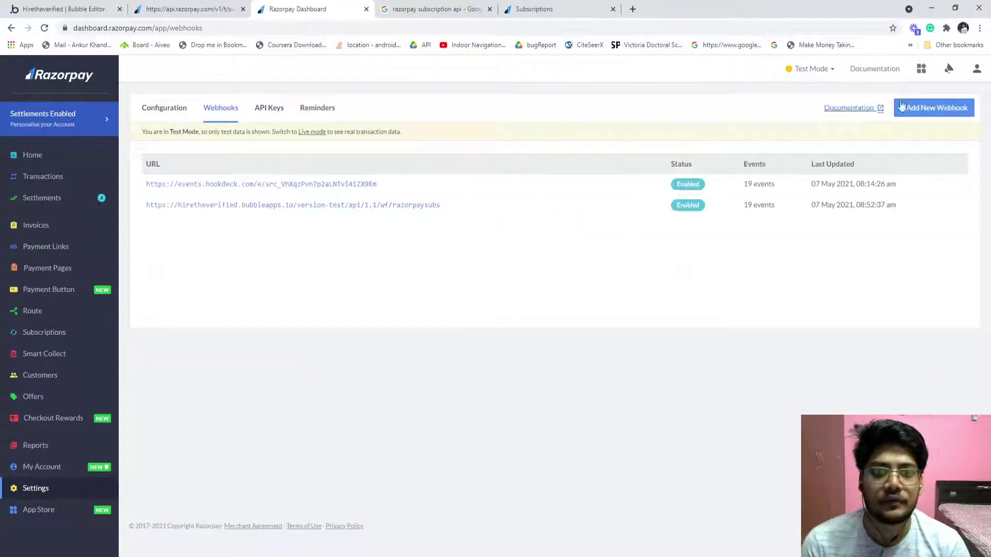
# Start a new webhook and set its URL to the copied Bubble request URL of the Razorpay Testing endpoint
pyautogui.click(929, 108)
pyautogui.hotkey('ctrl', 'v')
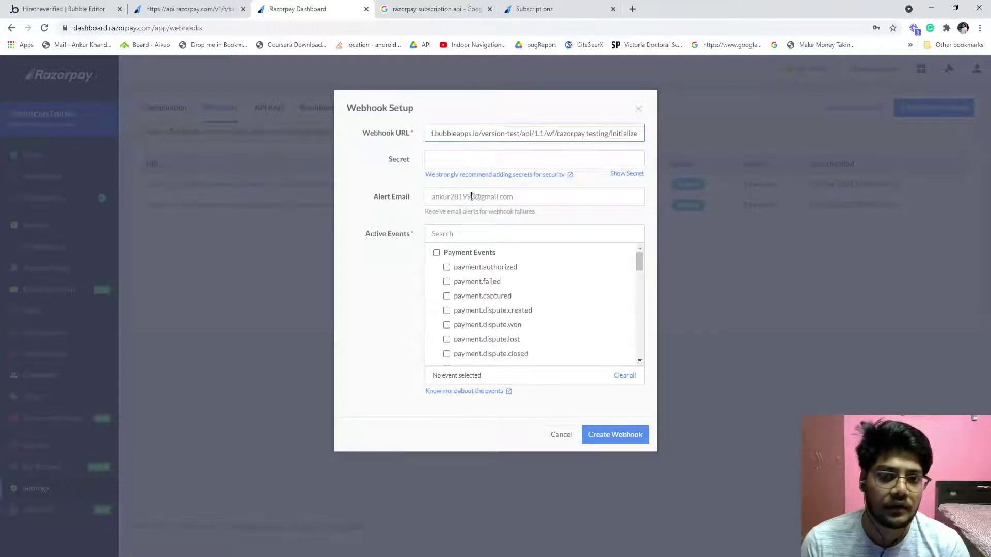
# Look through the webhook's available active events, from the payment events to the subscription and payment link events
pyautogui.scroll(-1, 471, 299)
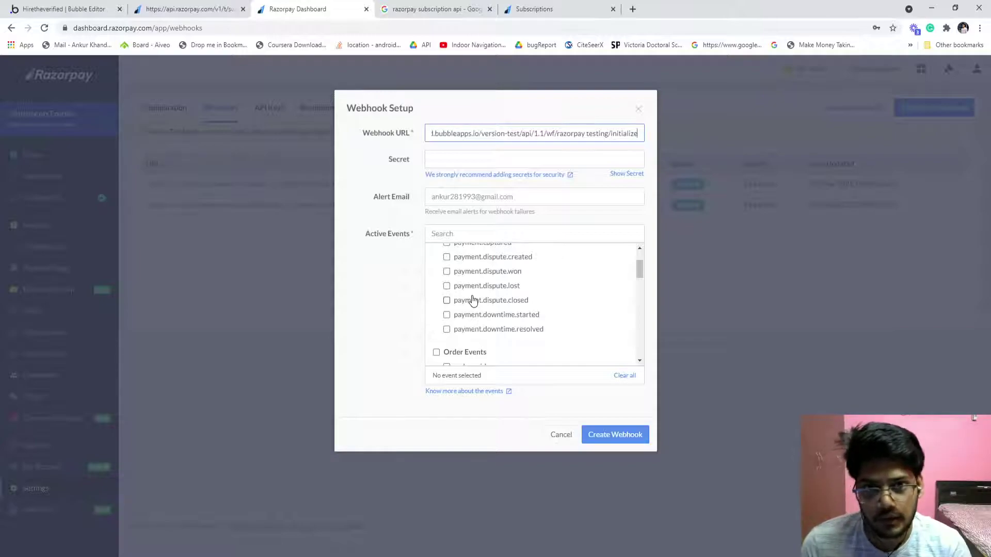
pyautogui.scroll(-2, 471, 301)
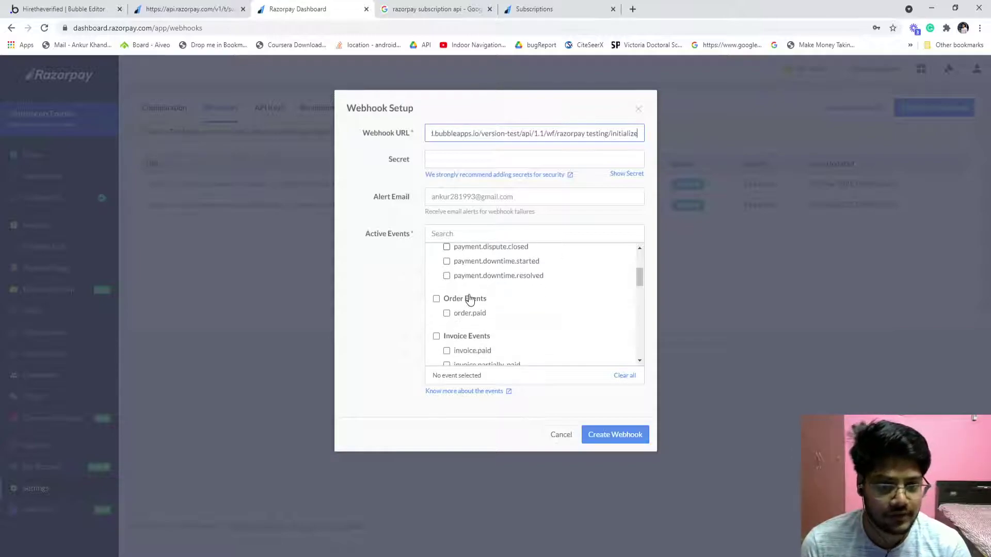
pyautogui.scroll(-1, 469, 299)
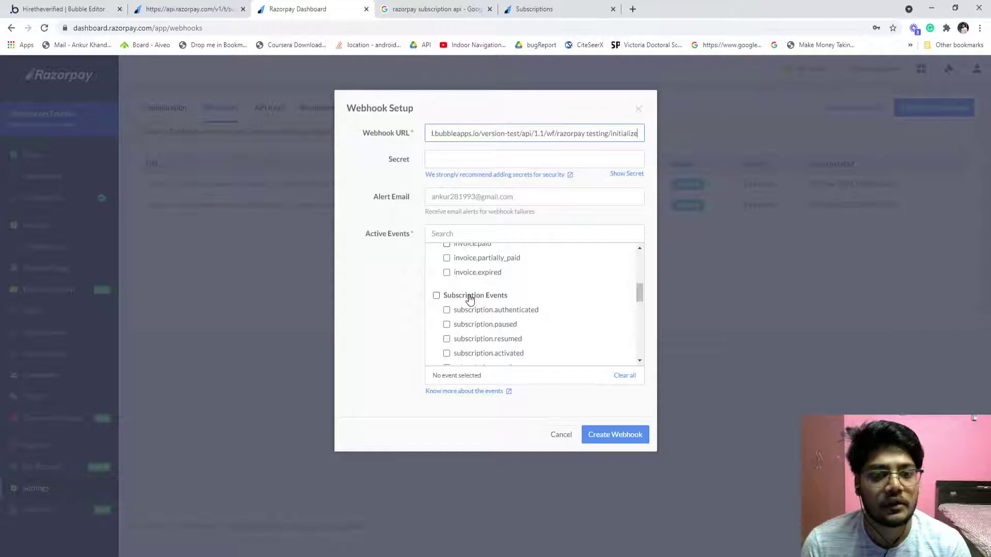
pyautogui.scroll(-6, 469, 300)
pyautogui.scroll(-2, 468, 300)
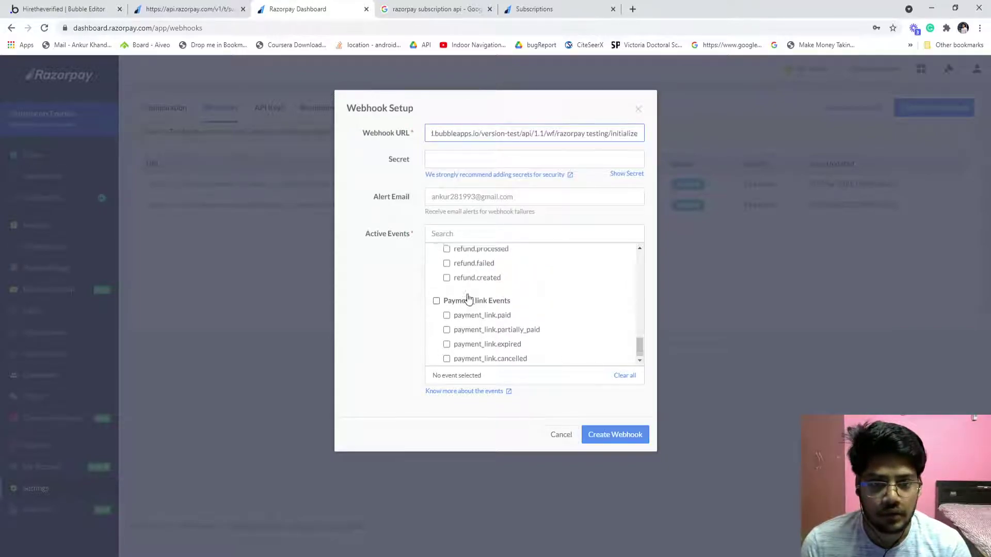
pyautogui.scroll(4, 466, 298)
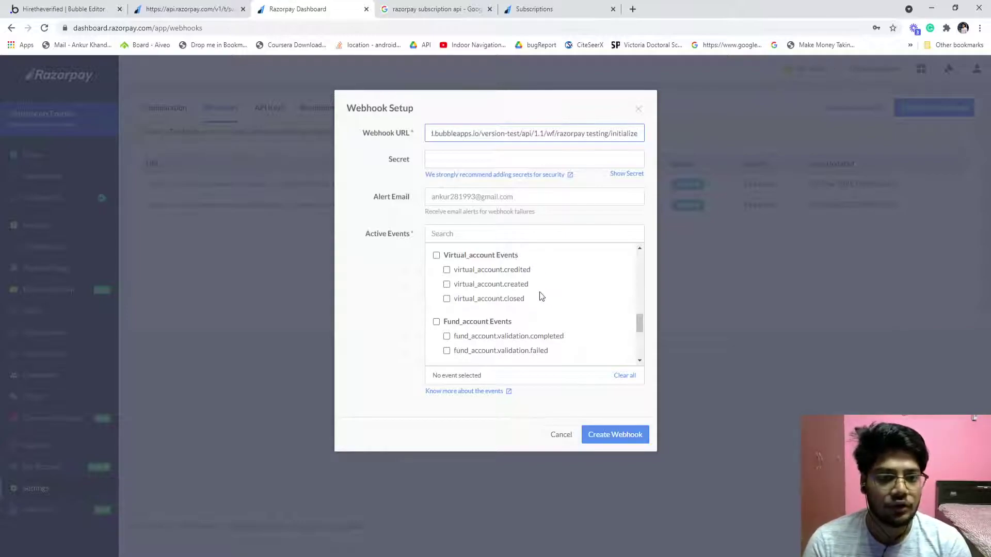
pyautogui.scroll(10, 540, 295)
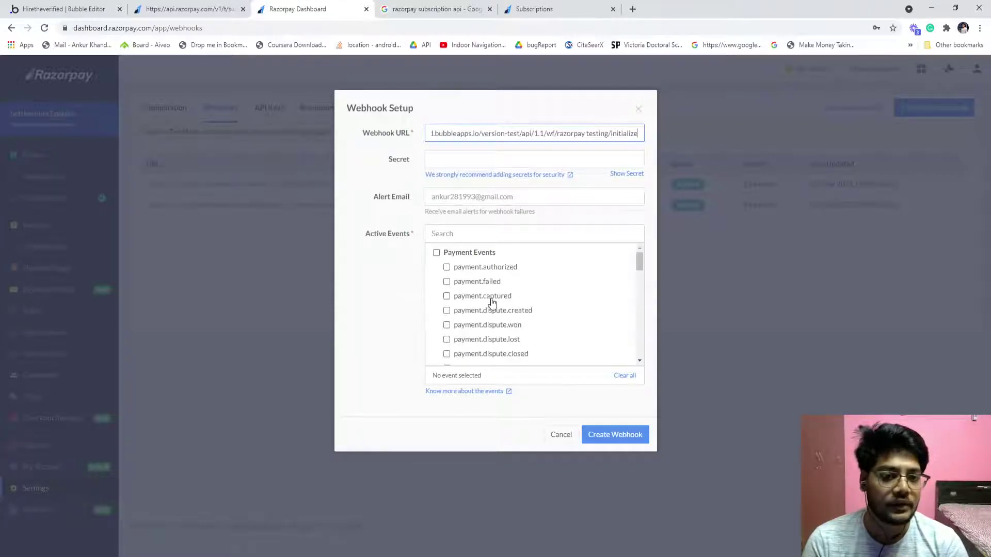
pyautogui.scroll(-2, 492, 302)
pyautogui.scroll(-4, 491, 303)
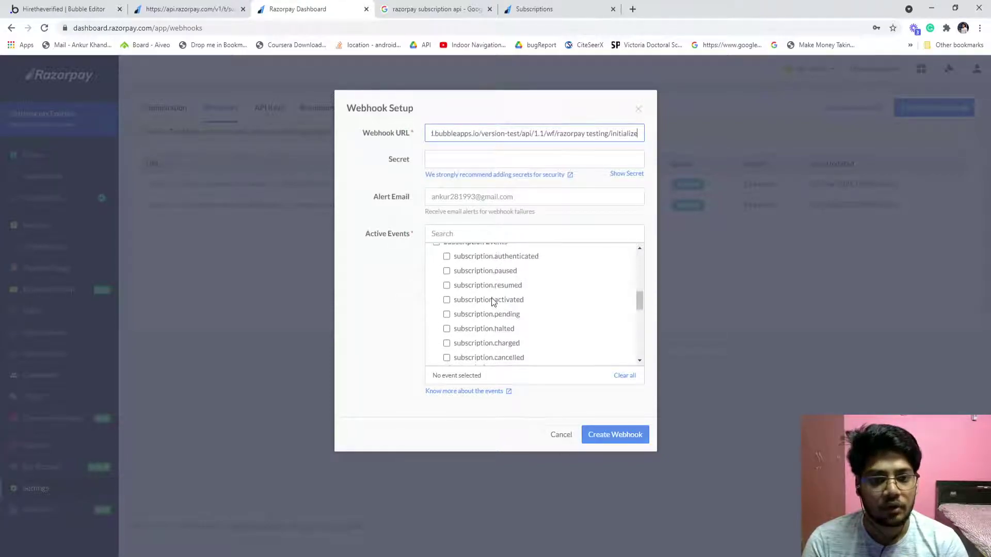
pyautogui.scroll(2, 471, 289)
pyautogui.scroll(-2, 480, 301)
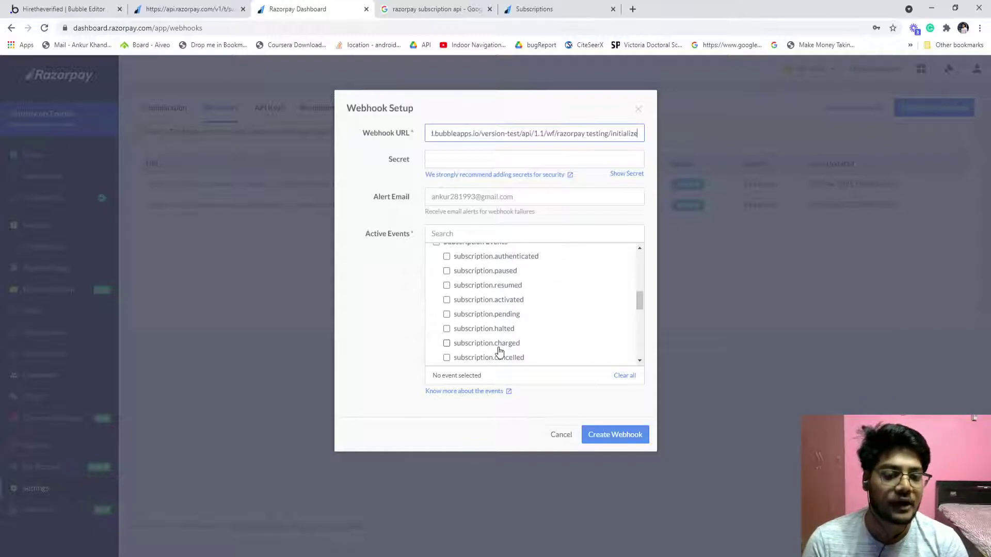
pyautogui.scroll(-1, 505, 345)
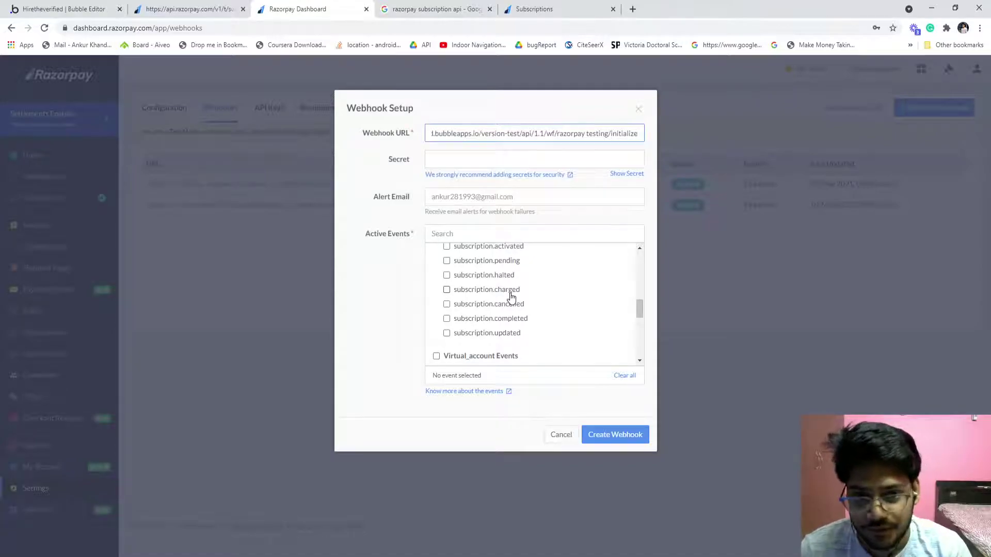
pyautogui.scroll(10, 511, 298)
pyautogui.scroll(-1, 511, 297)
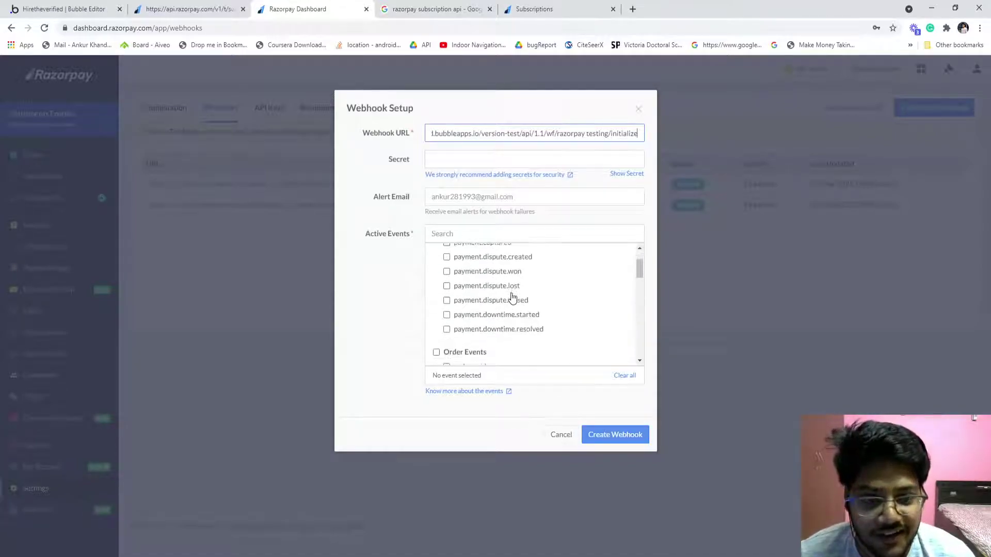
pyautogui.scroll(1, 489, 308)
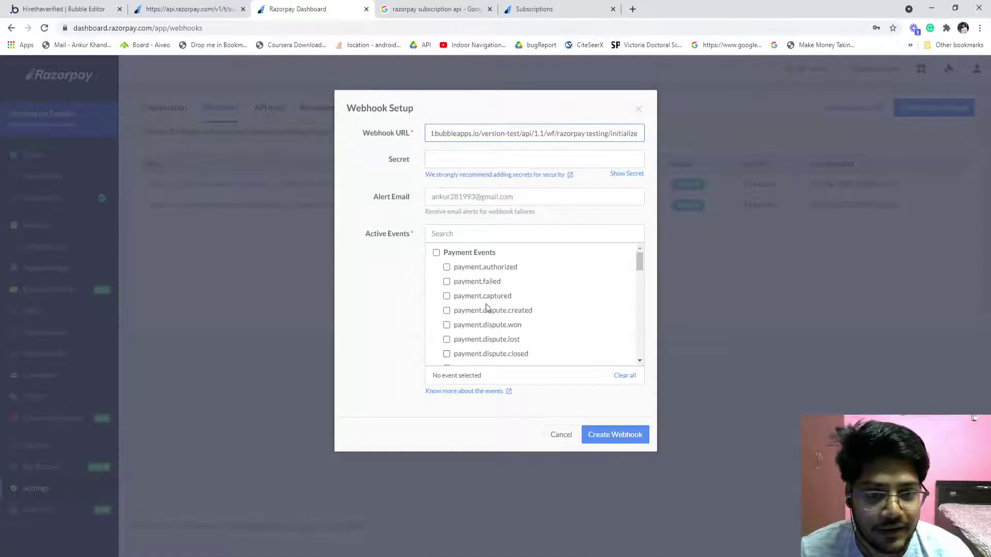
pyautogui.click(448, 297)
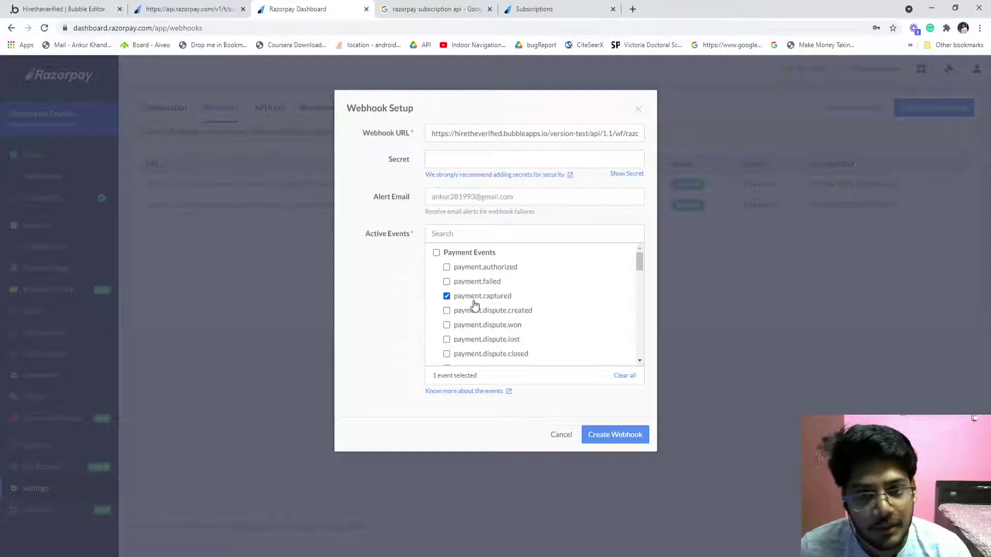
pyautogui.click(471, 301)
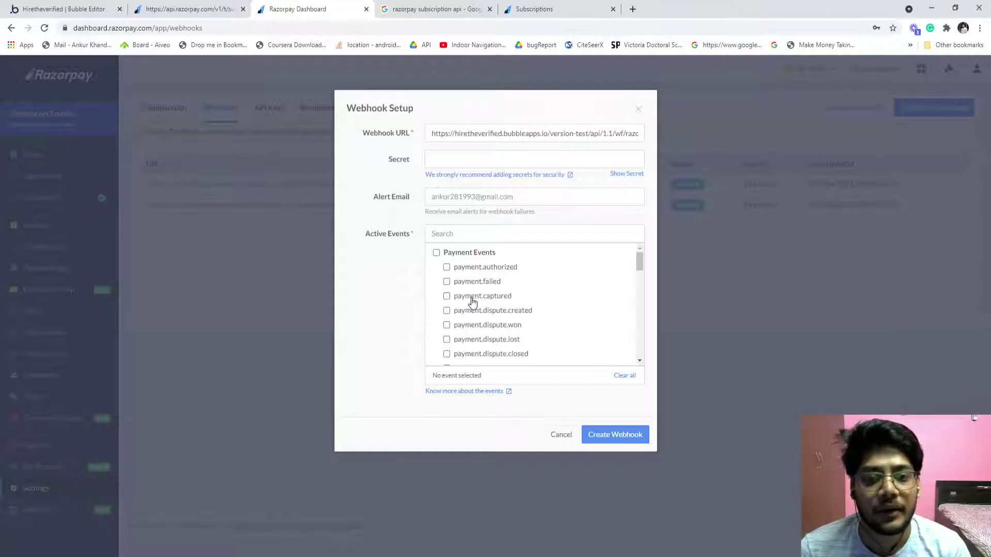
pyautogui.click(436, 254)
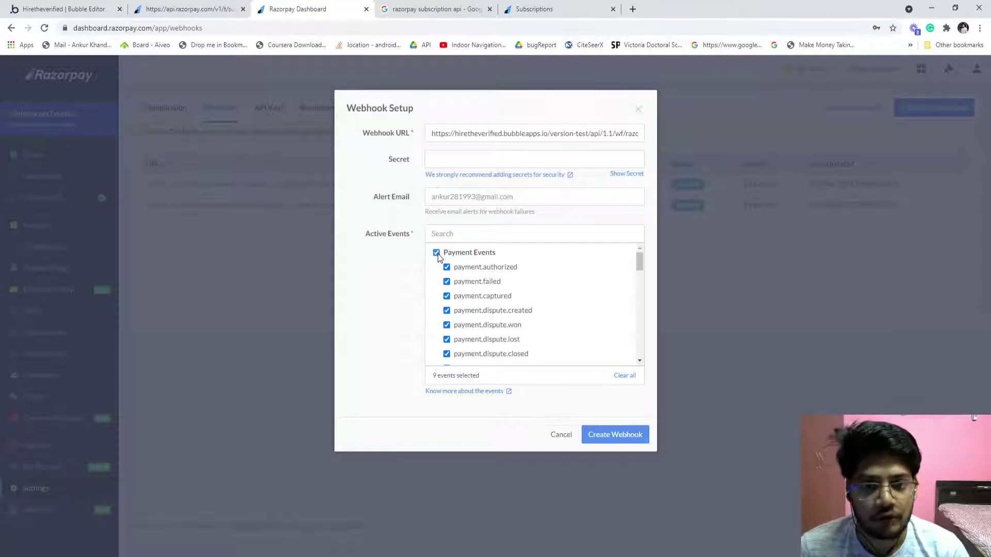
pyautogui.click(436, 253)
# Activate all Payment Events and all Subscription Events for the webhook and create it
pyautogui.scroll(-6, 486, 299)
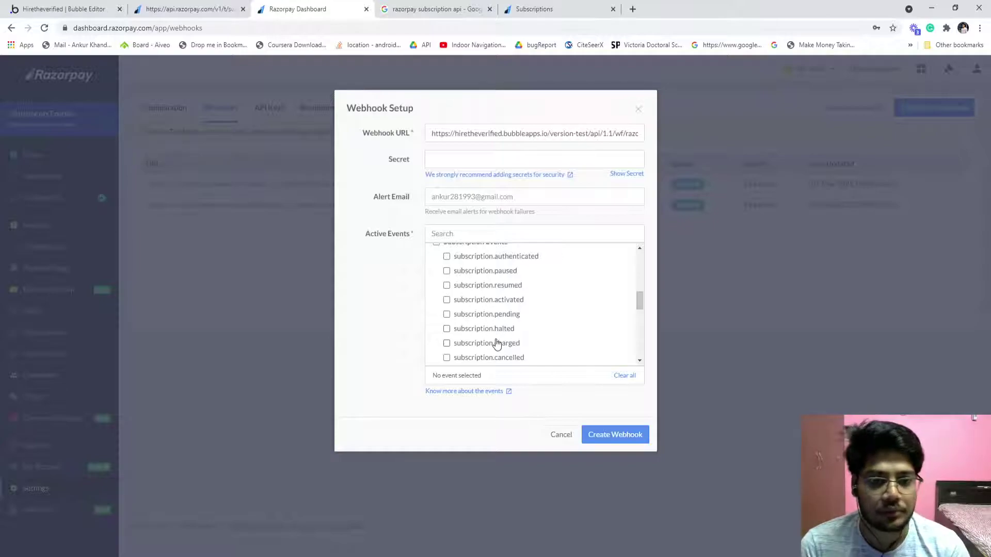
pyautogui.scroll(-2, 494, 343)
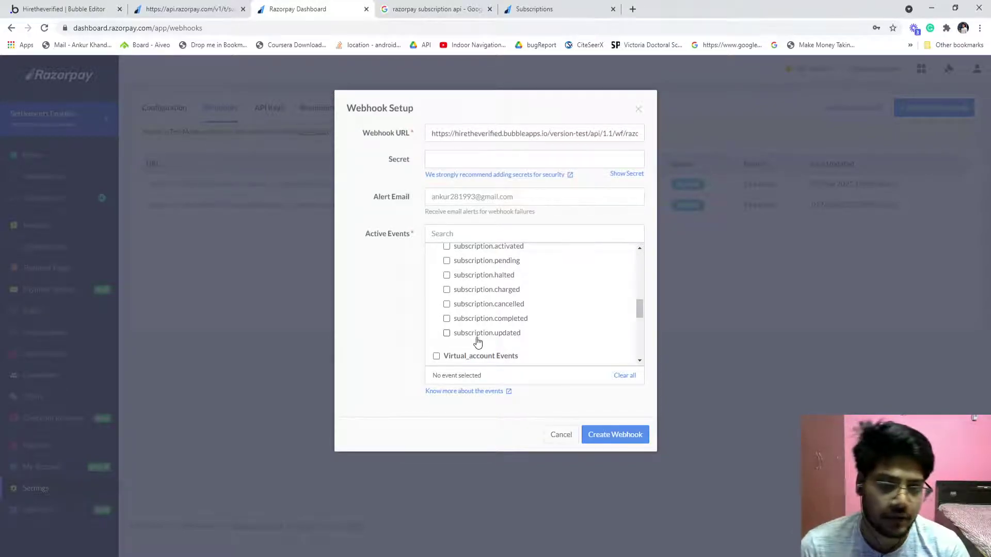
pyautogui.scroll(3, 477, 341)
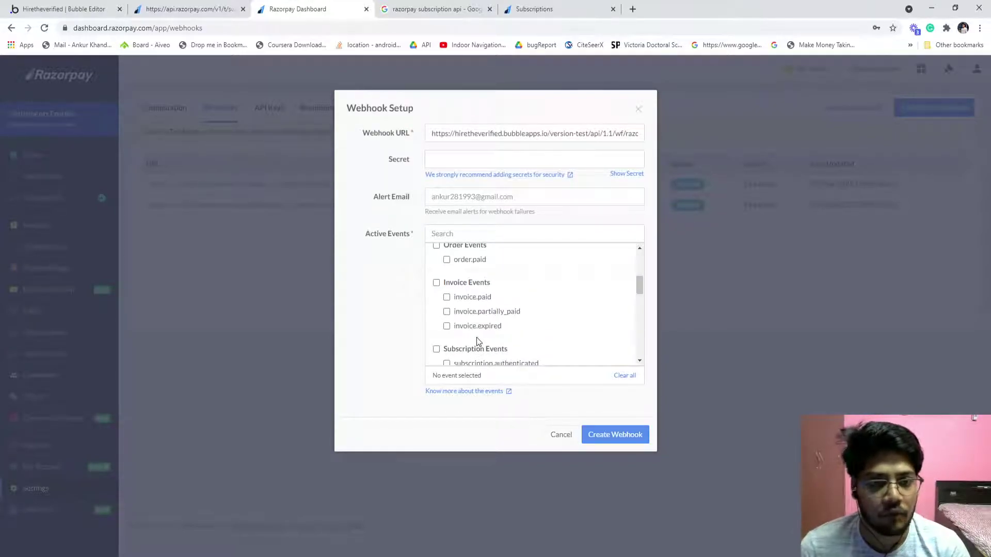
pyautogui.scroll(5, 477, 342)
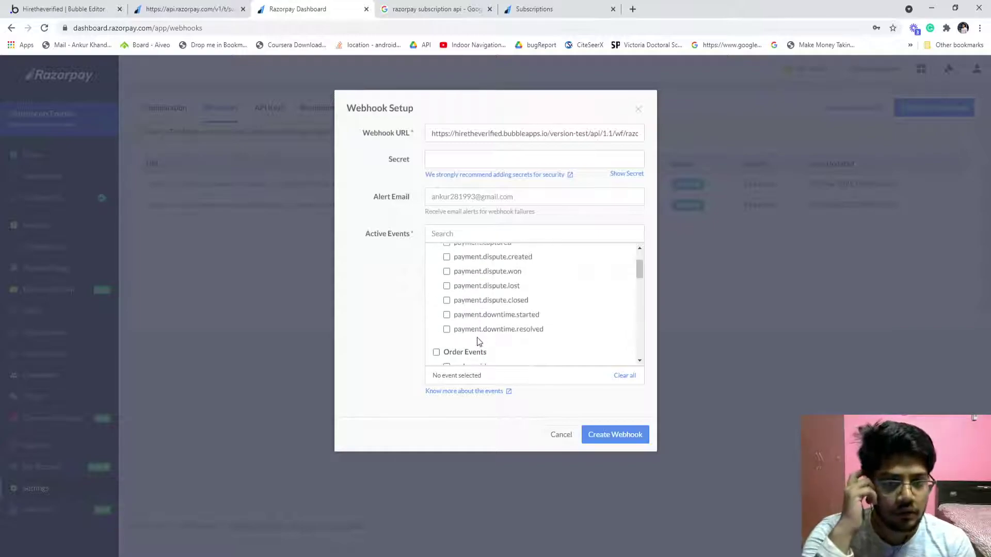
pyautogui.click(436, 253)
pyautogui.scroll(-6, 472, 288)
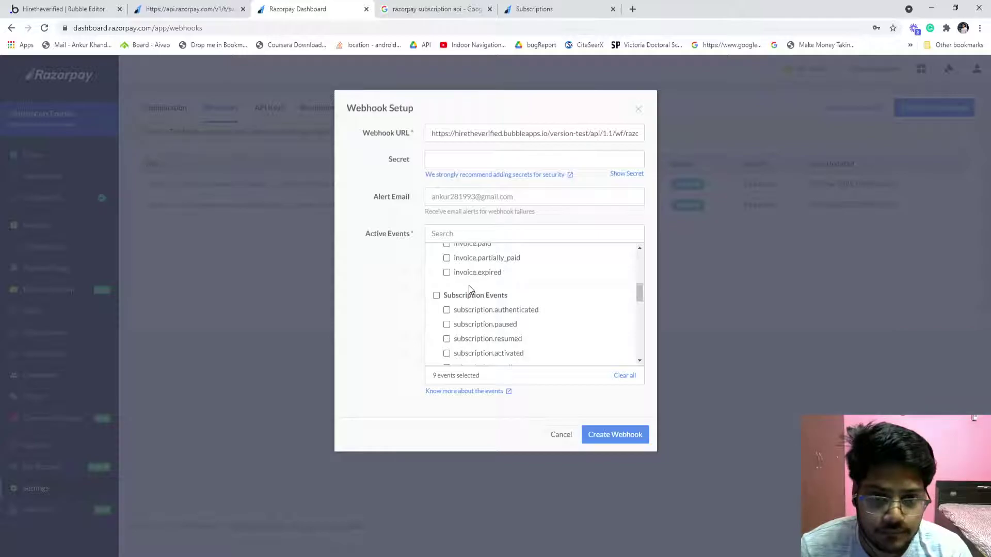
pyautogui.click(436, 295)
pyautogui.click(606, 435)
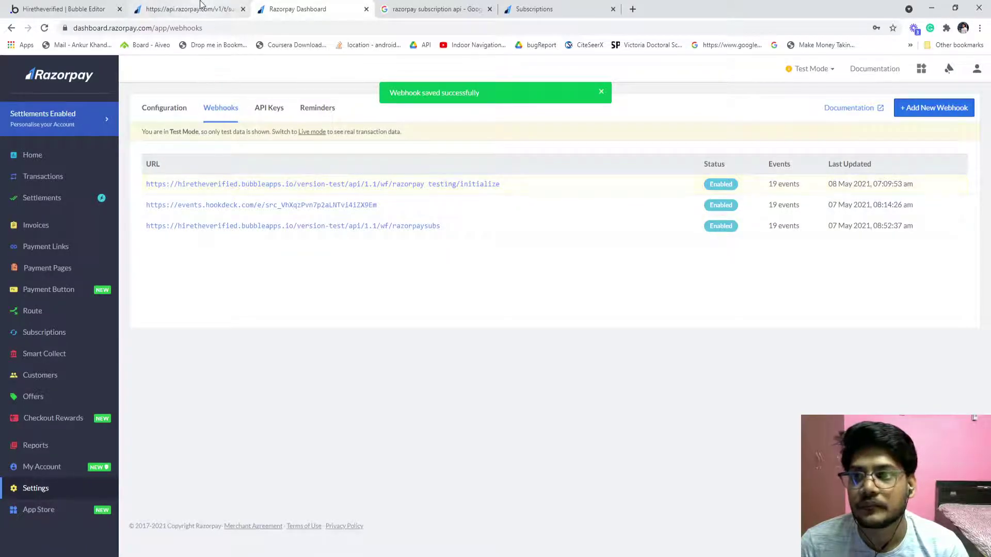
# Open the newest authenticated subscription in the subscriptions list and run a test charge on it, marked as successful
pyautogui.click(39, 333)
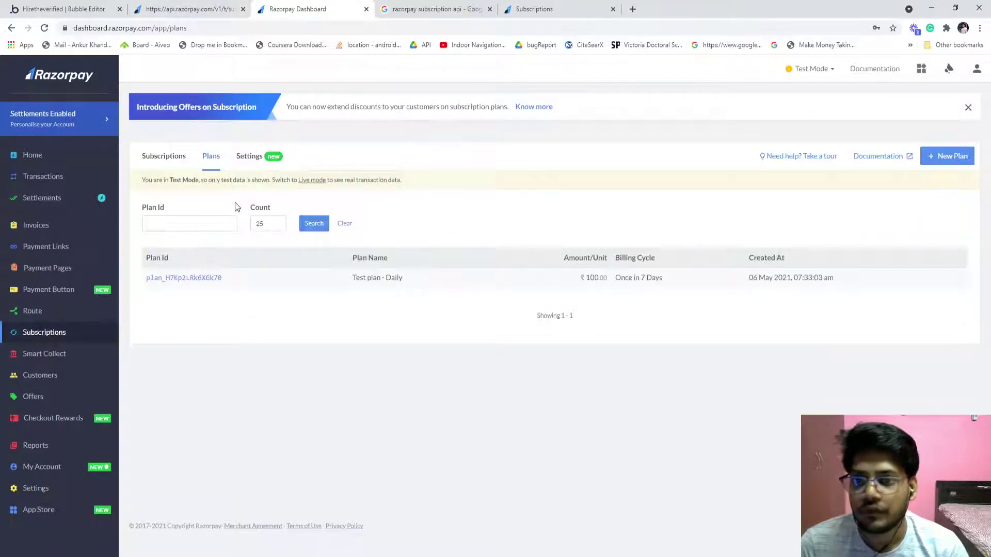
pyautogui.click(204, 287)
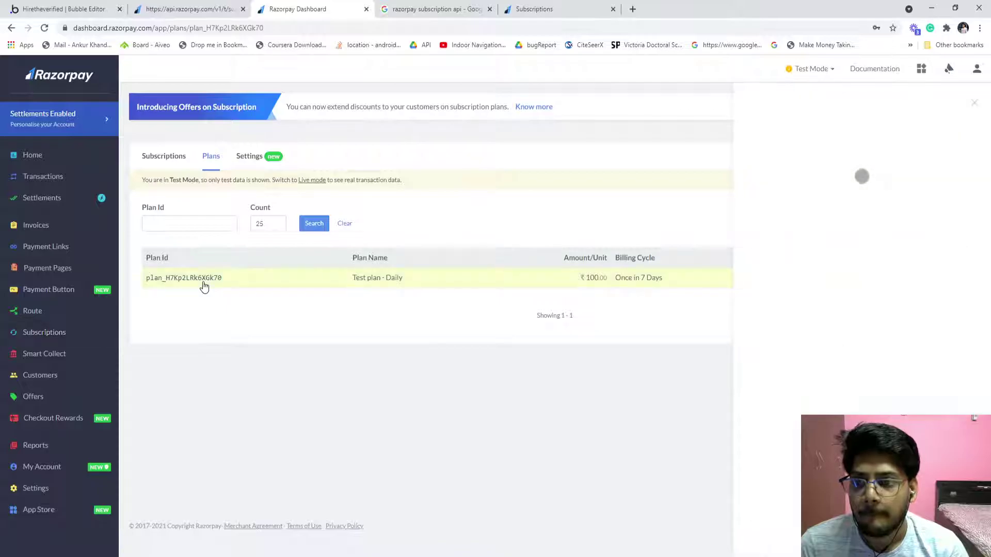
pyautogui.click(165, 158)
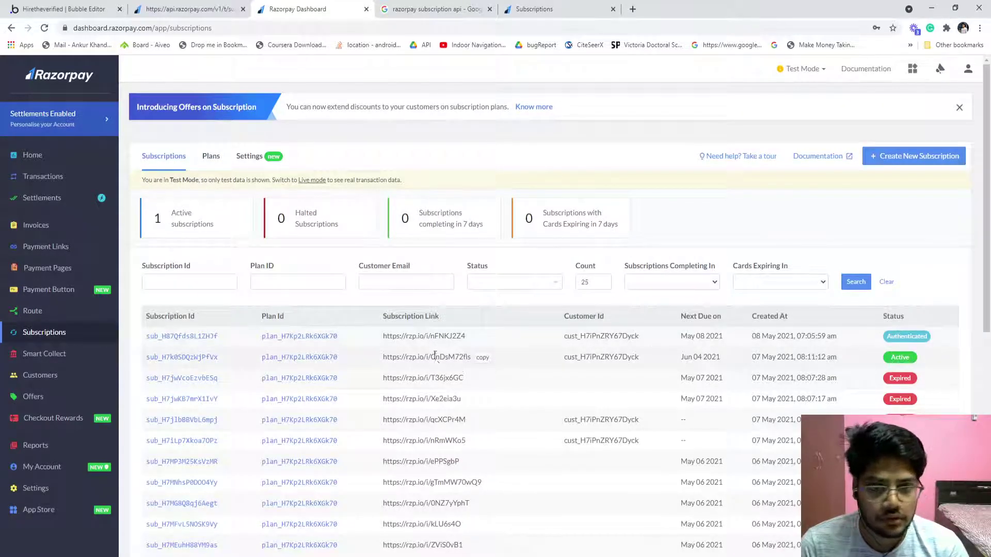
pyautogui.click(189, 338)
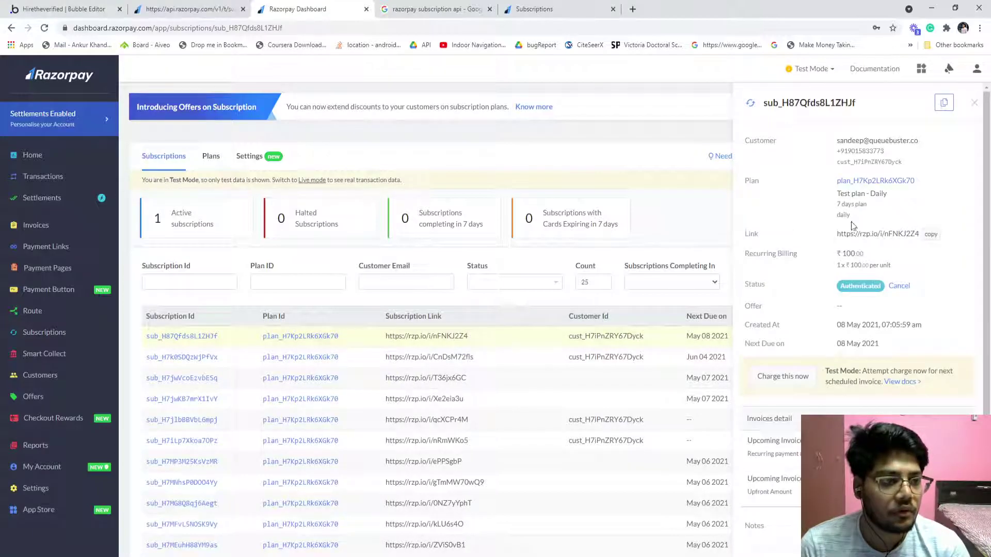
pyautogui.click(782, 376)
pyautogui.click(535, 171)
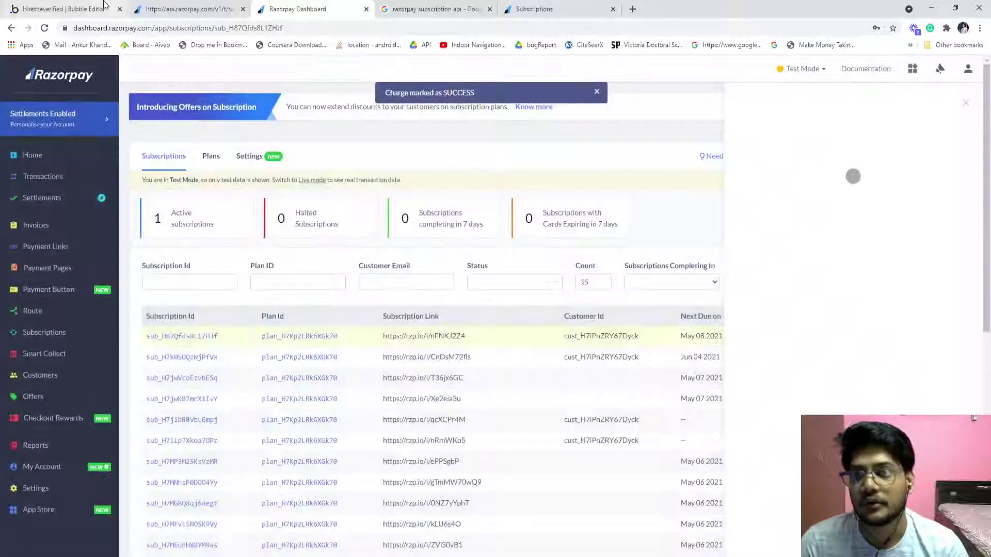
# Check the request data detection in the Bubble editor and the charged subscription's status in the Razorpay Dashboard
pyautogui.click(172, 8)
pyautogui.click(109, 8)
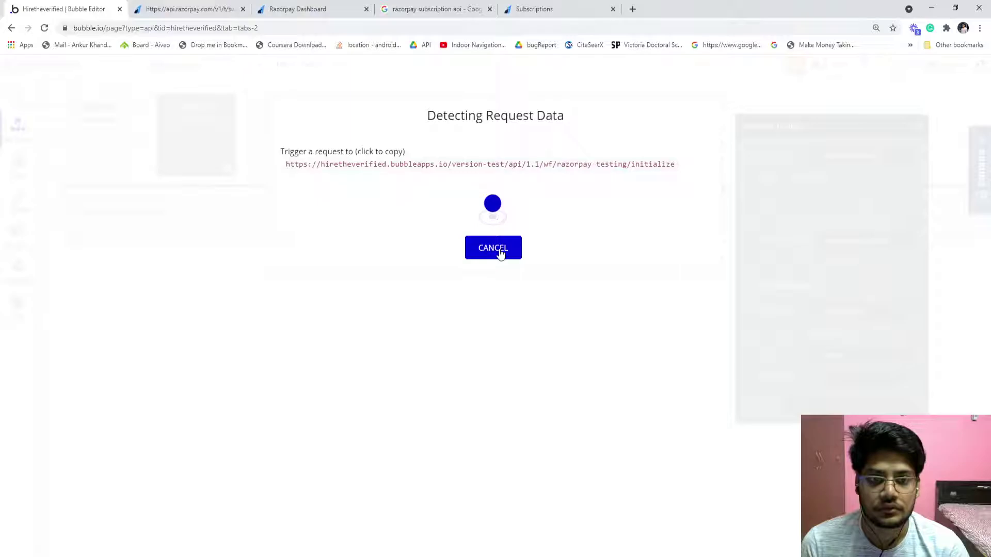
pyautogui.click(205, 6)
pyautogui.click(94, 7)
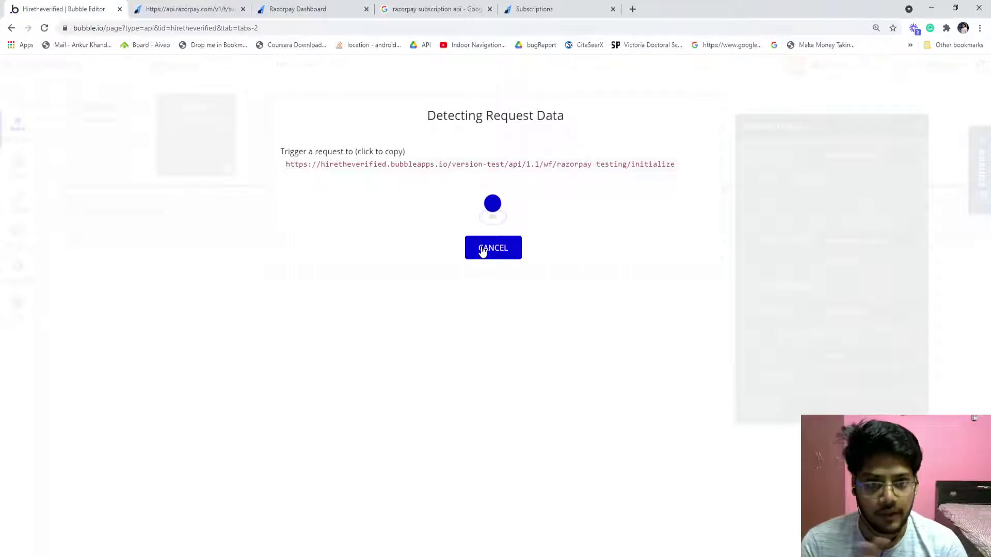
pyautogui.click(188, 9)
pyautogui.click(297, 9)
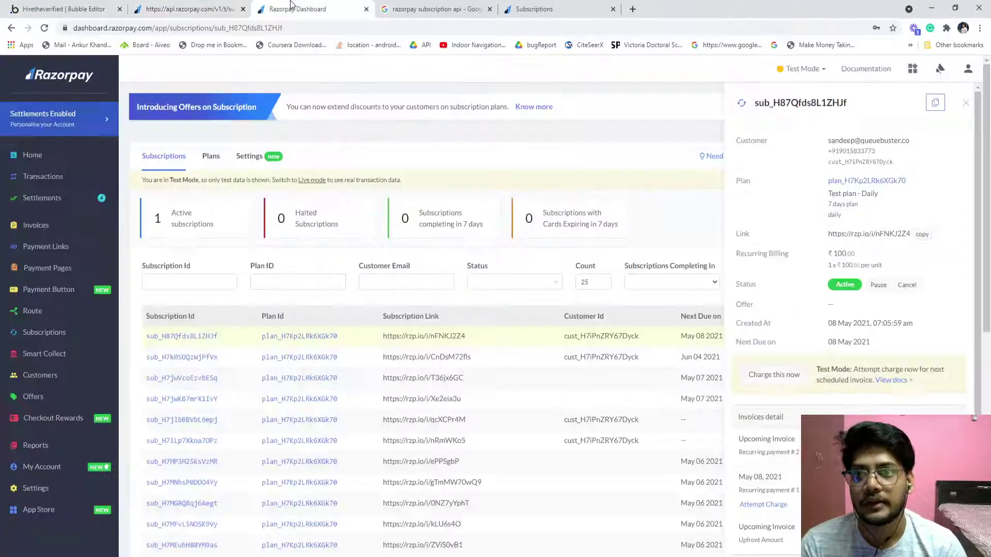
pyautogui.click(426, 10)
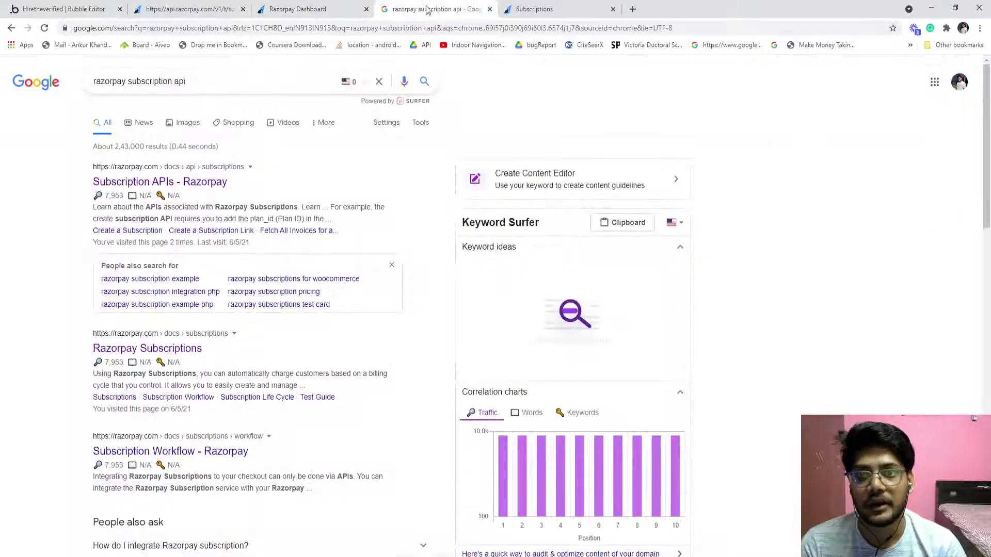
pyautogui.click(534, 9)
pyautogui.click(297, 9)
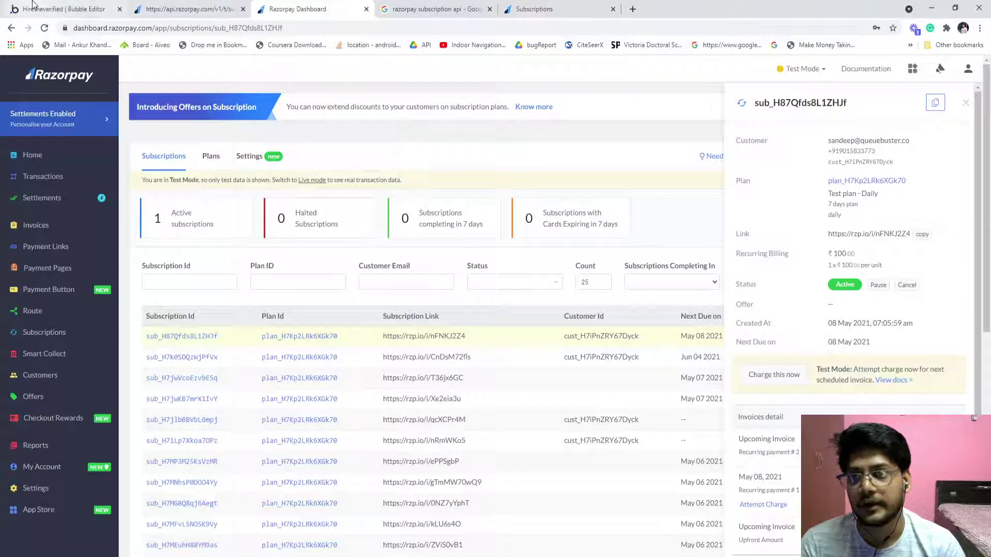
# Return to the Bubble editor, cancel the request data detection and delete the Razorpay Testing endpoint
pyautogui.click(63, 9)
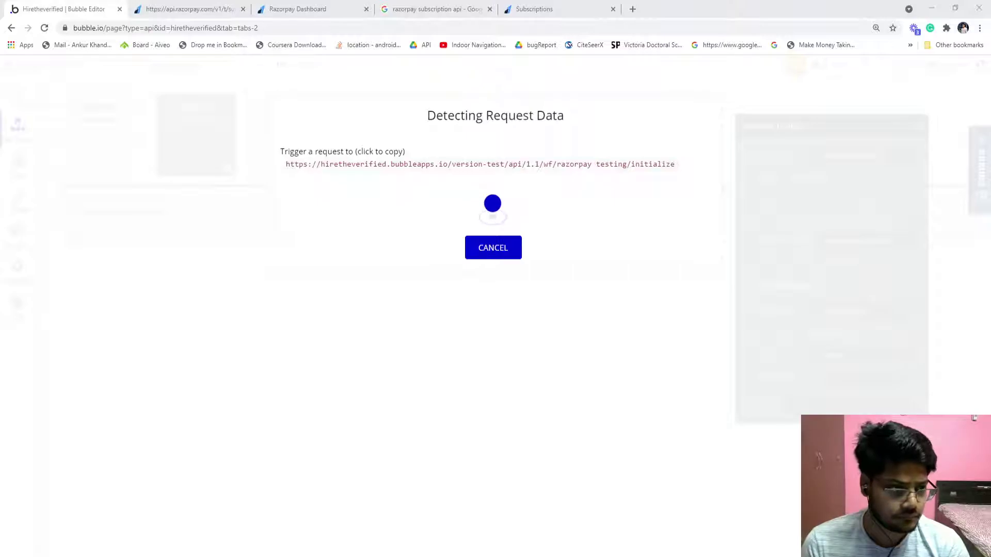
pyautogui.hotkey('alt', 'Tab')
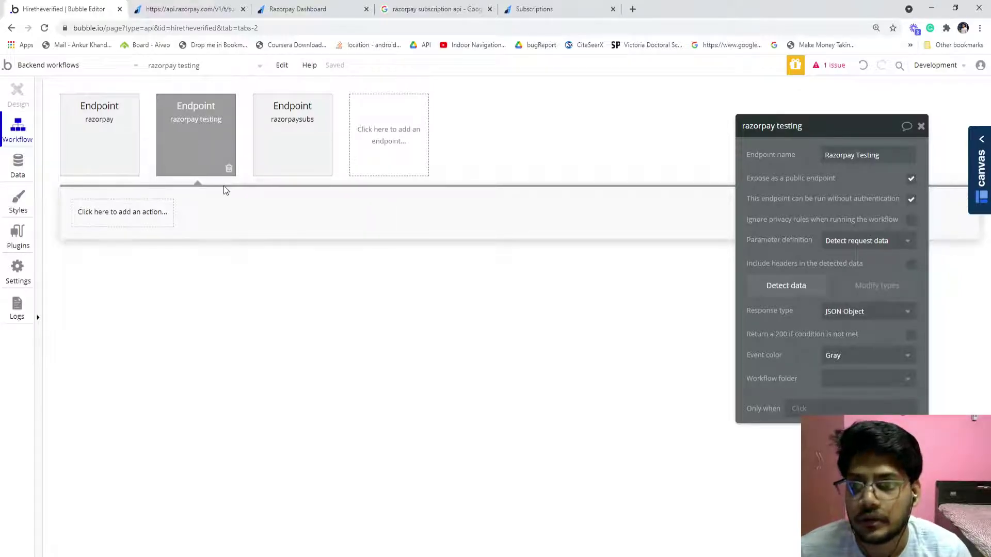
pyautogui.click(229, 170)
# Open the razorpaysubs endpoint's detected request data and show its raw JSON
pyautogui.click(194, 158)
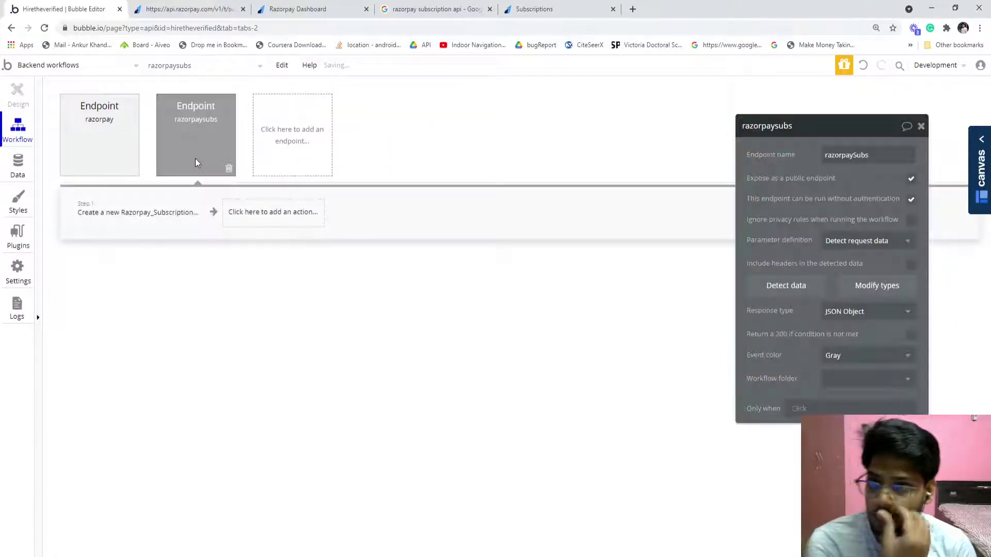
pyautogui.click(881, 287)
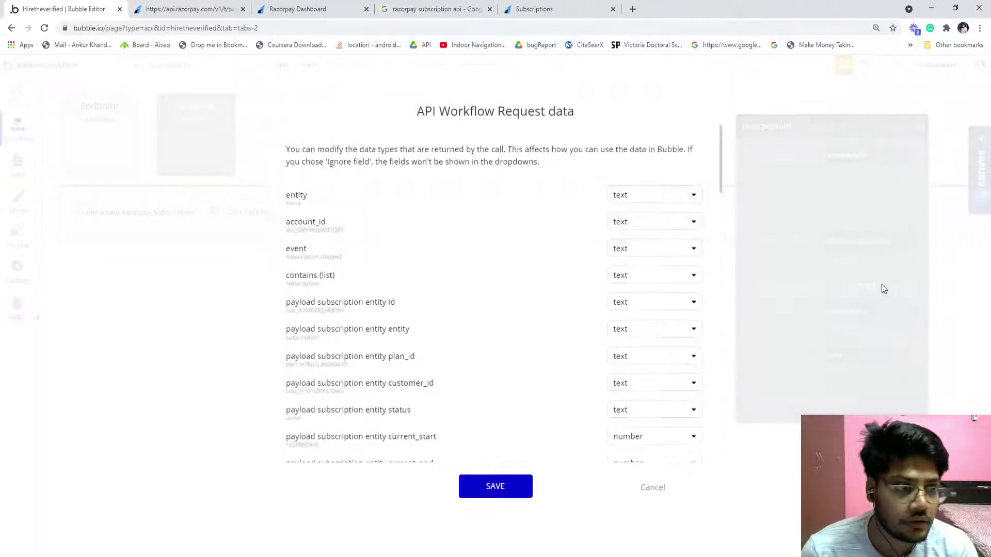
pyautogui.scroll(-20, 477, 294)
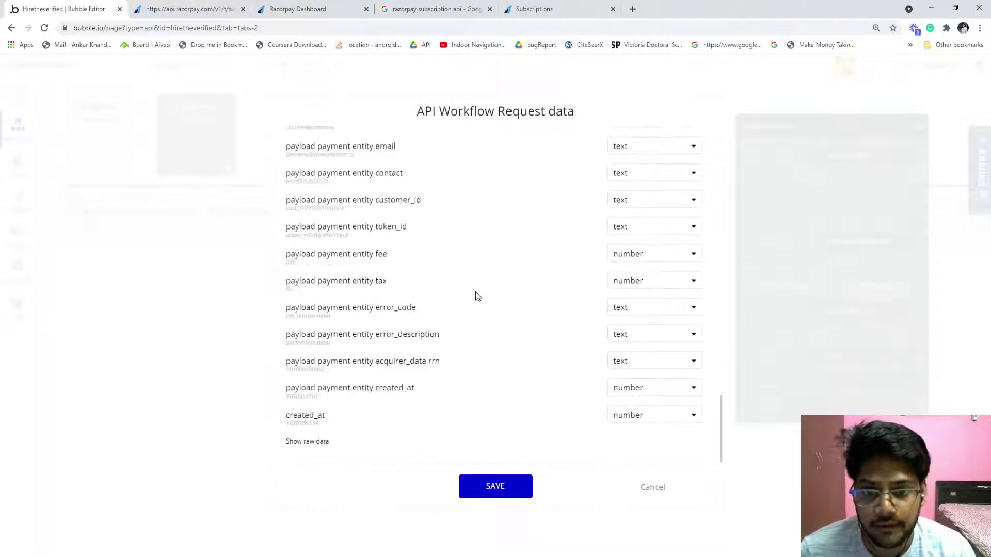
pyautogui.click(305, 441)
pyautogui.scroll(-8, 403, 284)
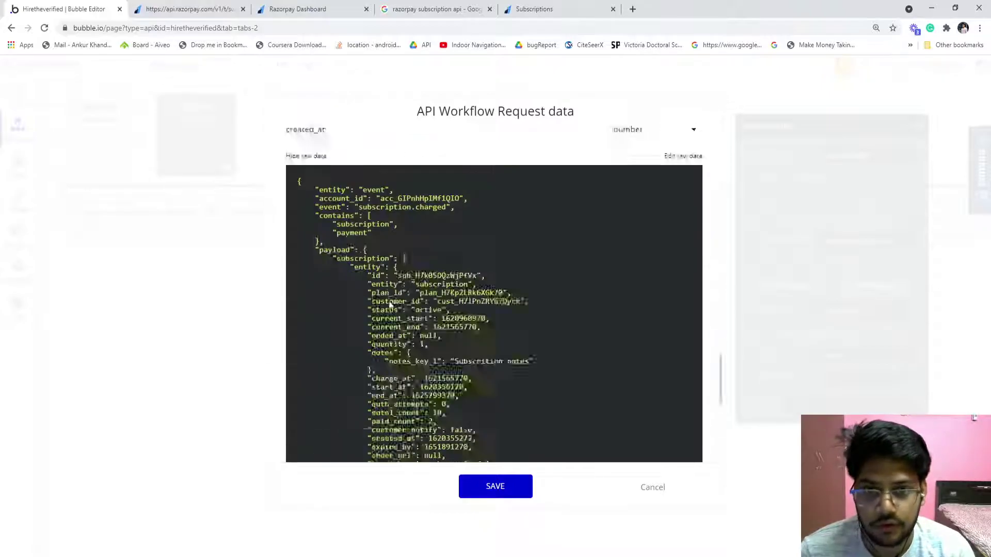
# Examine the subscription and payment entities in the raw data, including amount, currency, status, order_id, invoice_id and token_id
pyautogui.scroll(4, 402, 284)
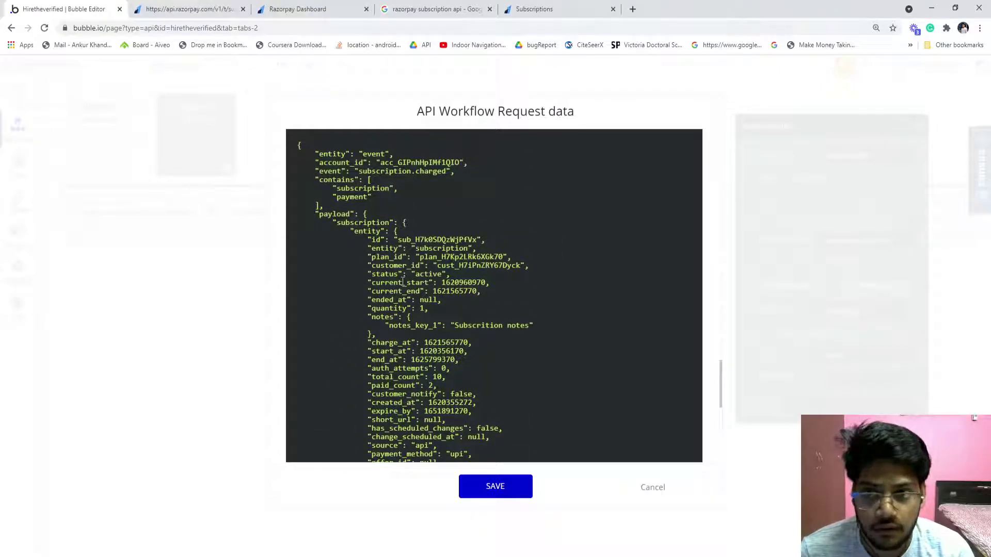
pyautogui.scroll(-7, 417, 287)
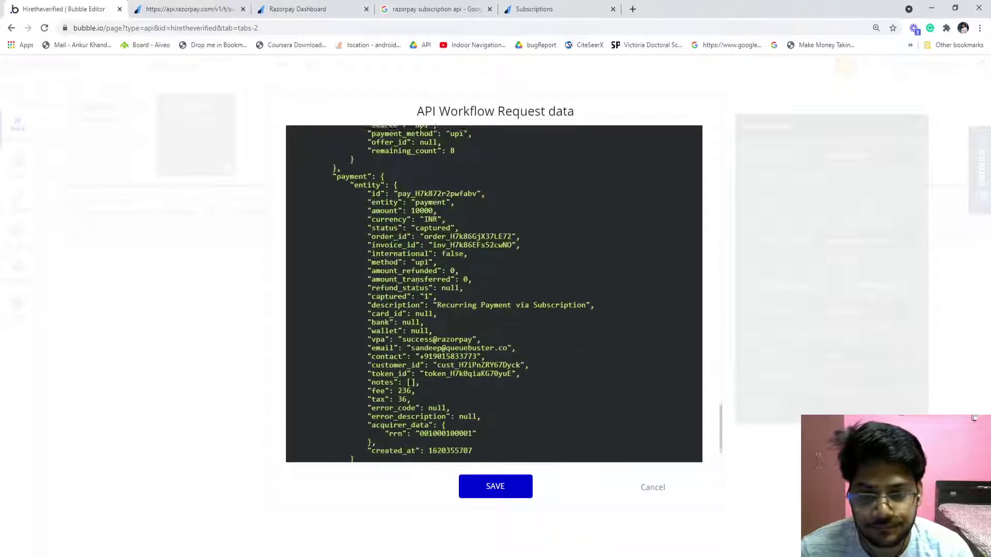
pyautogui.scroll(5, 421, 290)
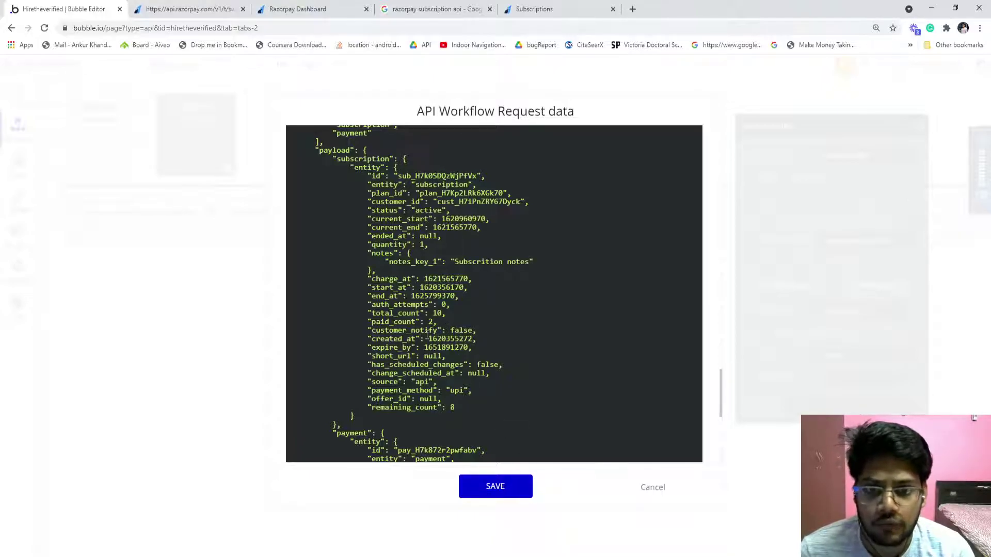
pyautogui.scroll(-5, 427, 334)
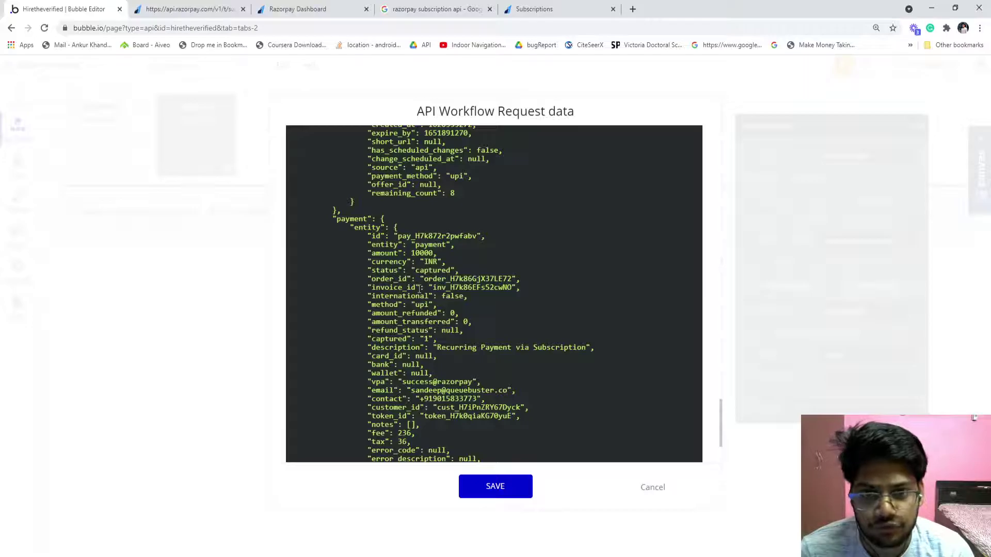
pyautogui.doubleClick(384, 252)
pyautogui.scroll(-1, 397, 278)
pyautogui.scroll(-1, 400, 280)
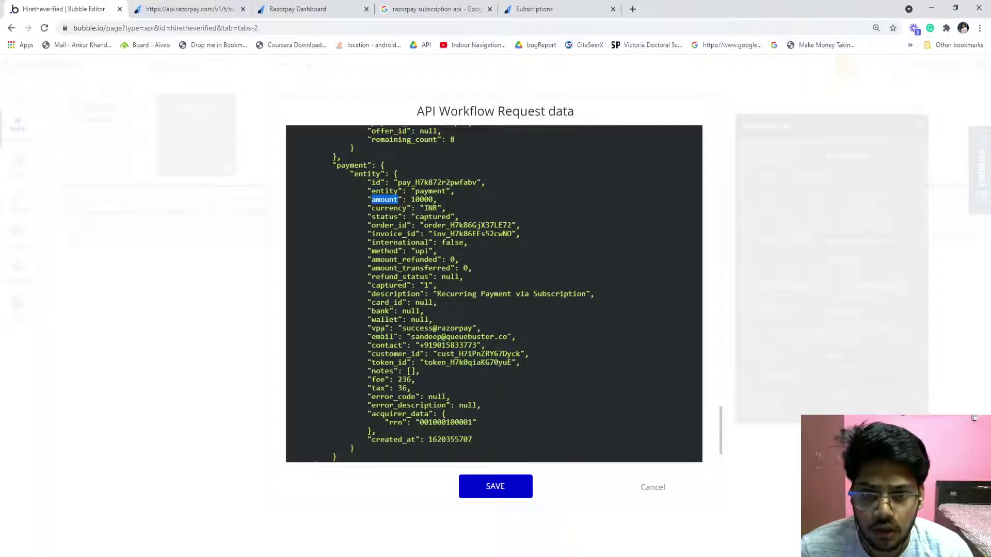
pyautogui.doubleClick(390, 363)
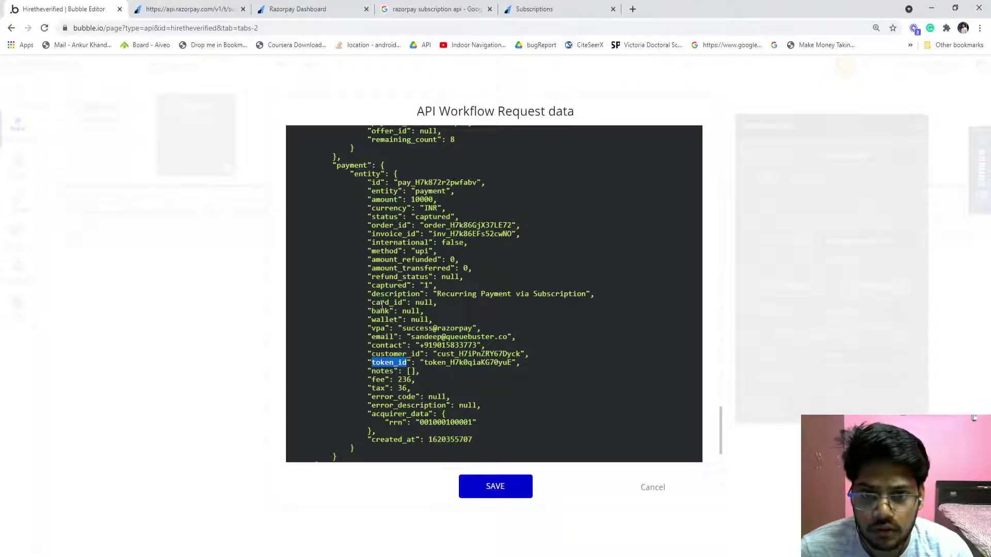
pyautogui.doubleClick(385, 217)
pyautogui.doubleClick(393, 234)
pyautogui.tripleClick(392, 225)
pyautogui.doubleClick(385, 200)
pyautogui.doubleClick(388, 209)
pyautogui.doubleClick(383, 192)
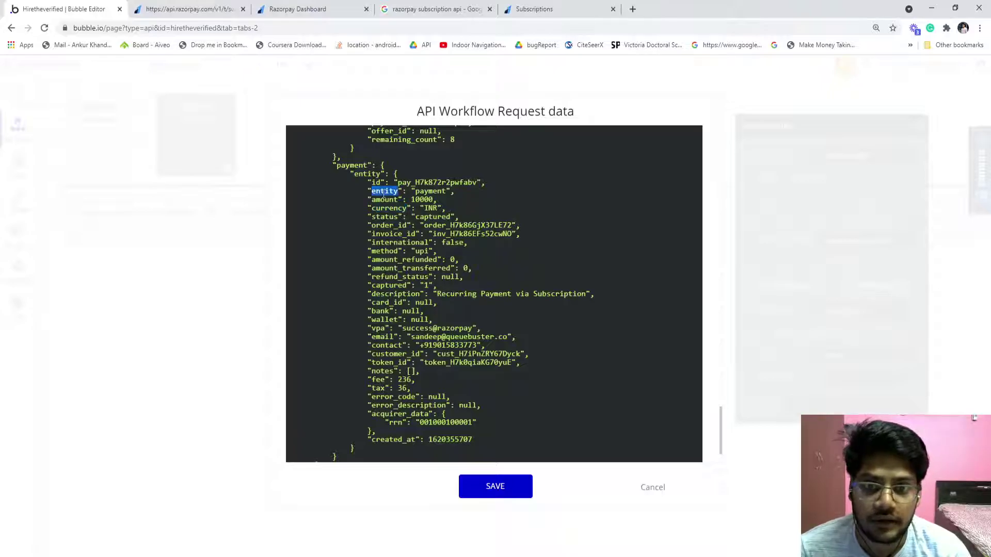
# Check the event value near the start of the raw data and save the request data definition
pyautogui.scroll(10, 412, 229)
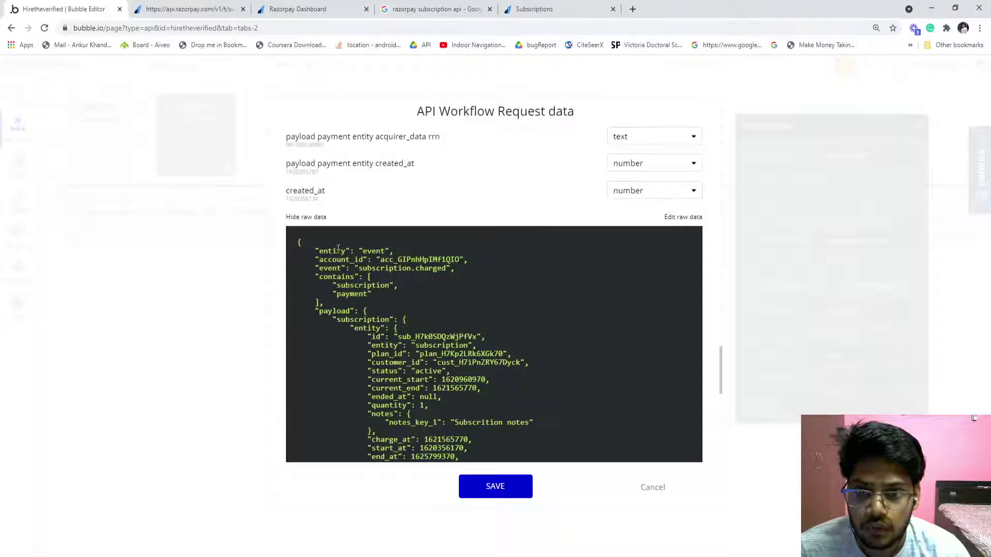
pyautogui.moveTo(360, 268); pyautogui.dragTo(447, 272)
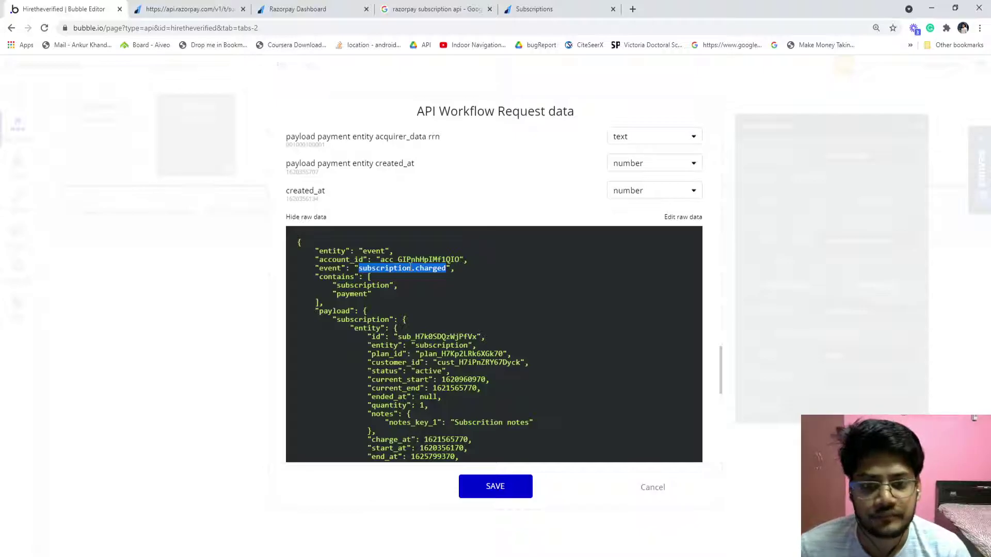
pyautogui.click(524, 498)
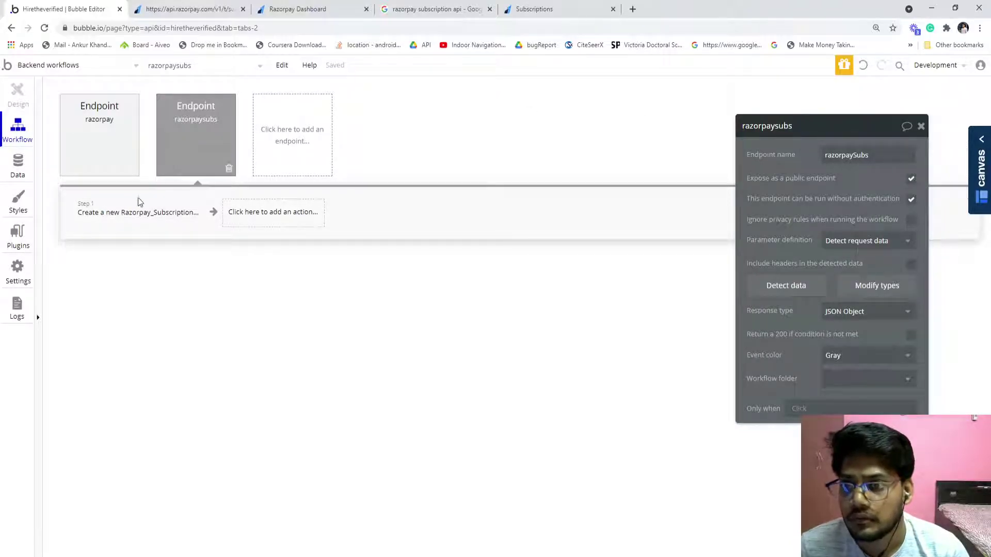
# Review how the razorpaysubs endpoint's Create a new Razorpay_Subscription action maps its fields to the request data
pyautogui.click(116, 147)
pyautogui.click(187, 130)
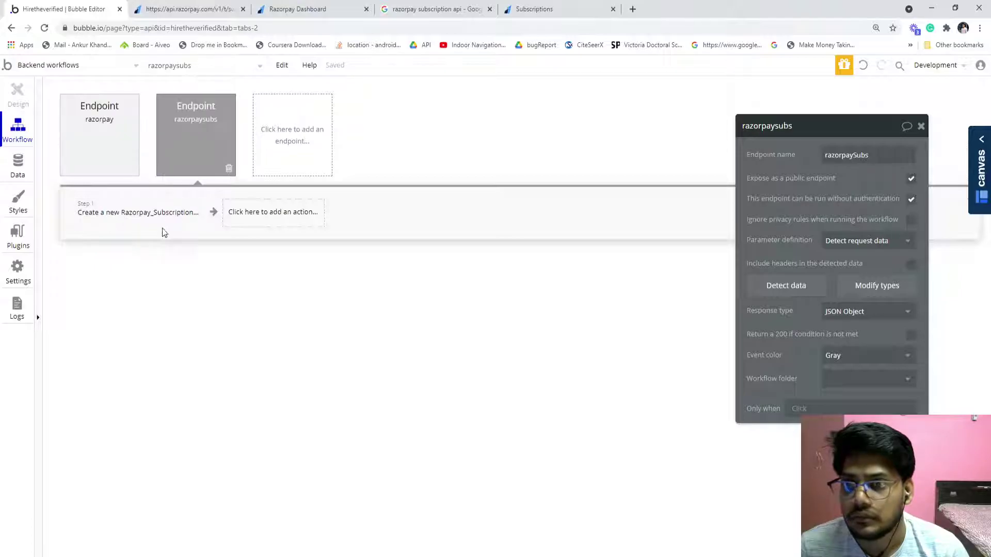
pyautogui.click(160, 219)
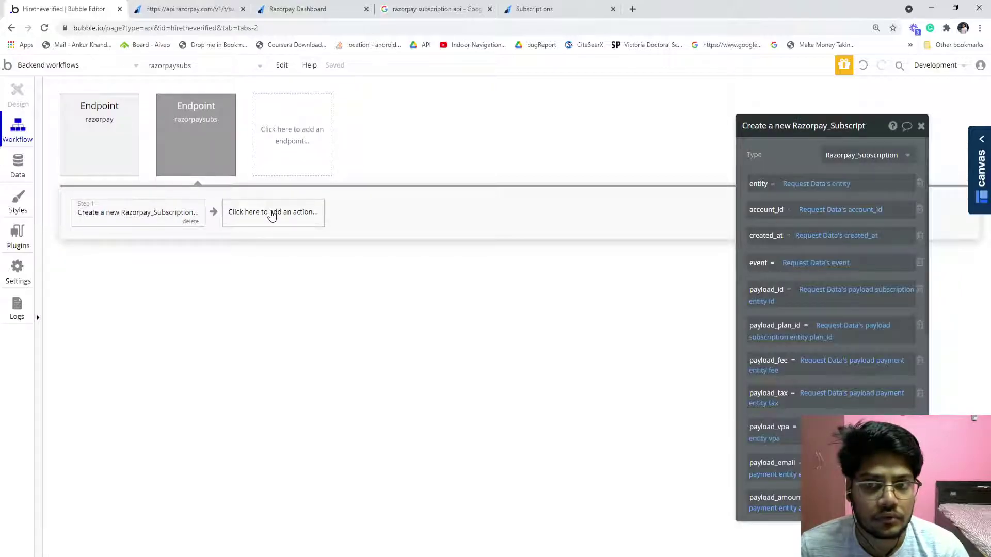
pyautogui.click(272, 216)
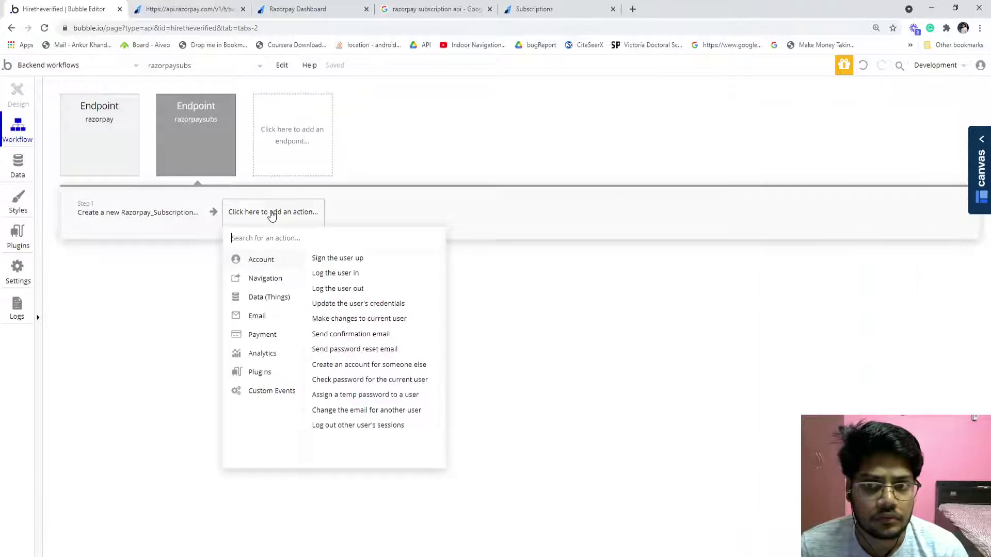
pyautogui.click(164, 218)
pyautogui.scroll(-6, 880, 268)
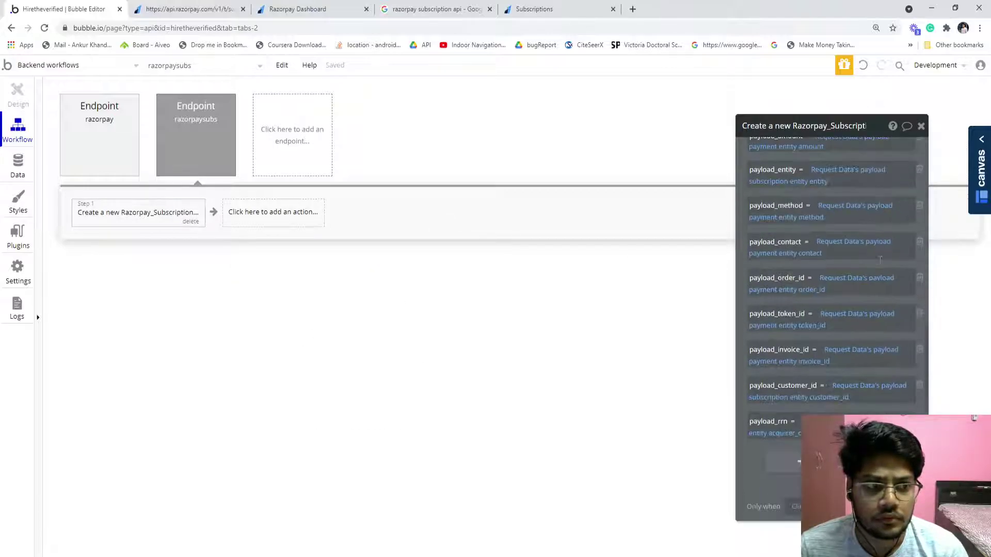
pyautogui.scroll(6, 879, 268)
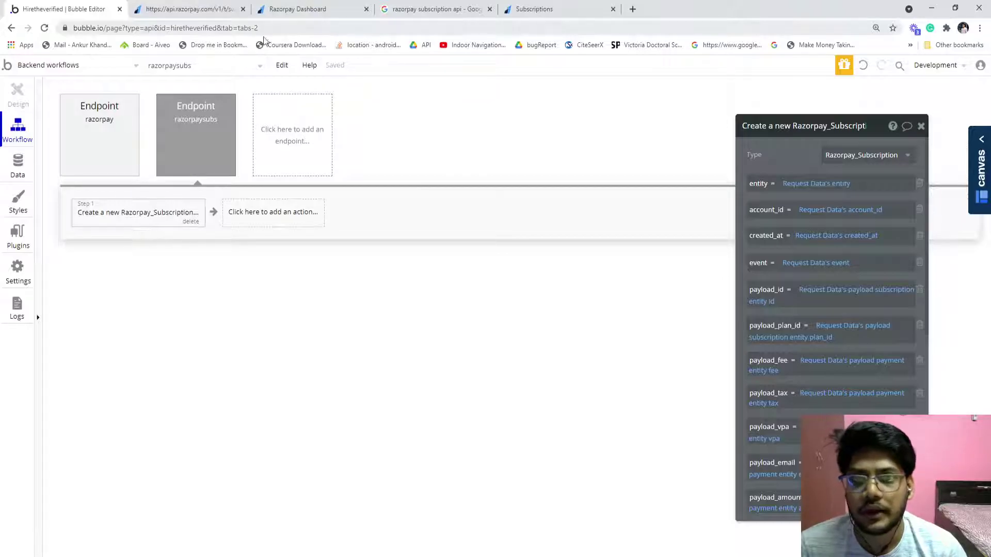
# Switch to the Razorpay Dashboard and check the razorpay testing/initialize URL in the webhooks list
pyautogui.click(311, 9)
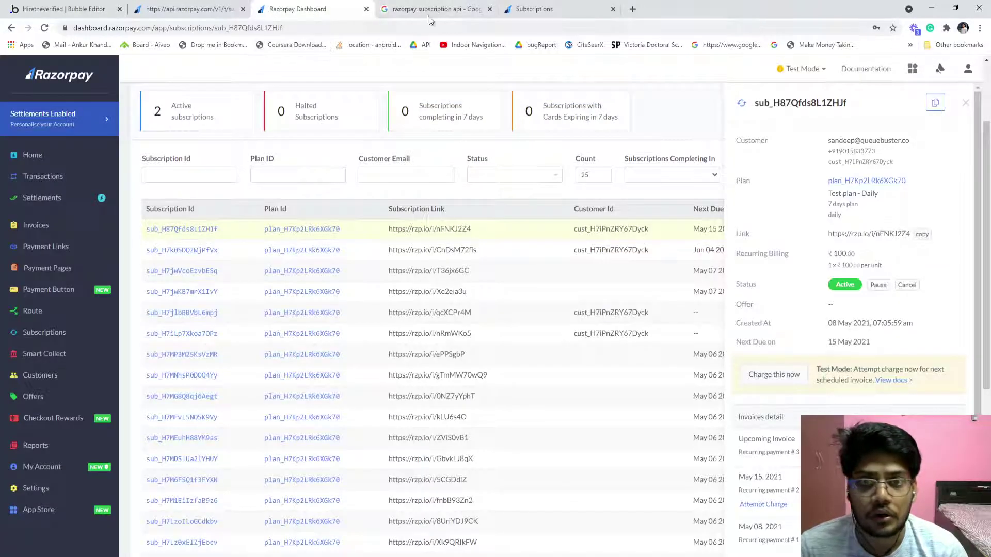
pyautogui.click(61, 488)
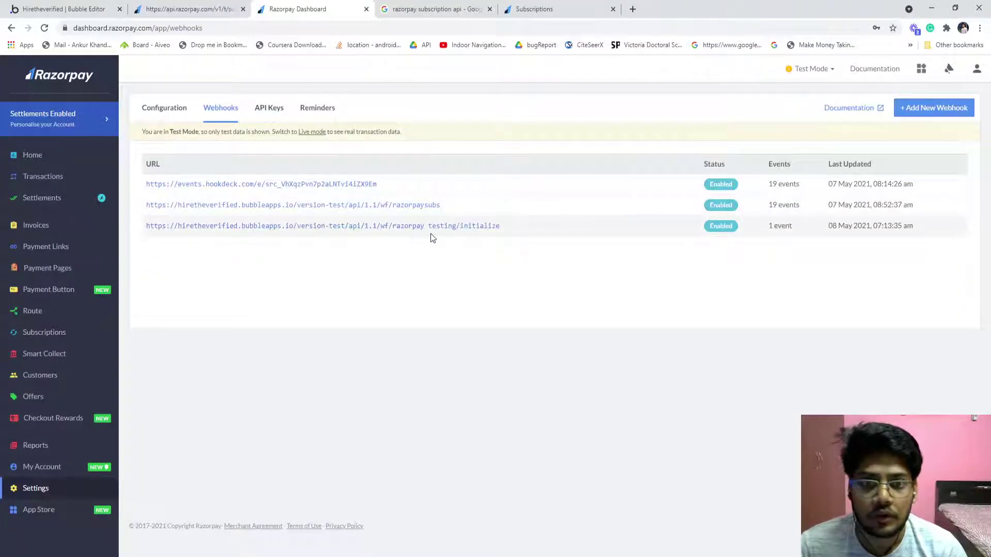
pyautogui.moveTo(508, 233); pyautogui.dragTo(430, 220)
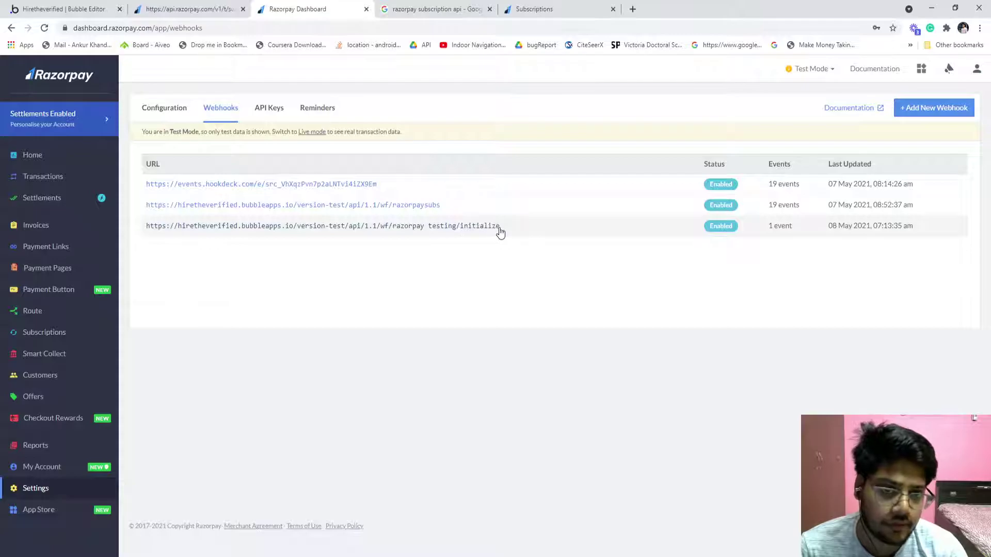
# Return to the Bubble editor and show the app data entries in the All Razorpay_Subscriptions modified view
pyautogui.click(170, 8)
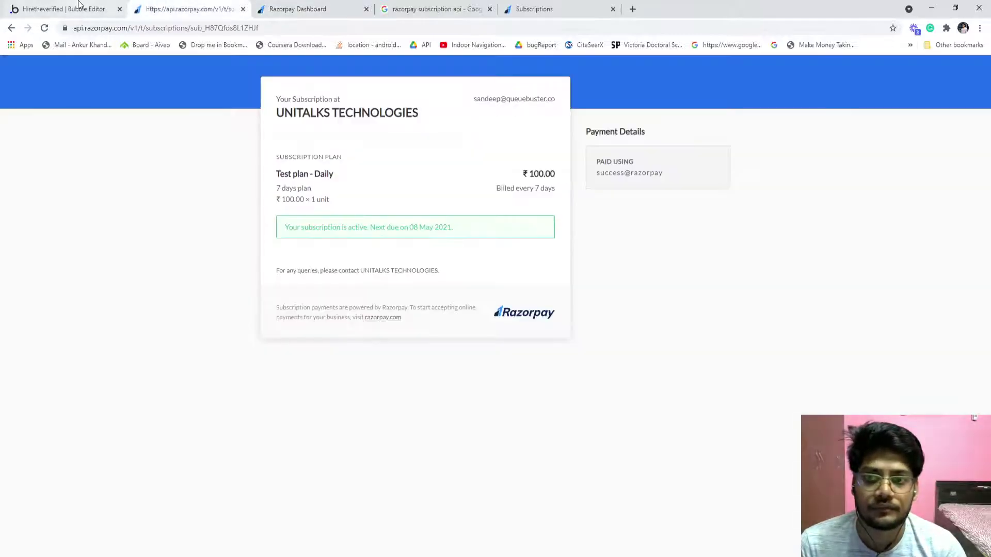
pyautogui.click(78, 9)
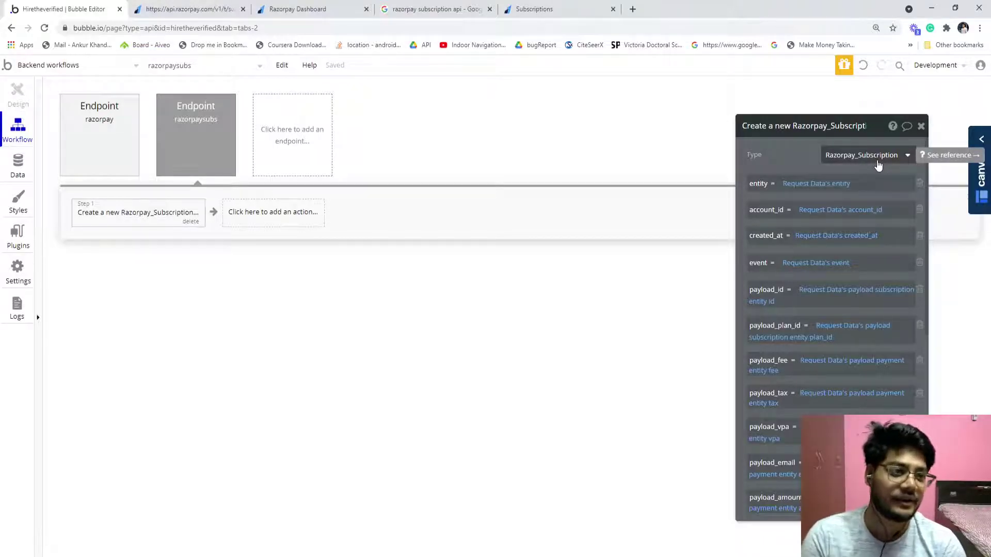
pyautogui.click(17, 166)
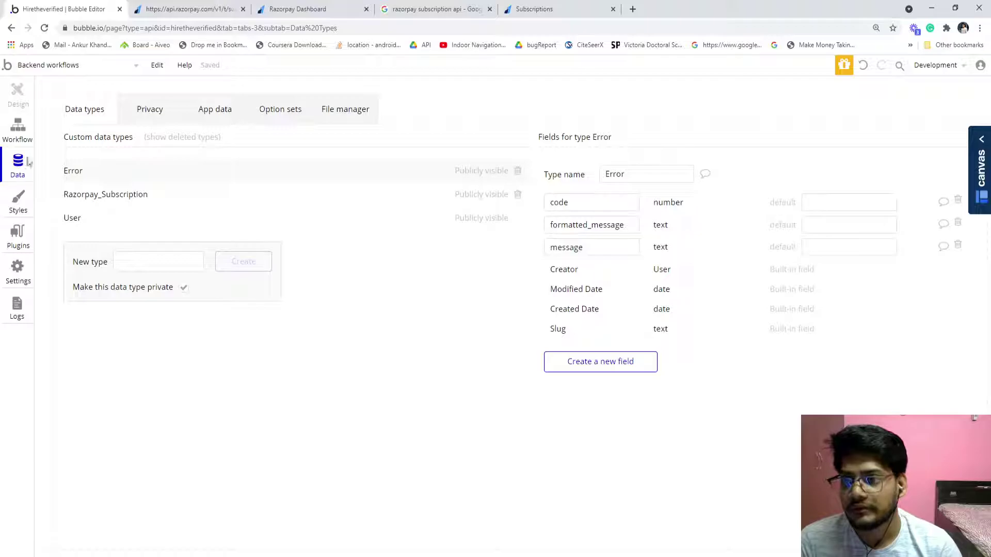
pyautogui.click(214, 111)
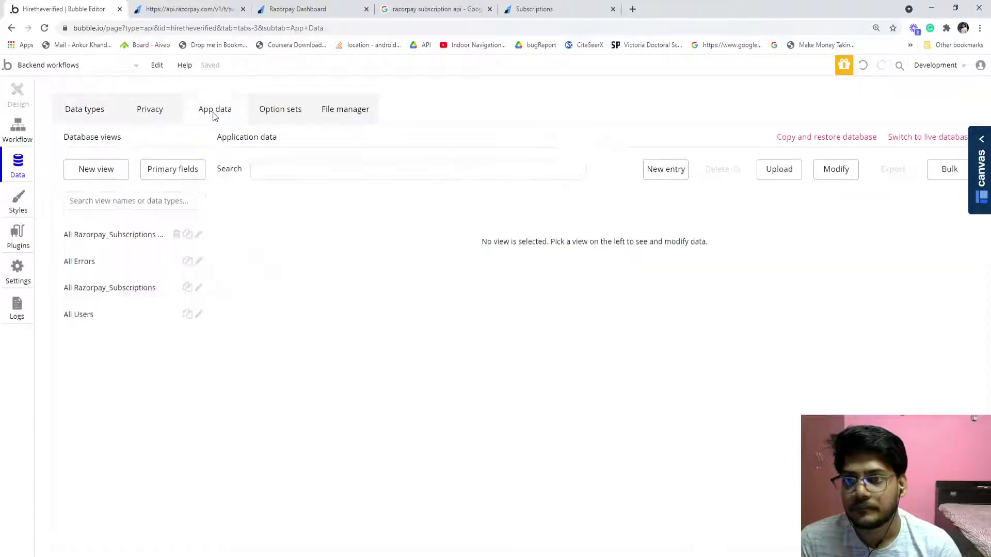
pyautogui.click(113, 237)
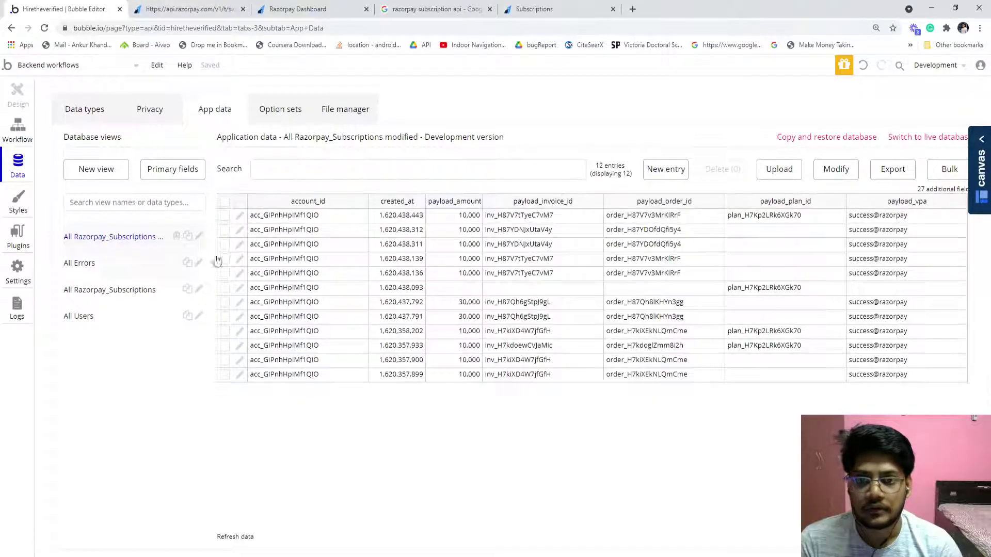